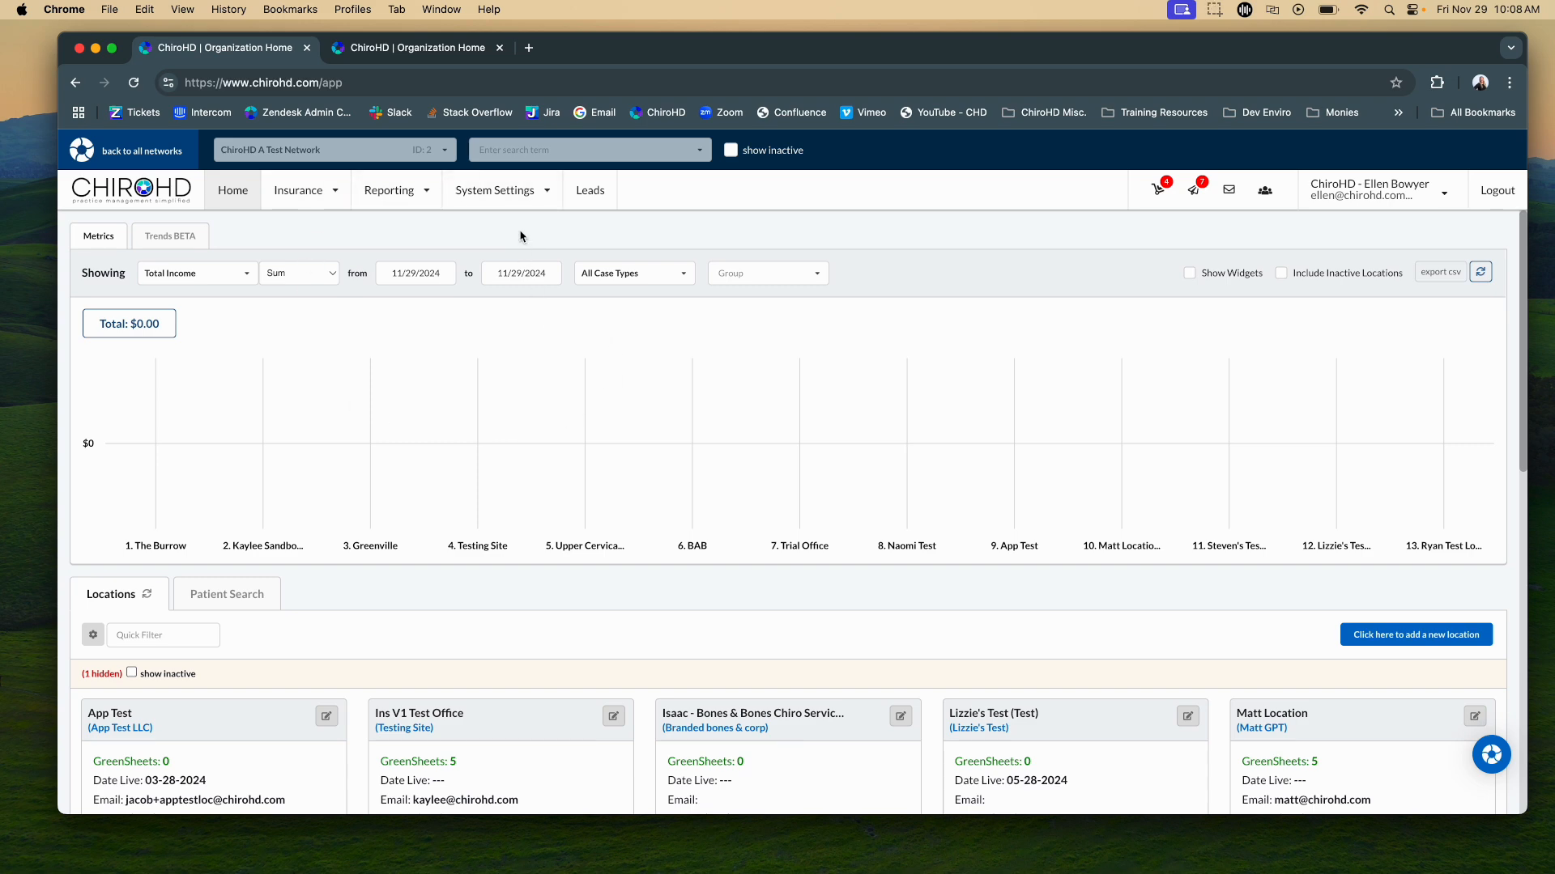
Step: Open the network's SOAP Macros settings and check which macro set is in use
click(510, 200)
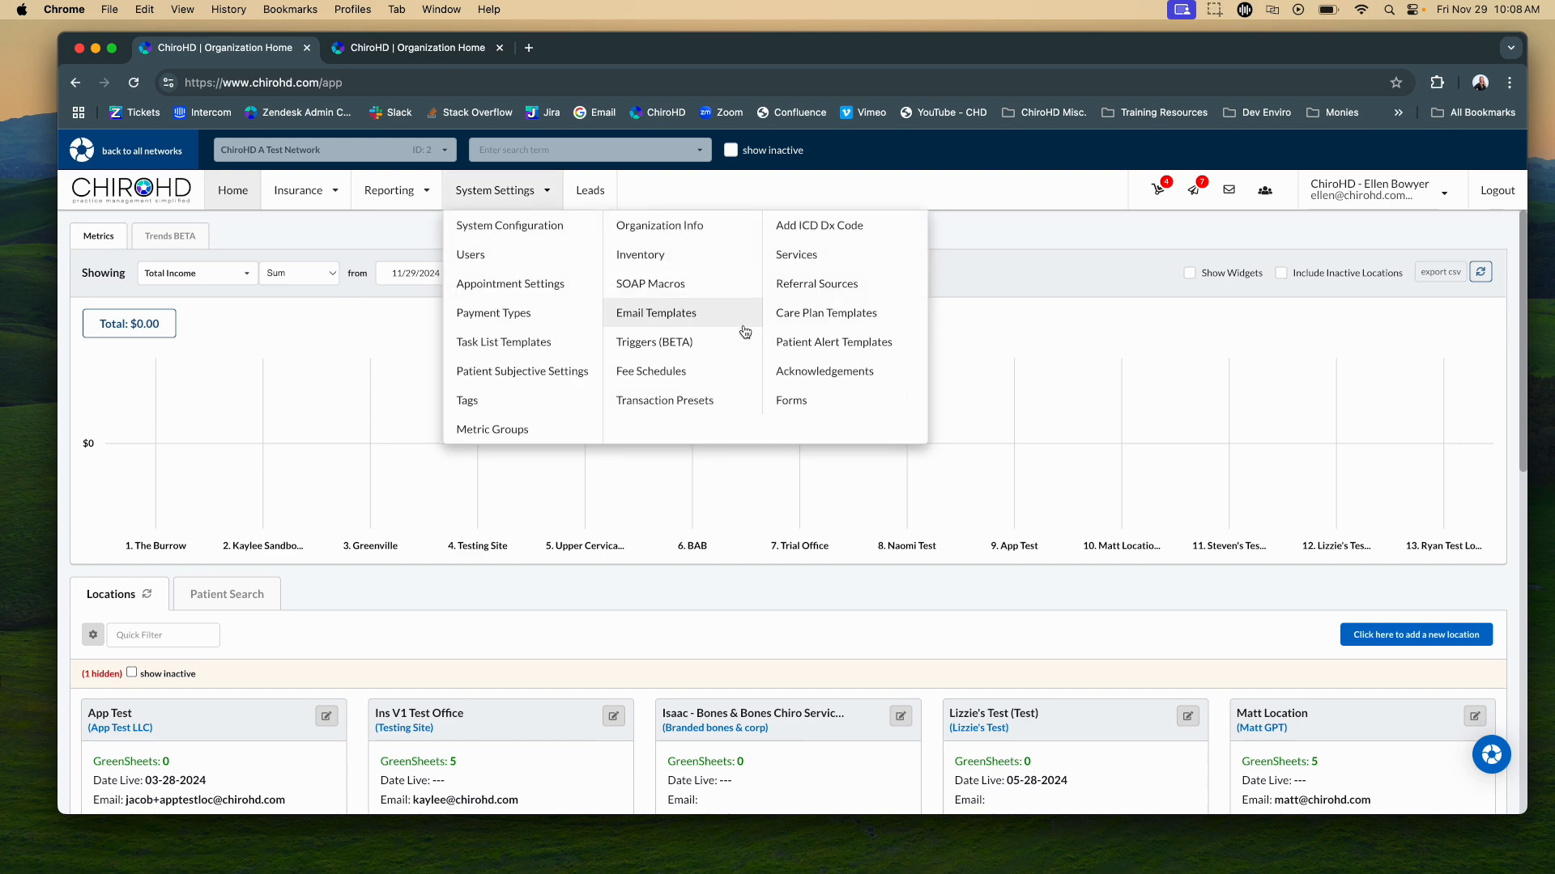
click(693, 293)
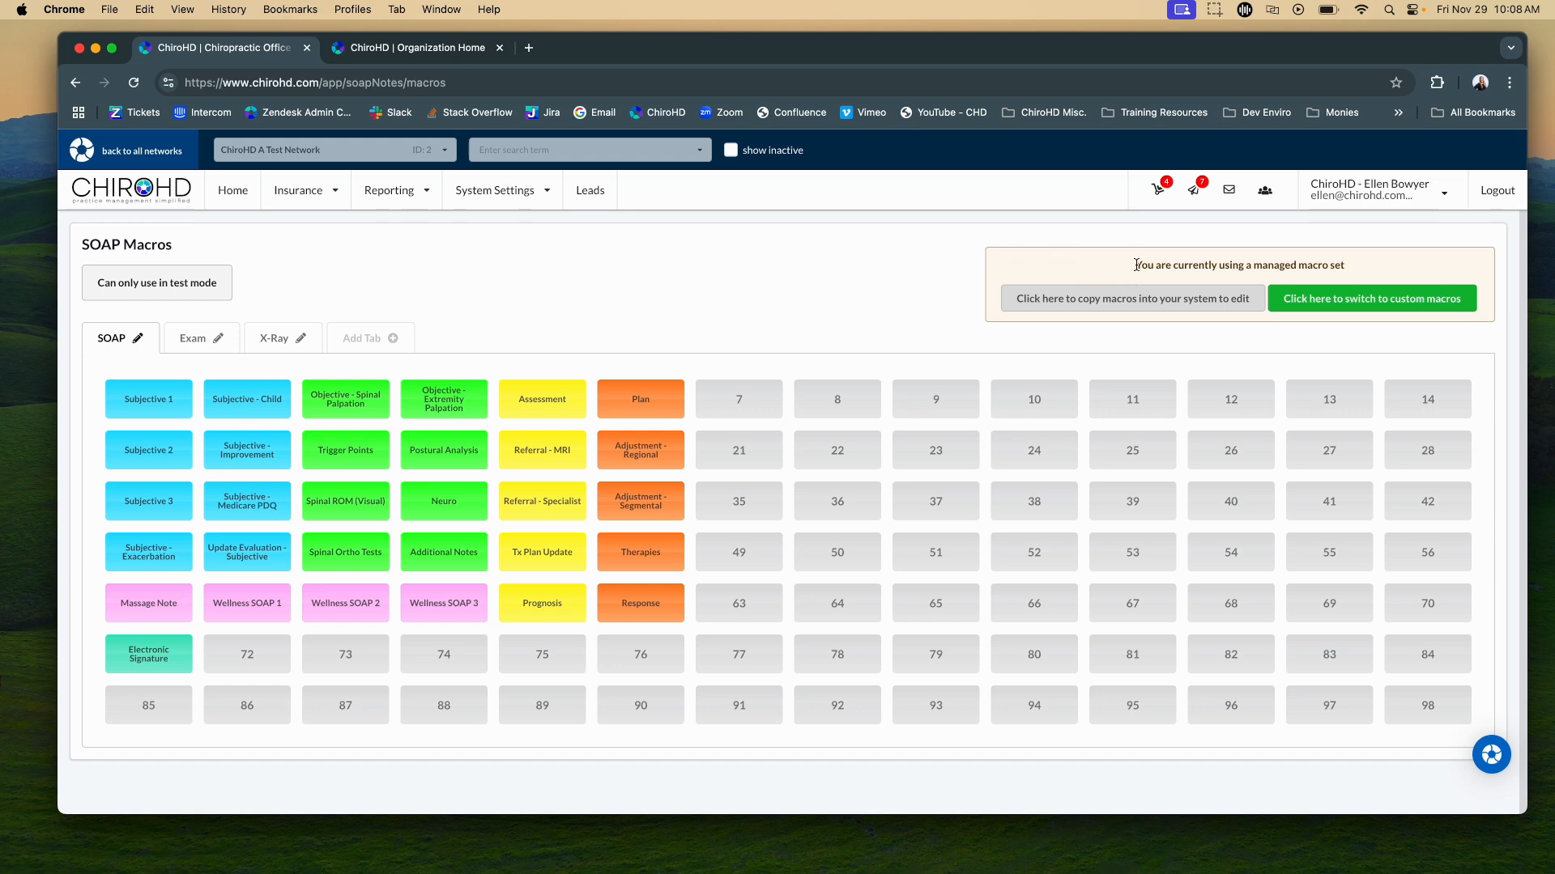
drag(1134, 265, 1386, 270)
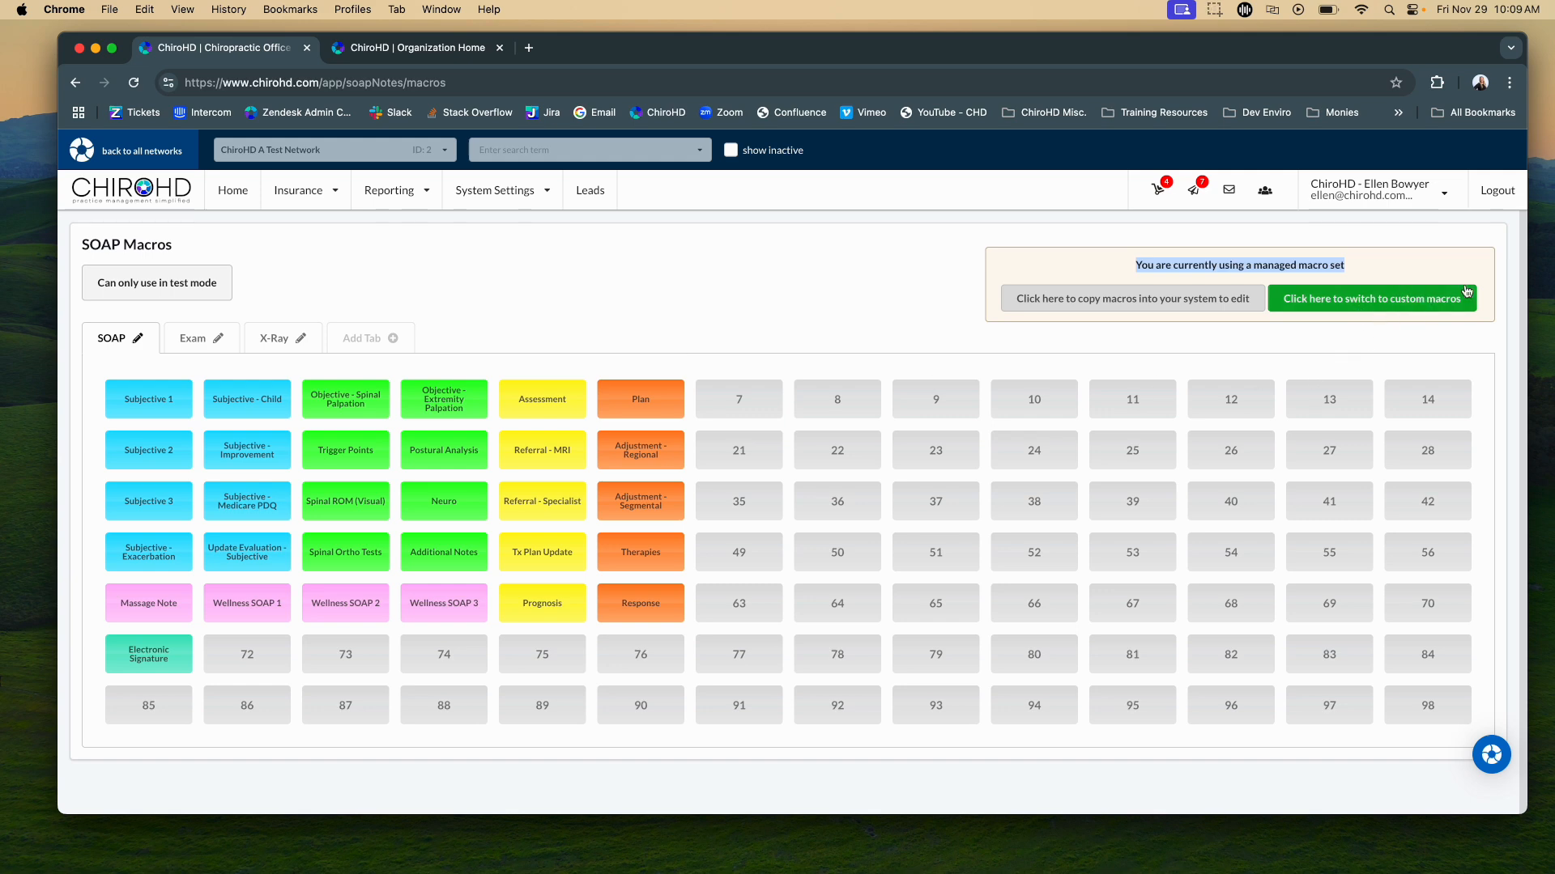
Step: Change the network from the managed macro set to editable custom macros, accepting the disconnection from managed updates
click(1041, 301)
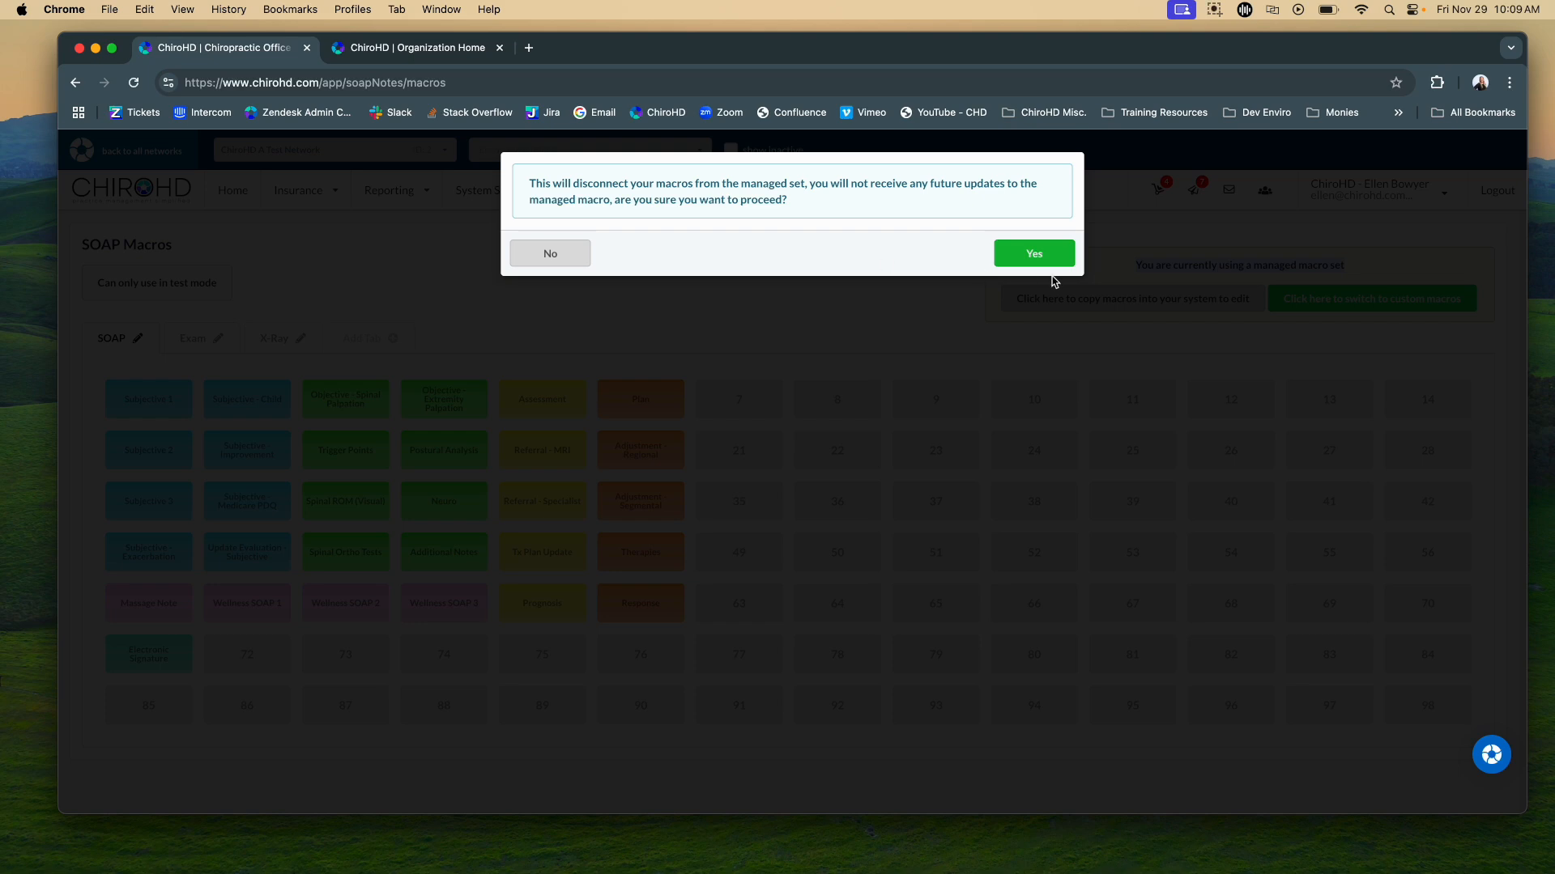
click(1041, 254)
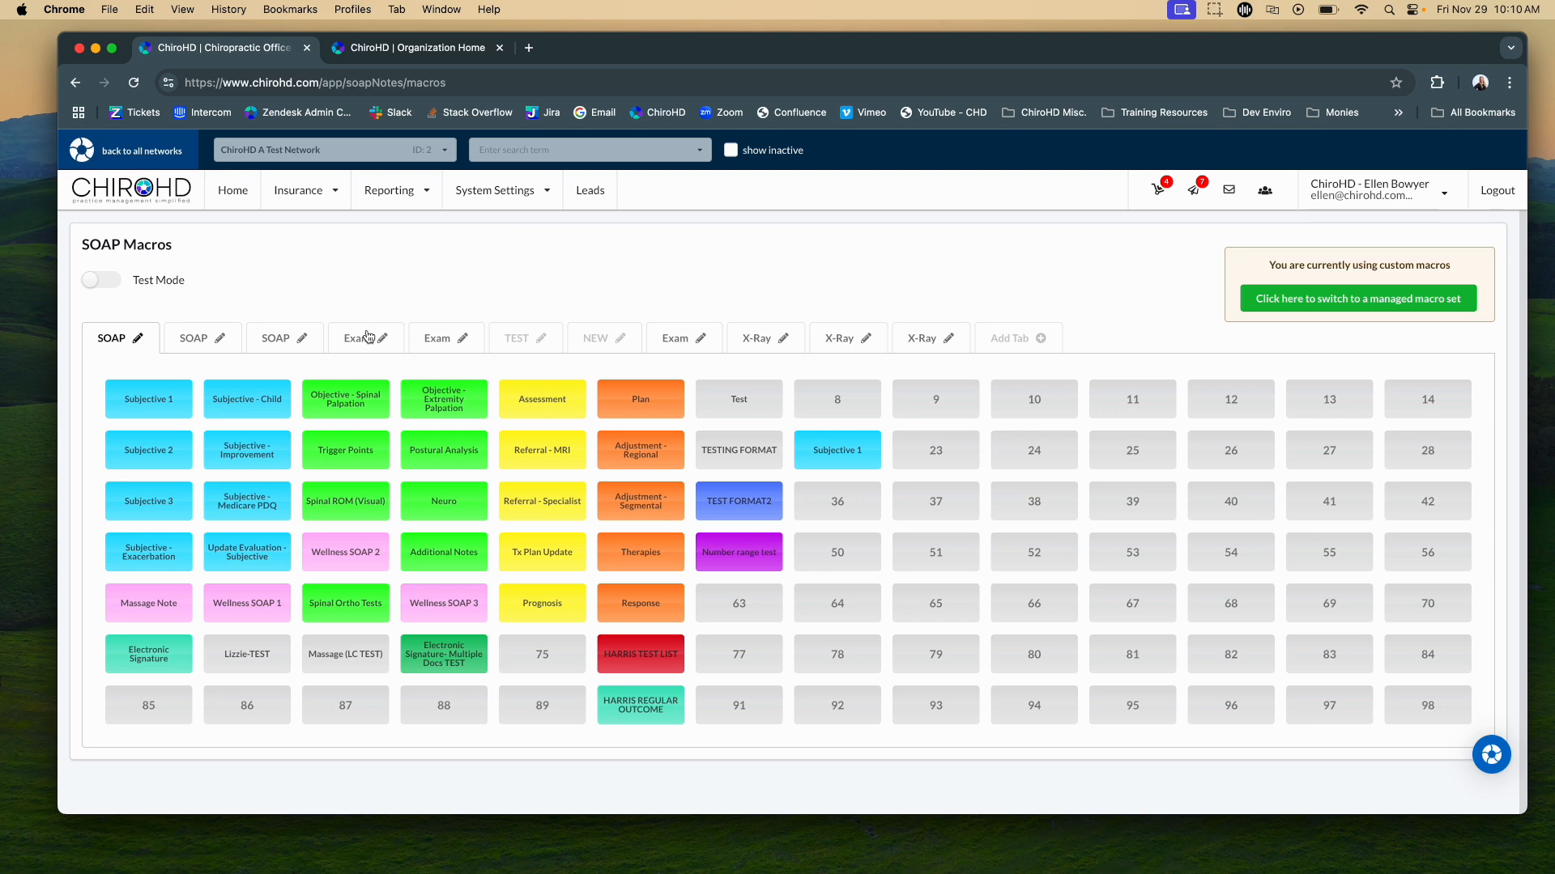
drag(1380, 265, 1451, 266)
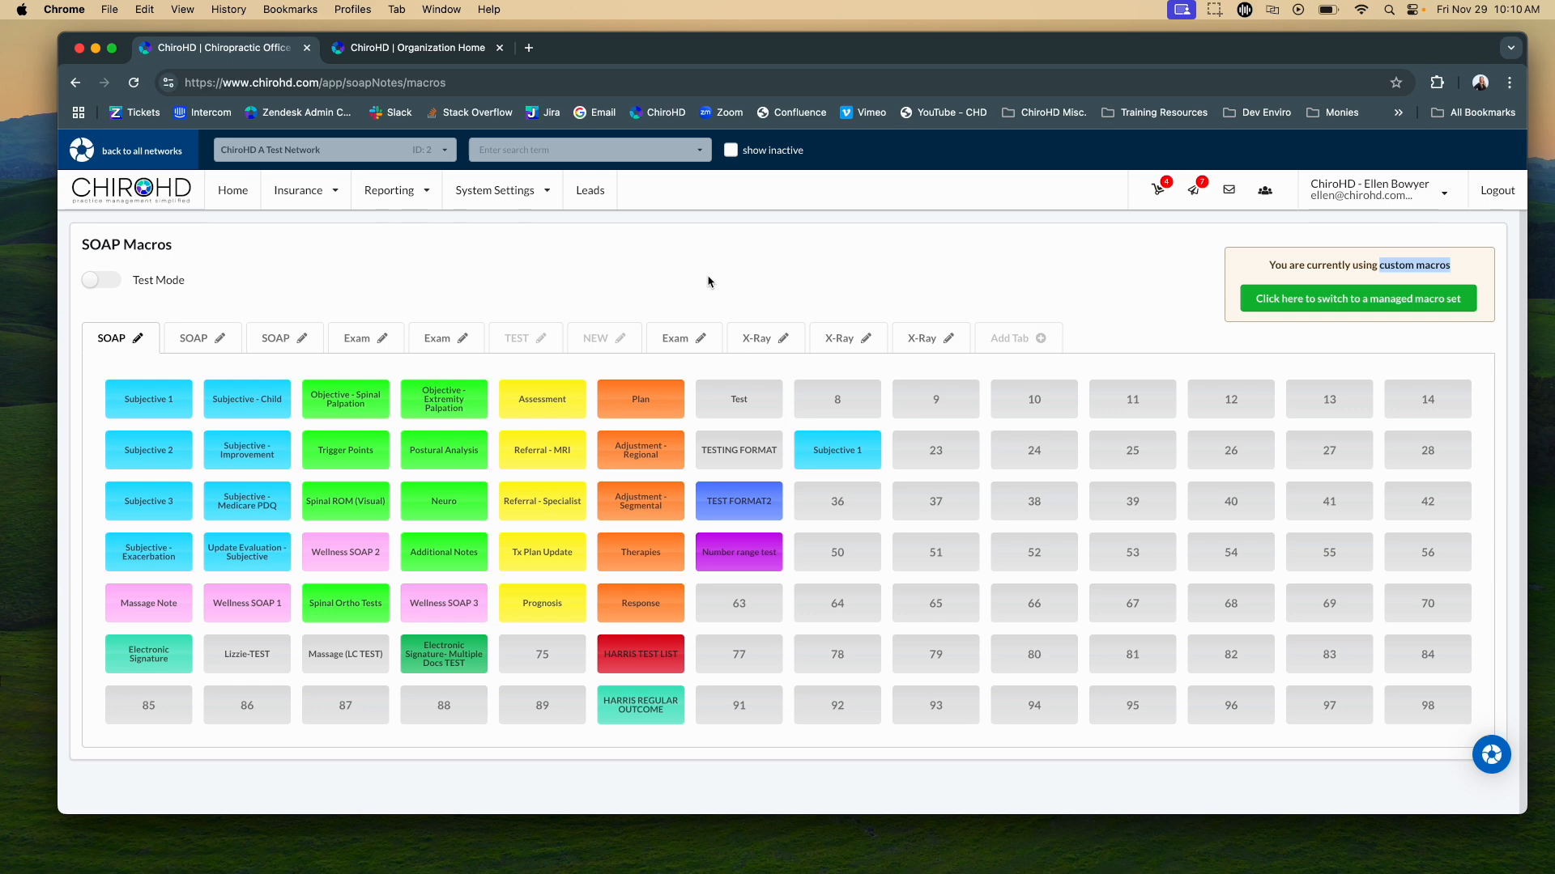
Step: In the second browser tab, enter The Burrow location and check which macro set its SOAP Macros page uses
key(ctrl+Tab)
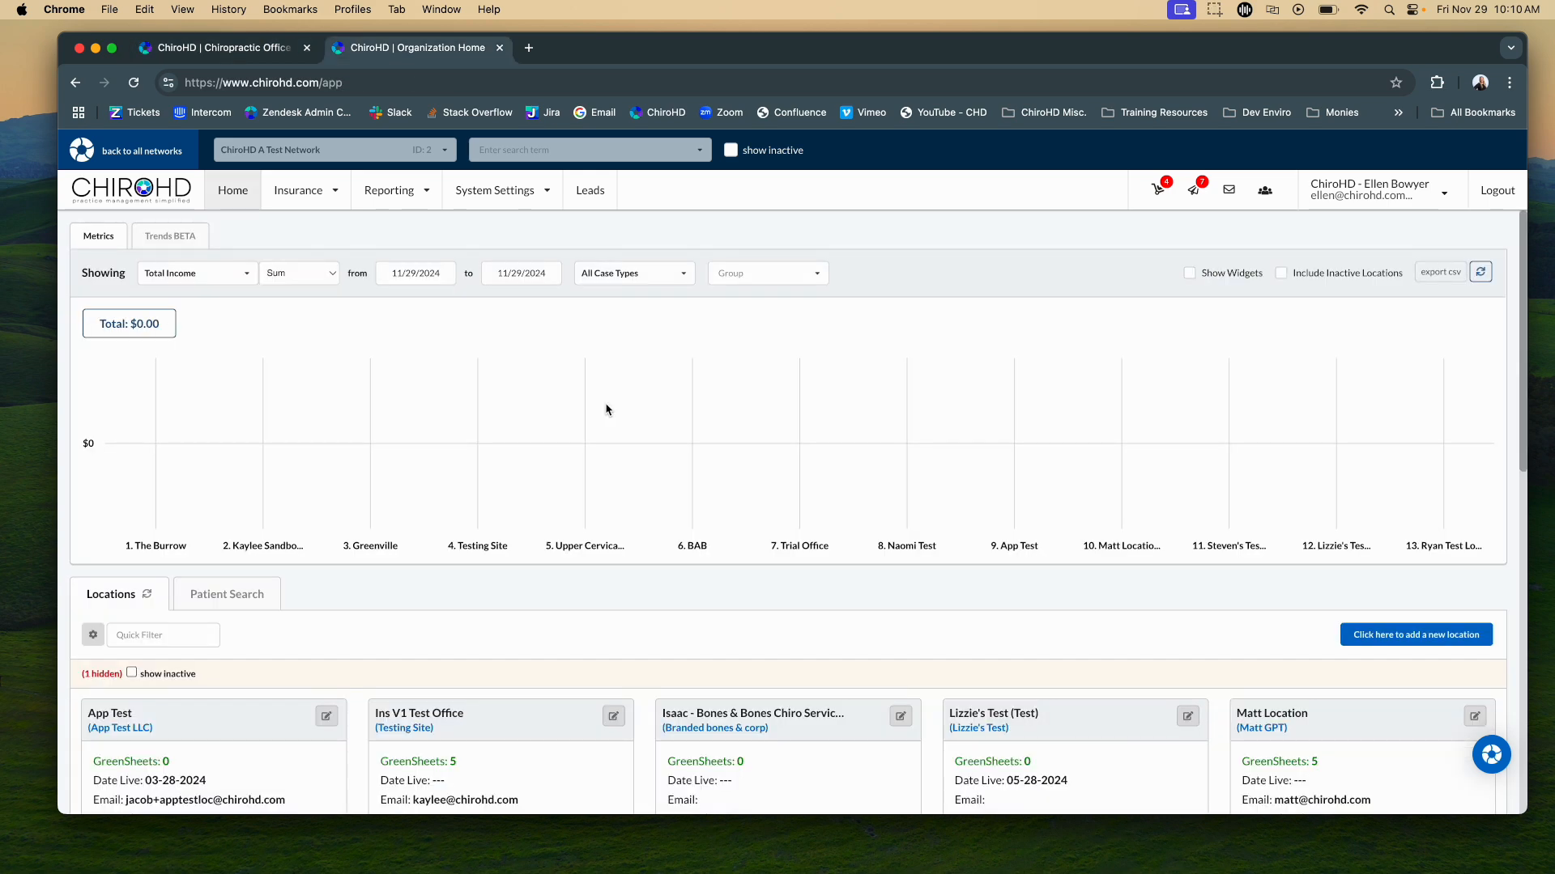
scroll(606, 410, down, 5)
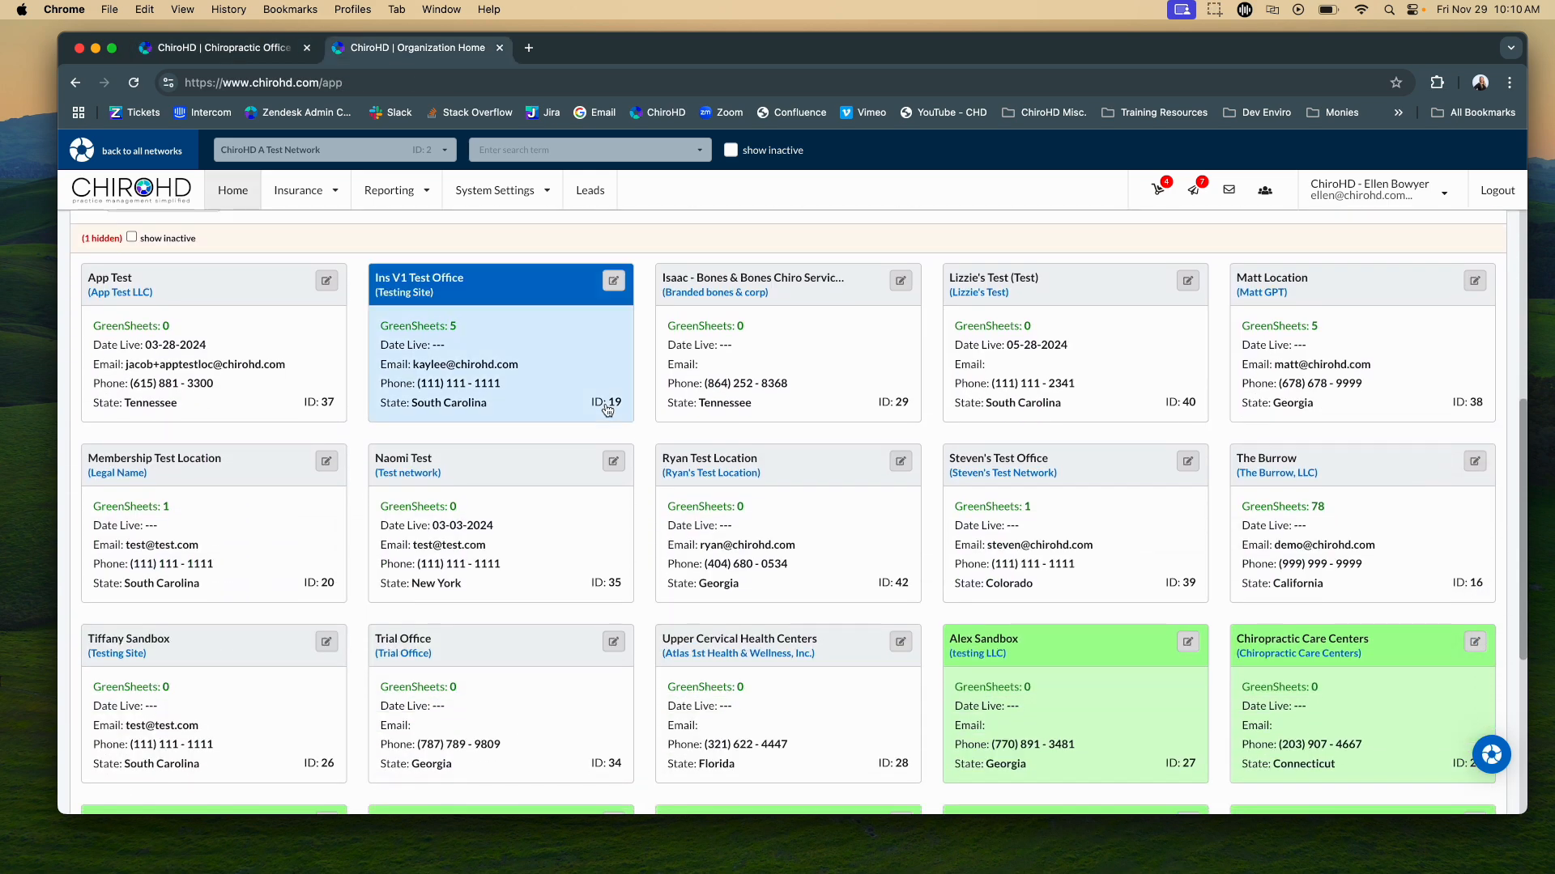
click(1391, 559)
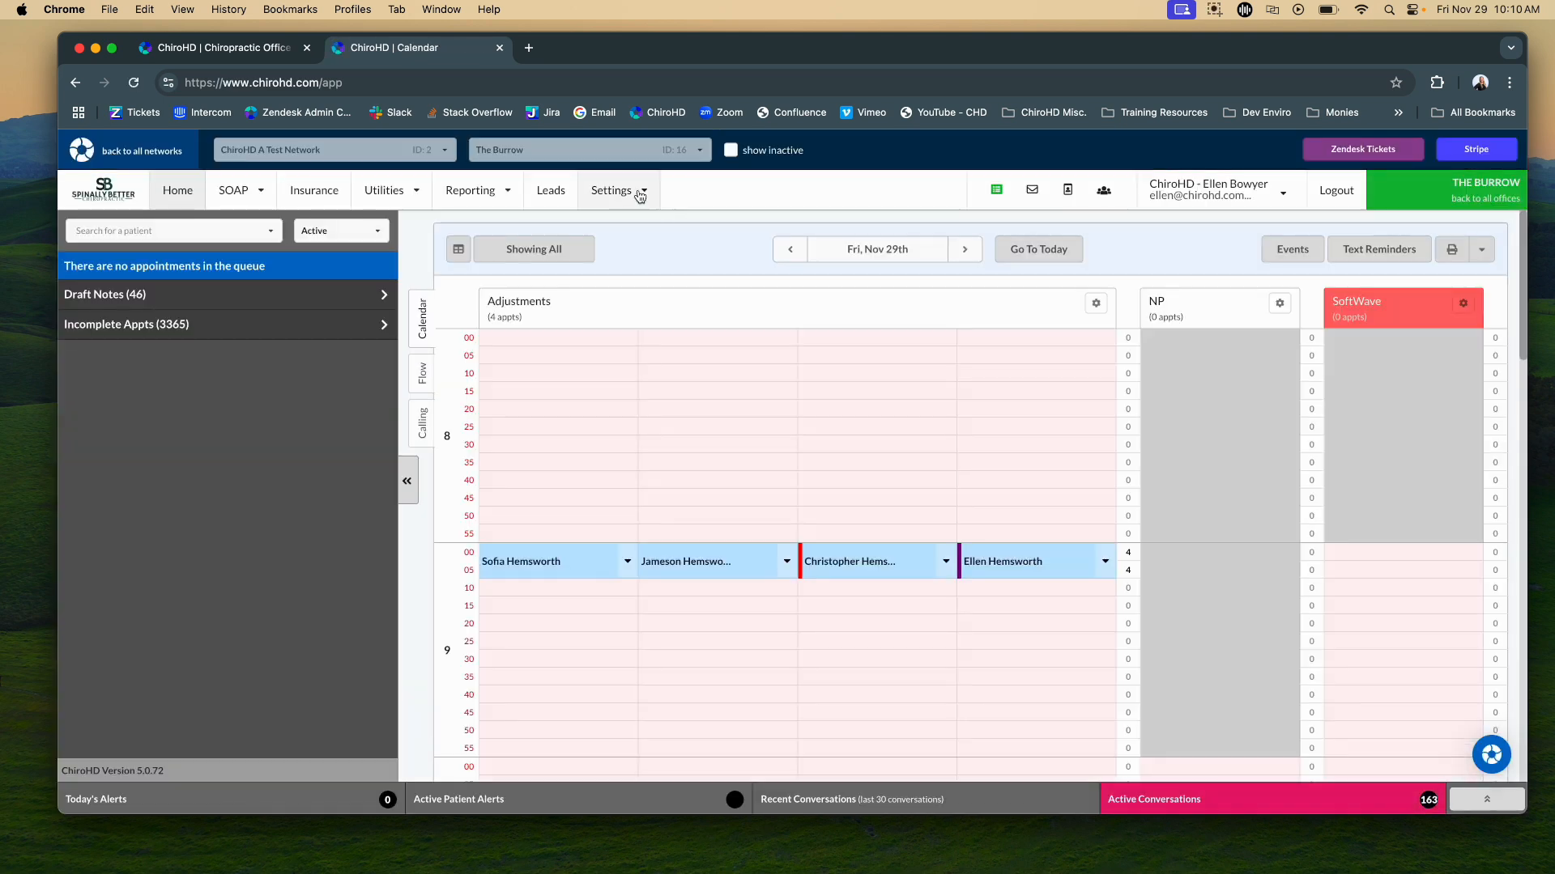
click(625, 193)
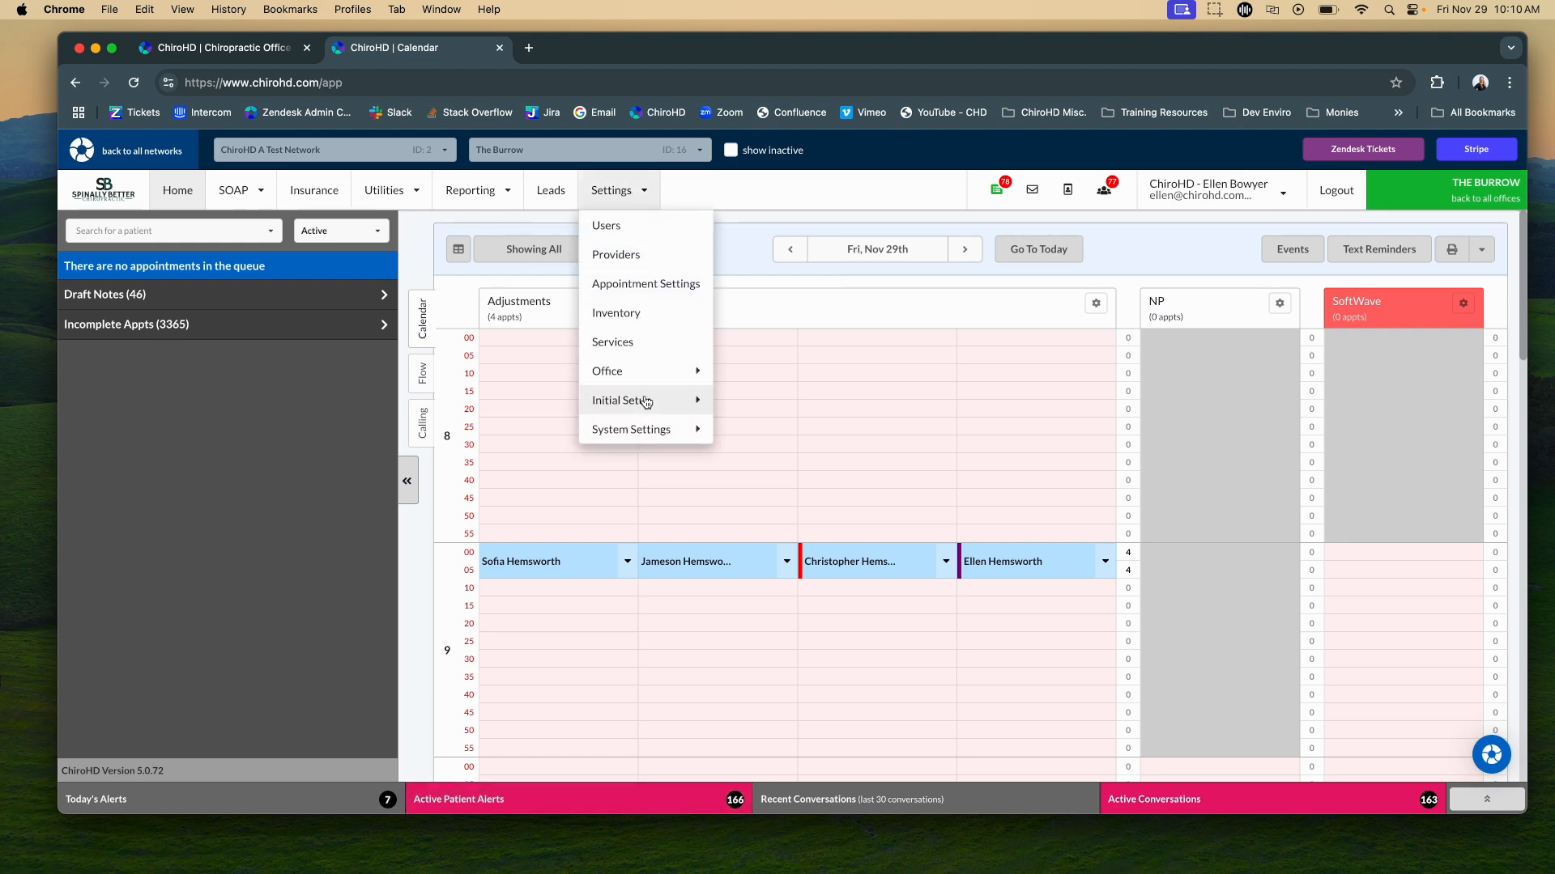
mouse_move(645, 402)
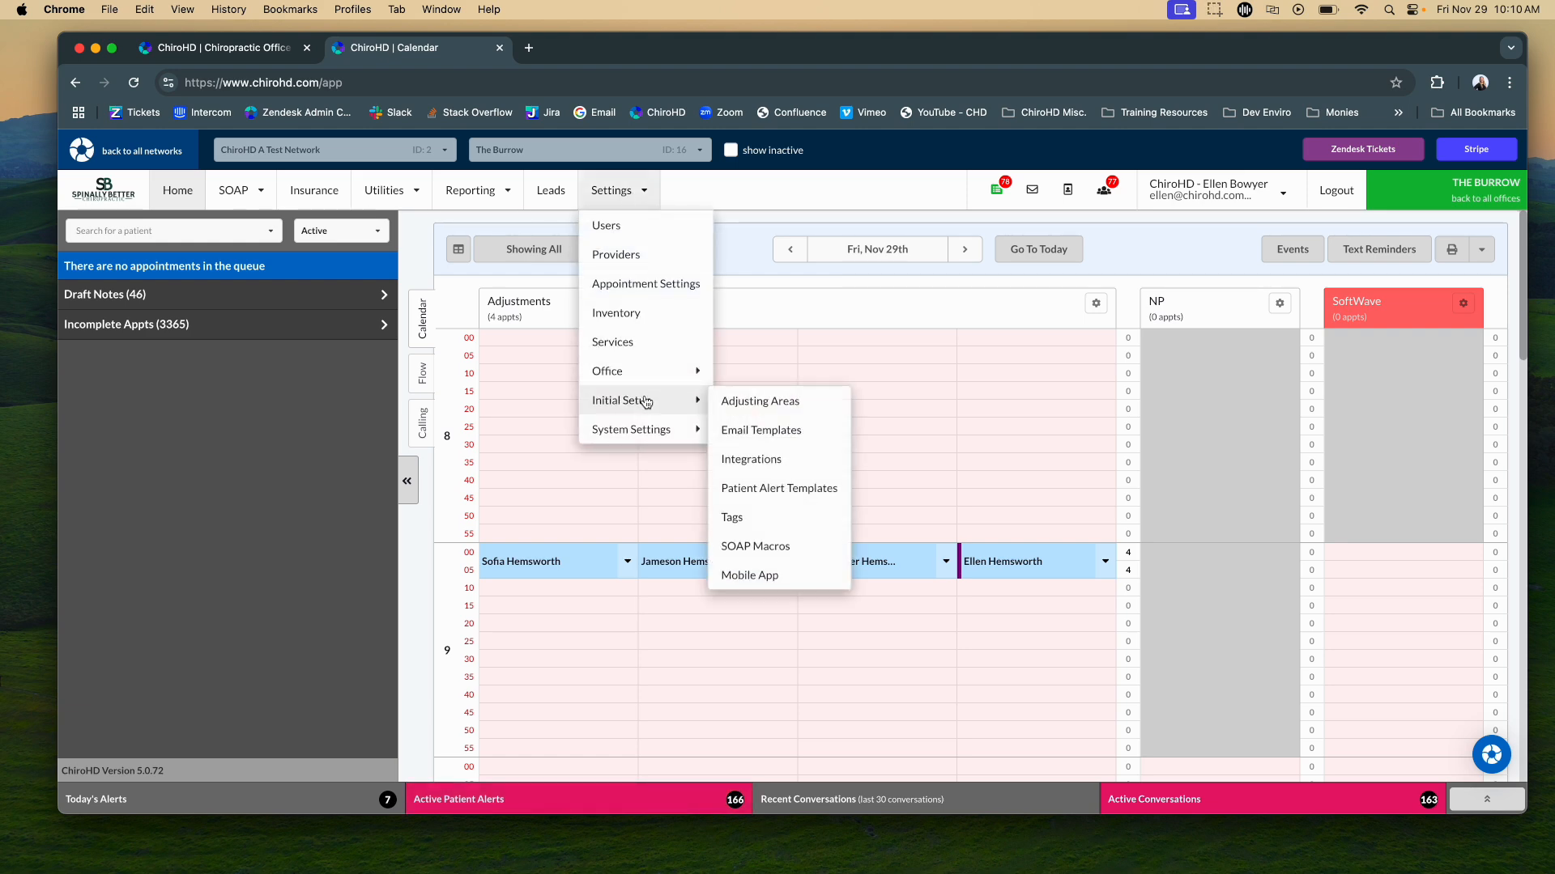
click(820, 557)
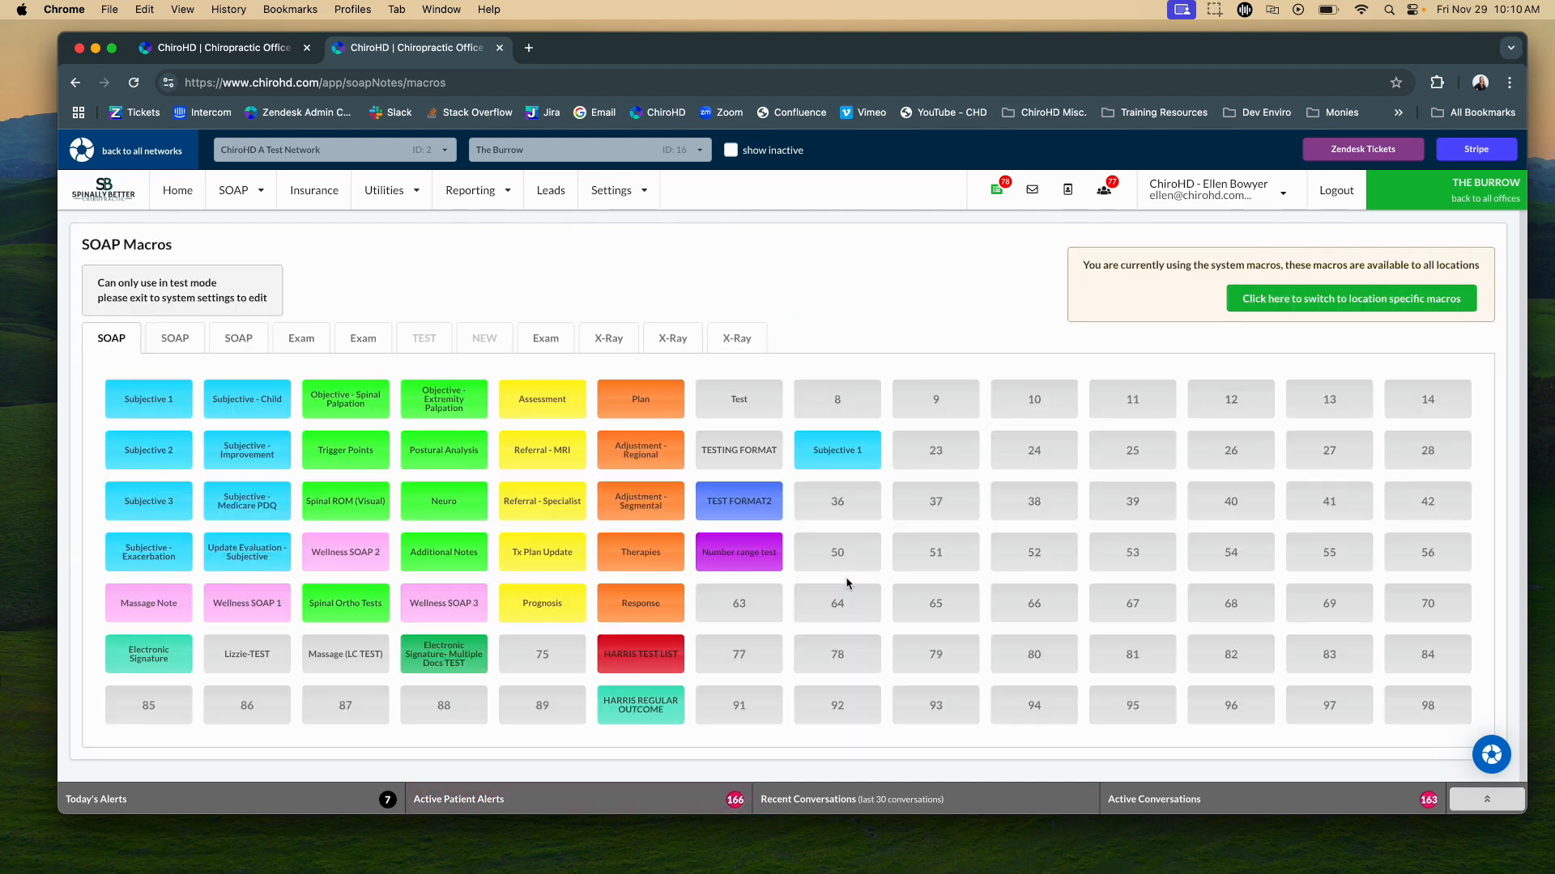
drag(1083, 264, 1443, 261)
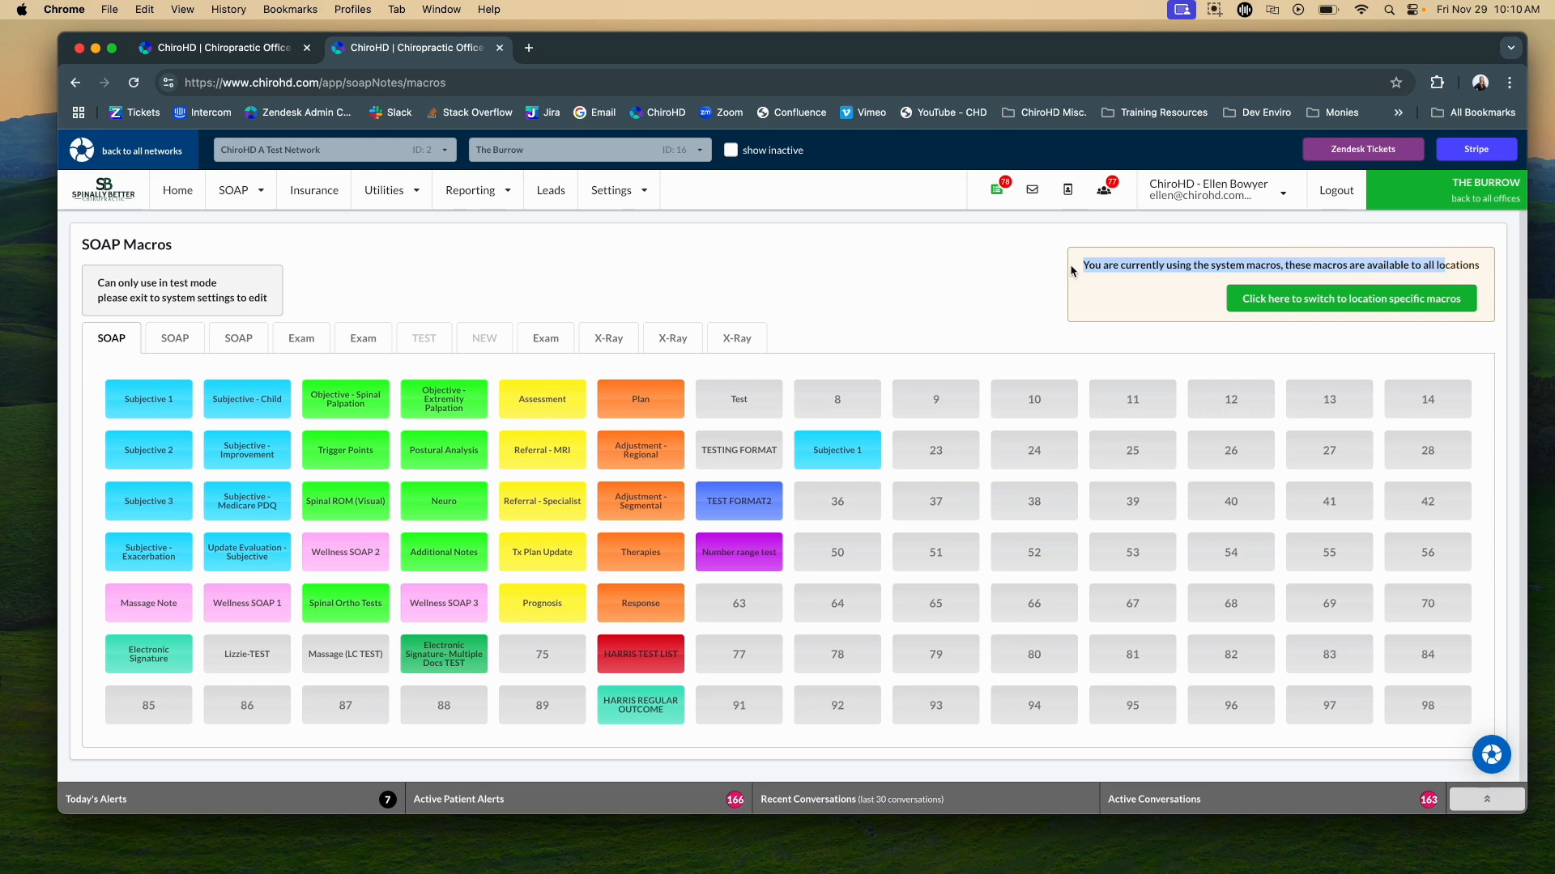
click(921, 317)
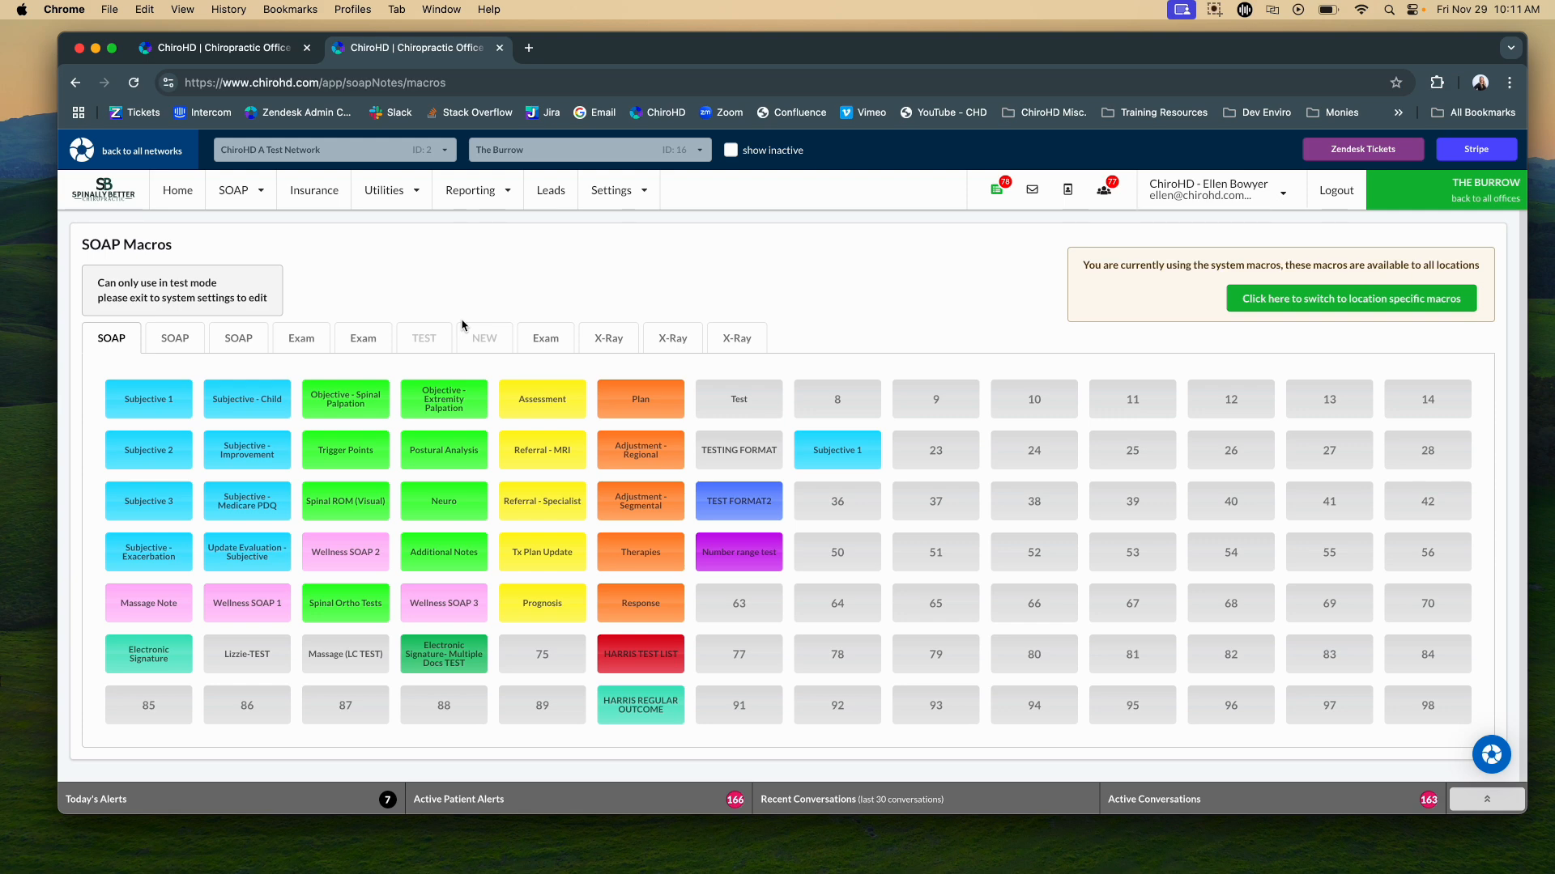
Step: Return to the network's SOAP macros and open the first Subjective 1 macro to review its note text
key(ctrl+shift+Tab)
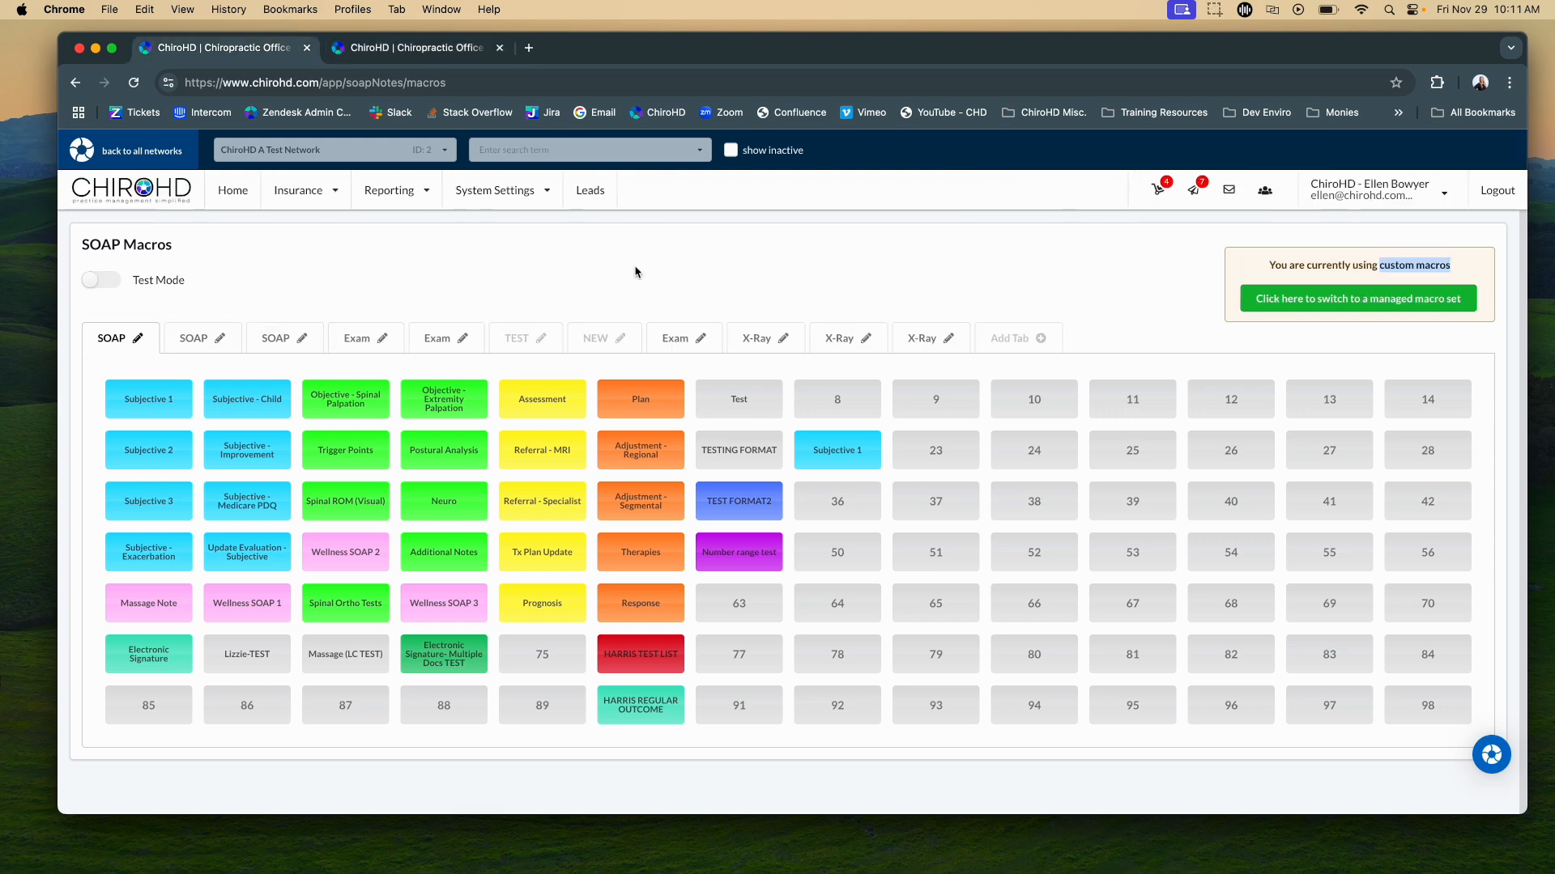
click(637, 273)
click(131, 402)
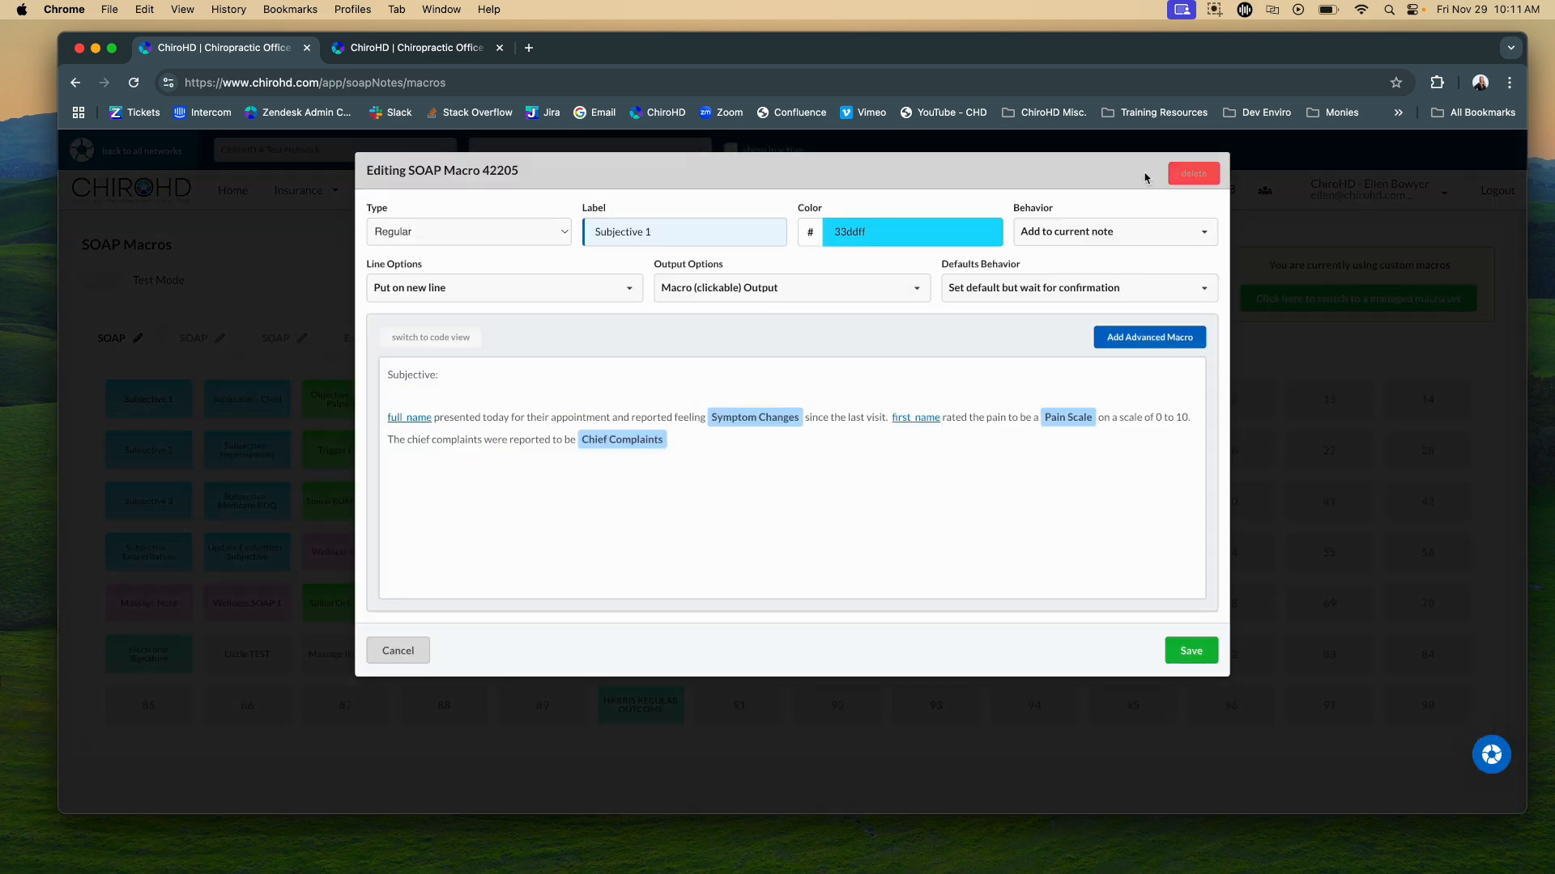
click(868, 499)
drag(603, 445, 357, 372)
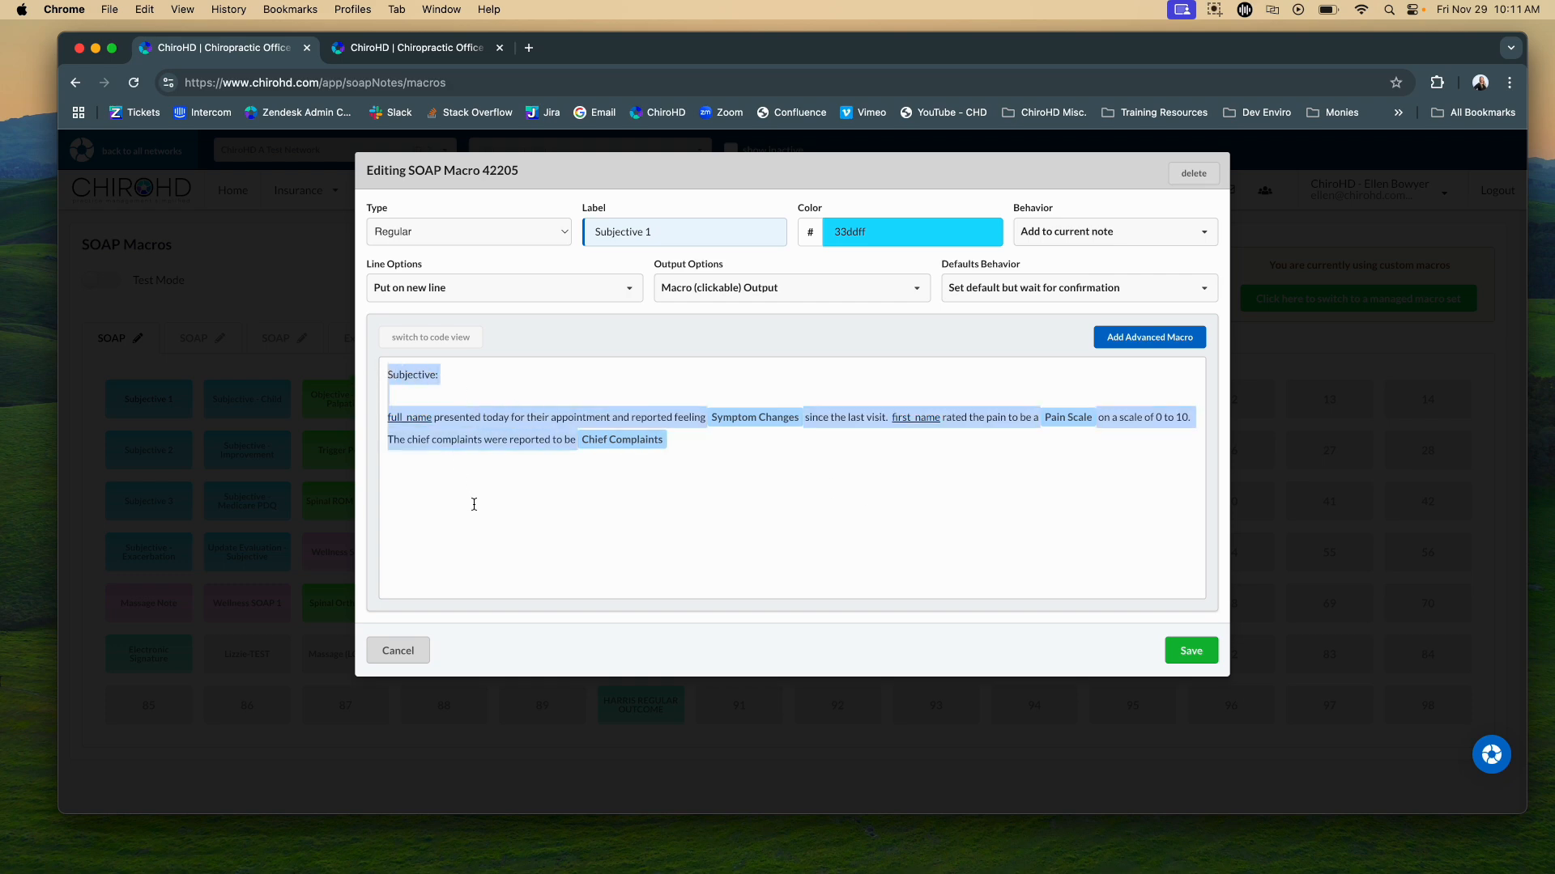
click(573, 520)
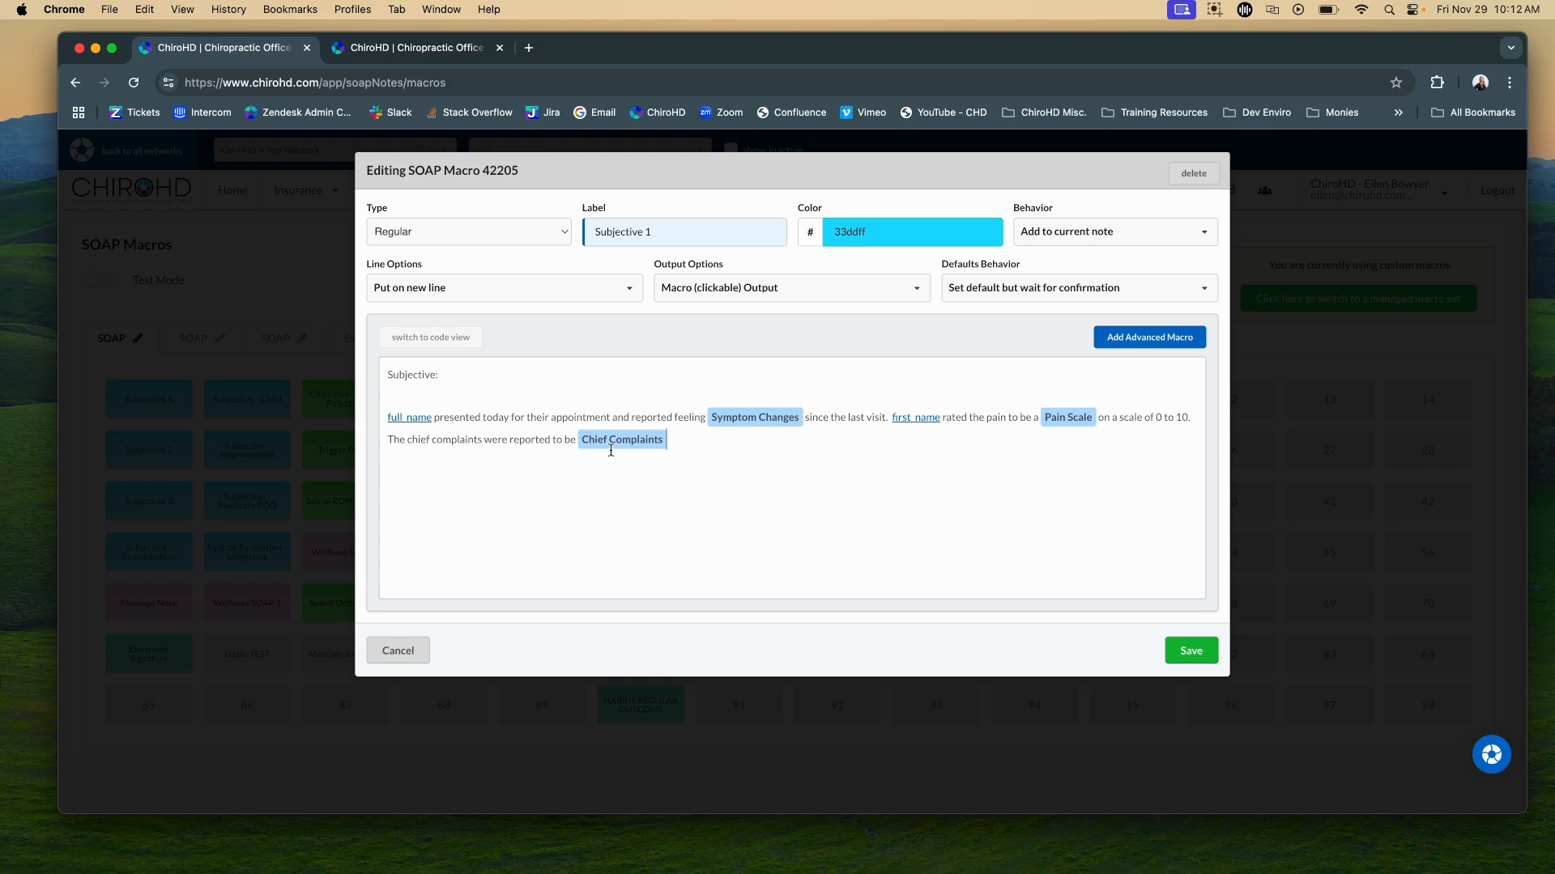
Step: Show the Subjective 1 macro's content as code and look through it
click(466, 346)
drag(402, 372, 887, 621)
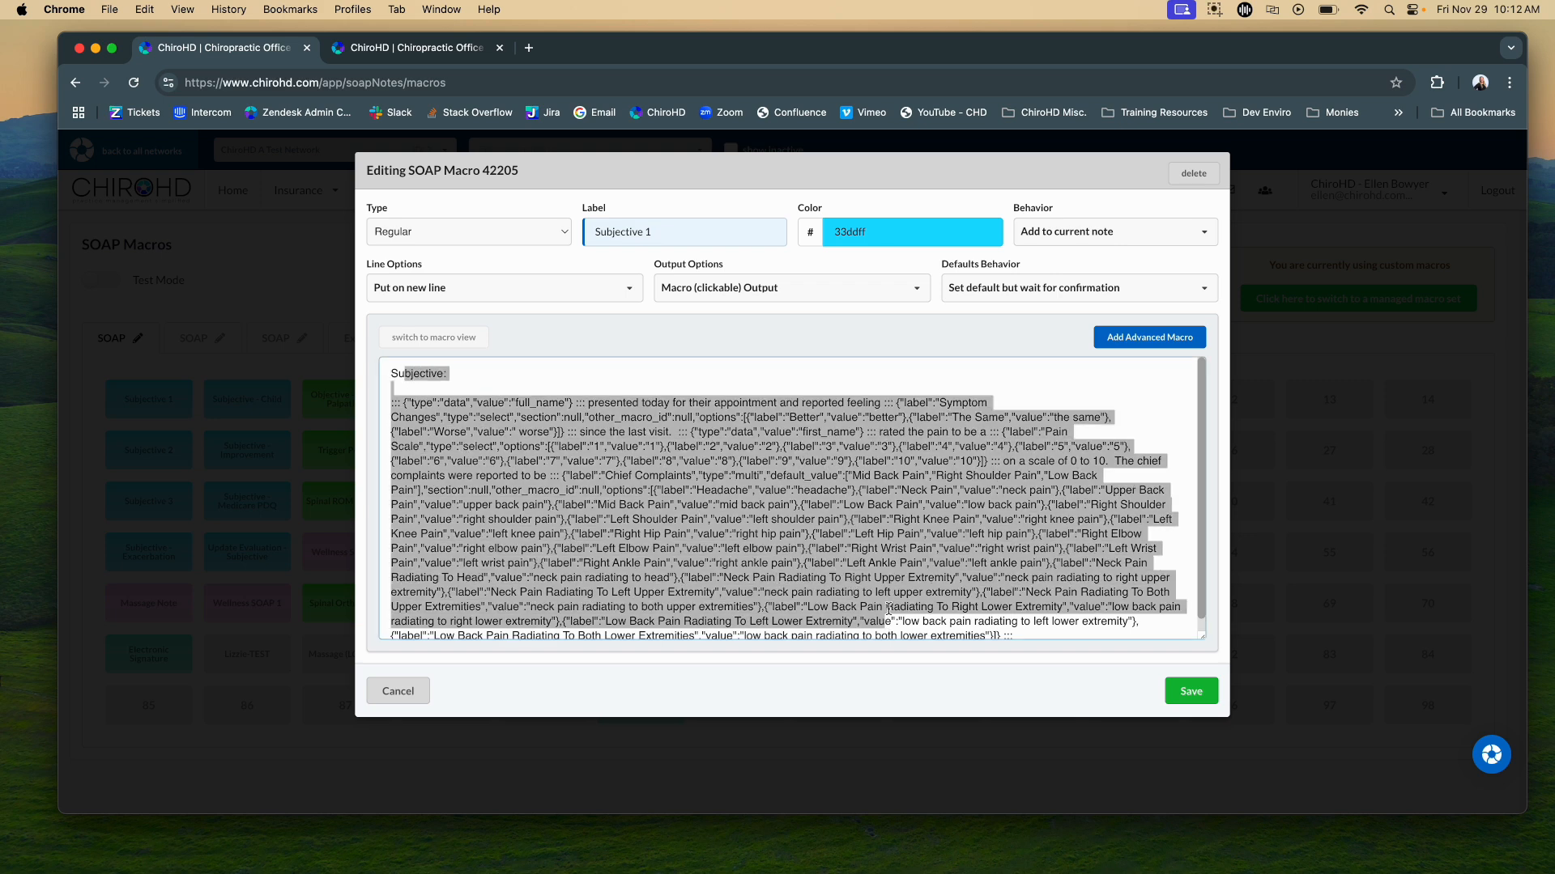
click(888, 608)
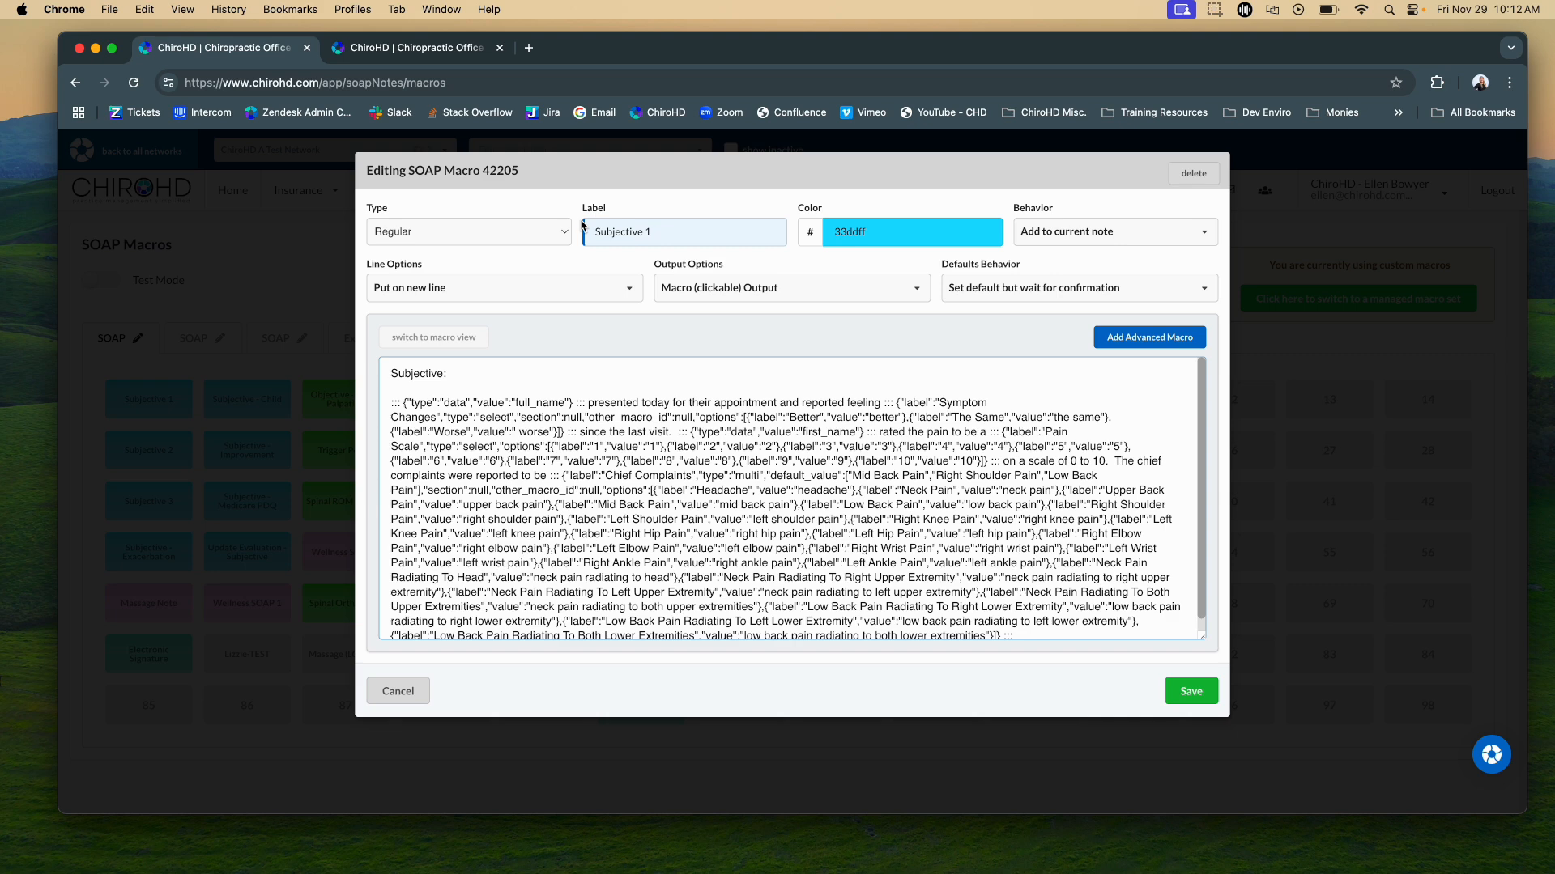
Step: Start a new macro in empty slot 10 in the second browser tab and copy the label "Subjective 1" into it
click(449, 55)
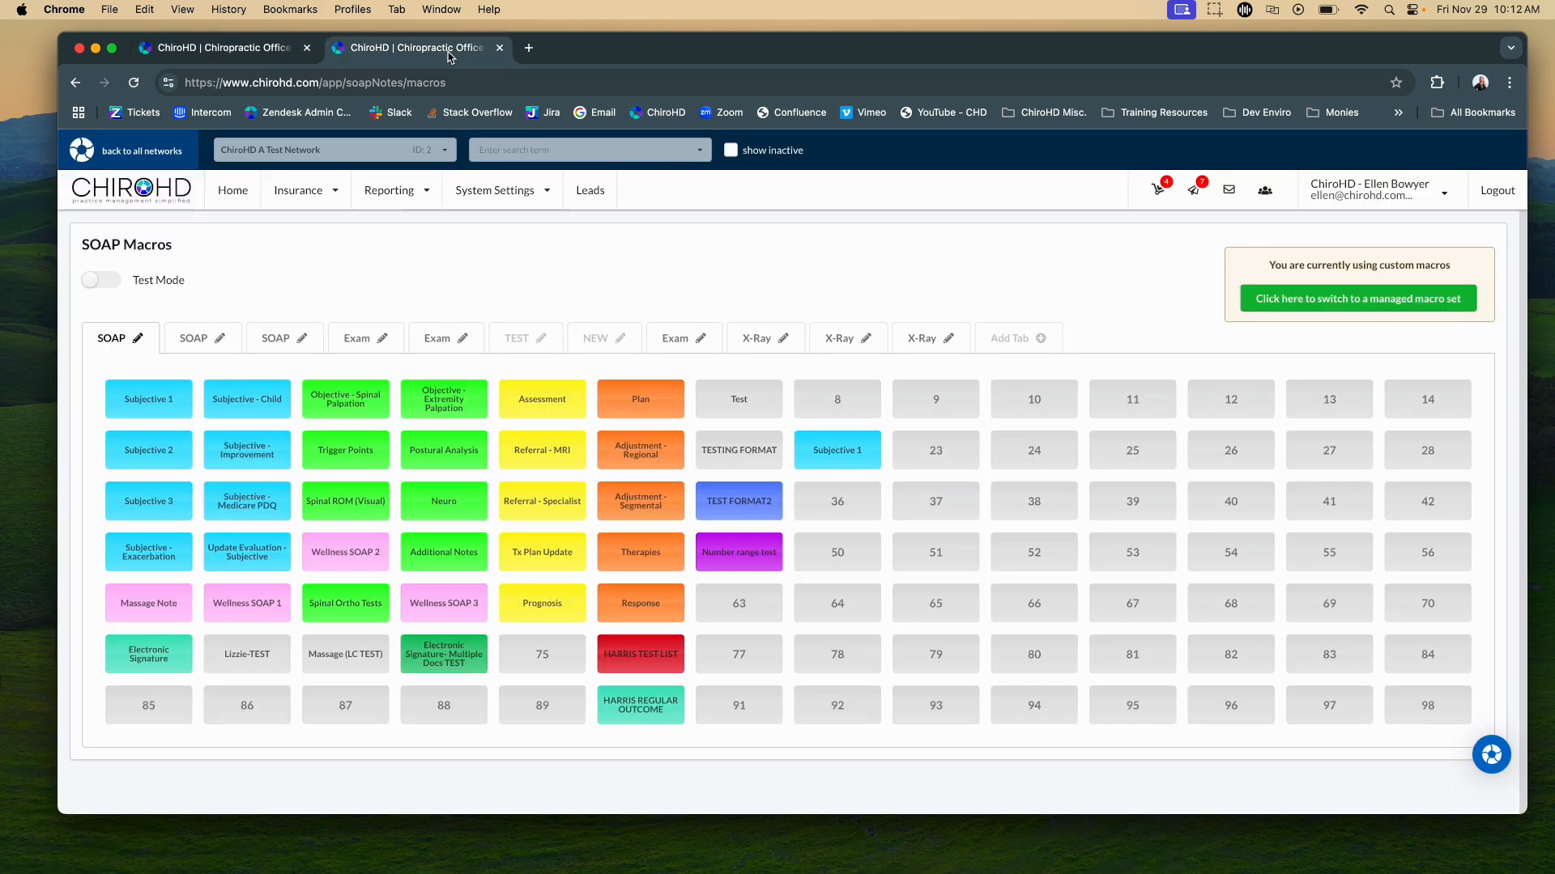
click(1063, 404)
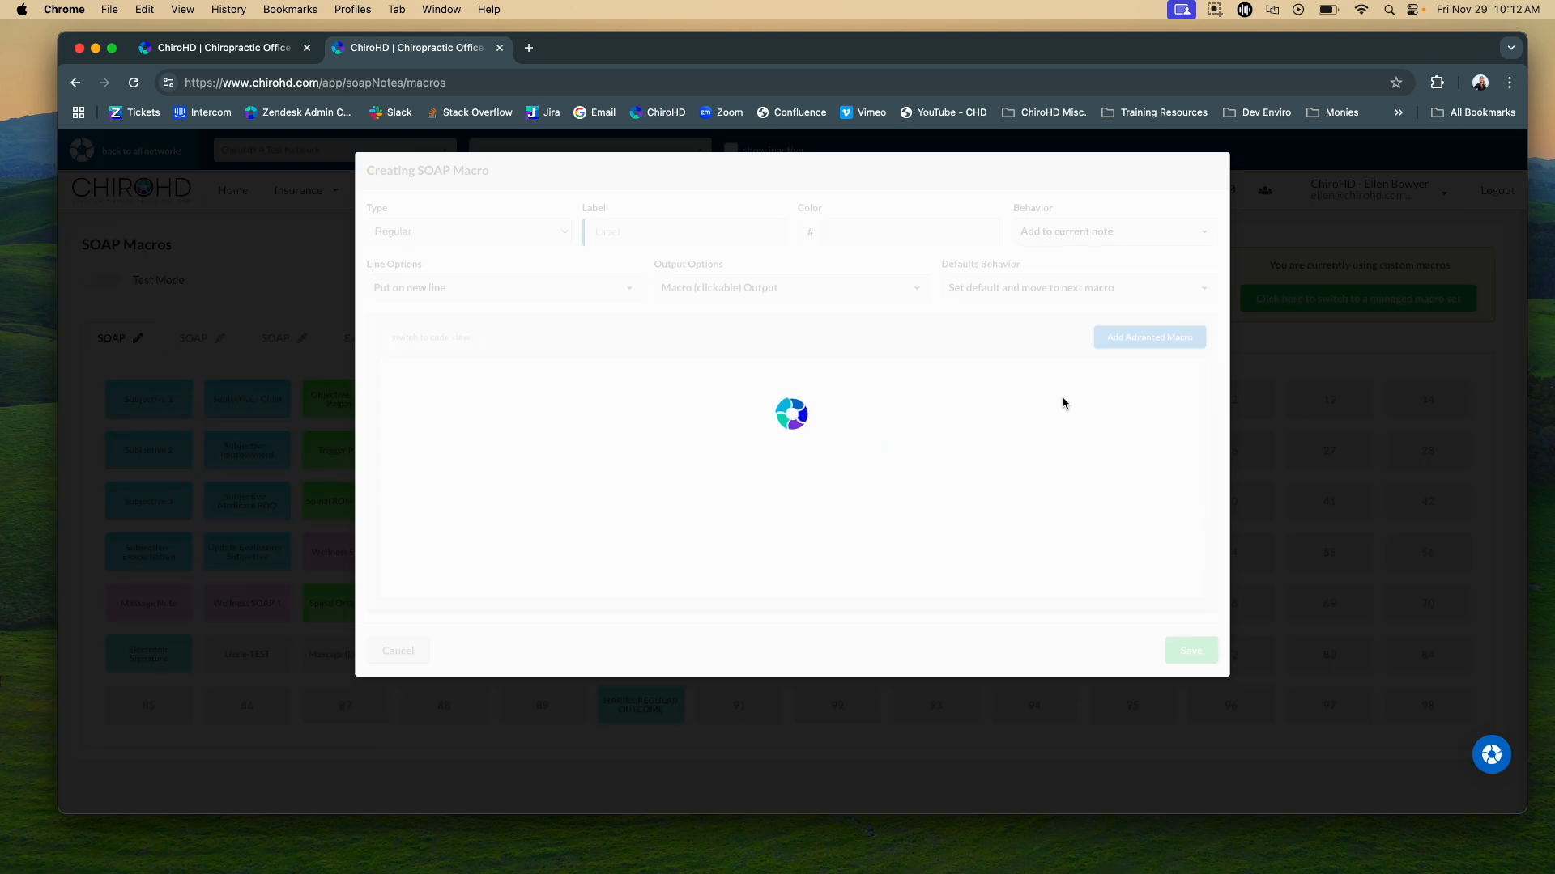
double_click(710, 230)
click(710, 230)
key(super+c)
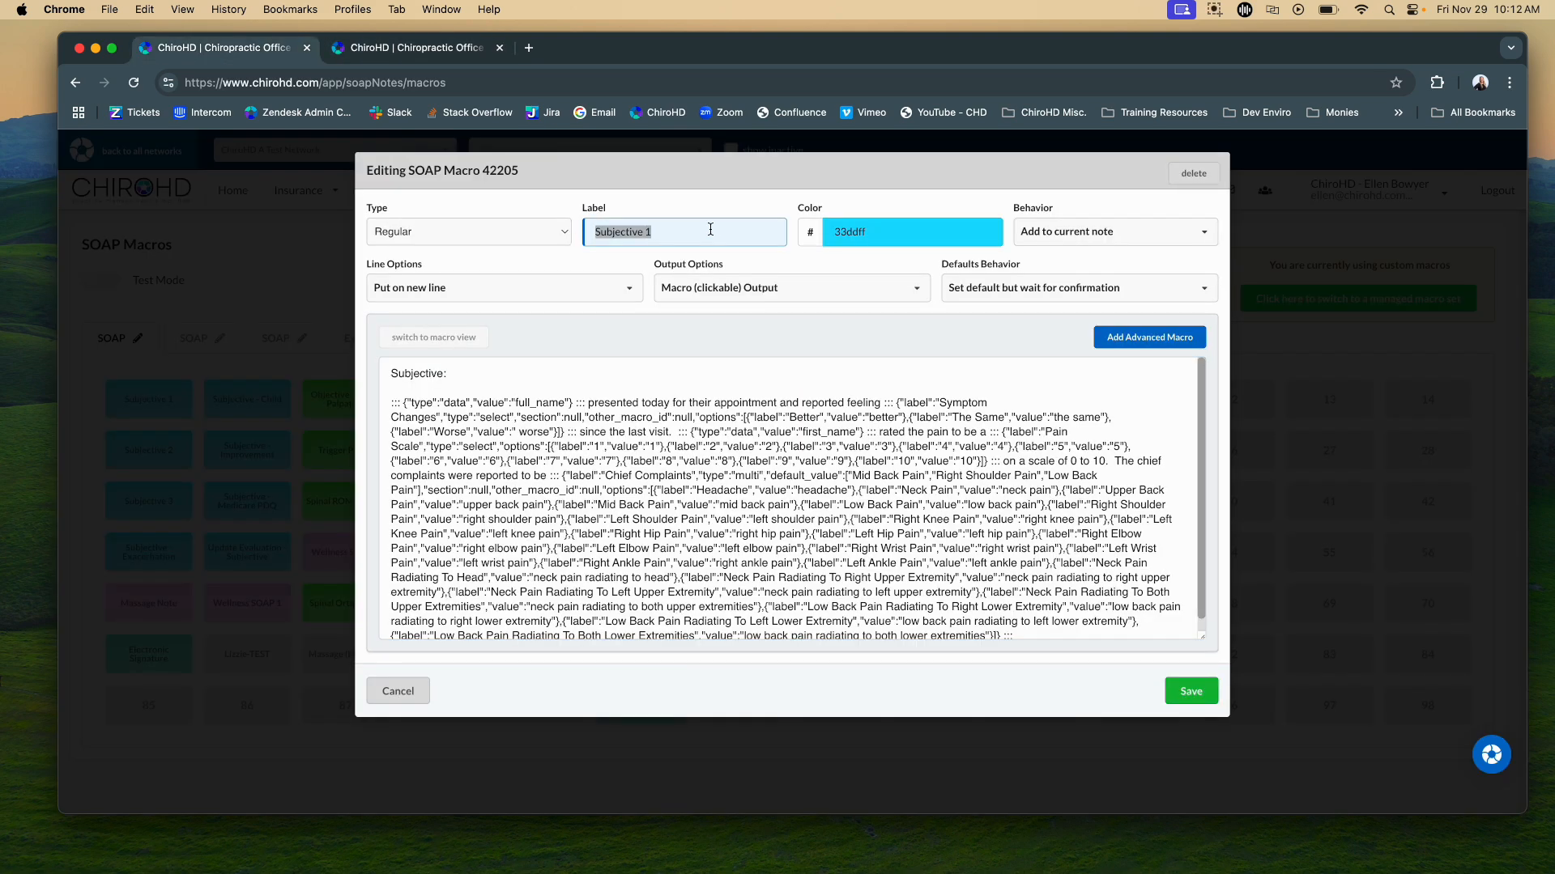
click(432, 48)
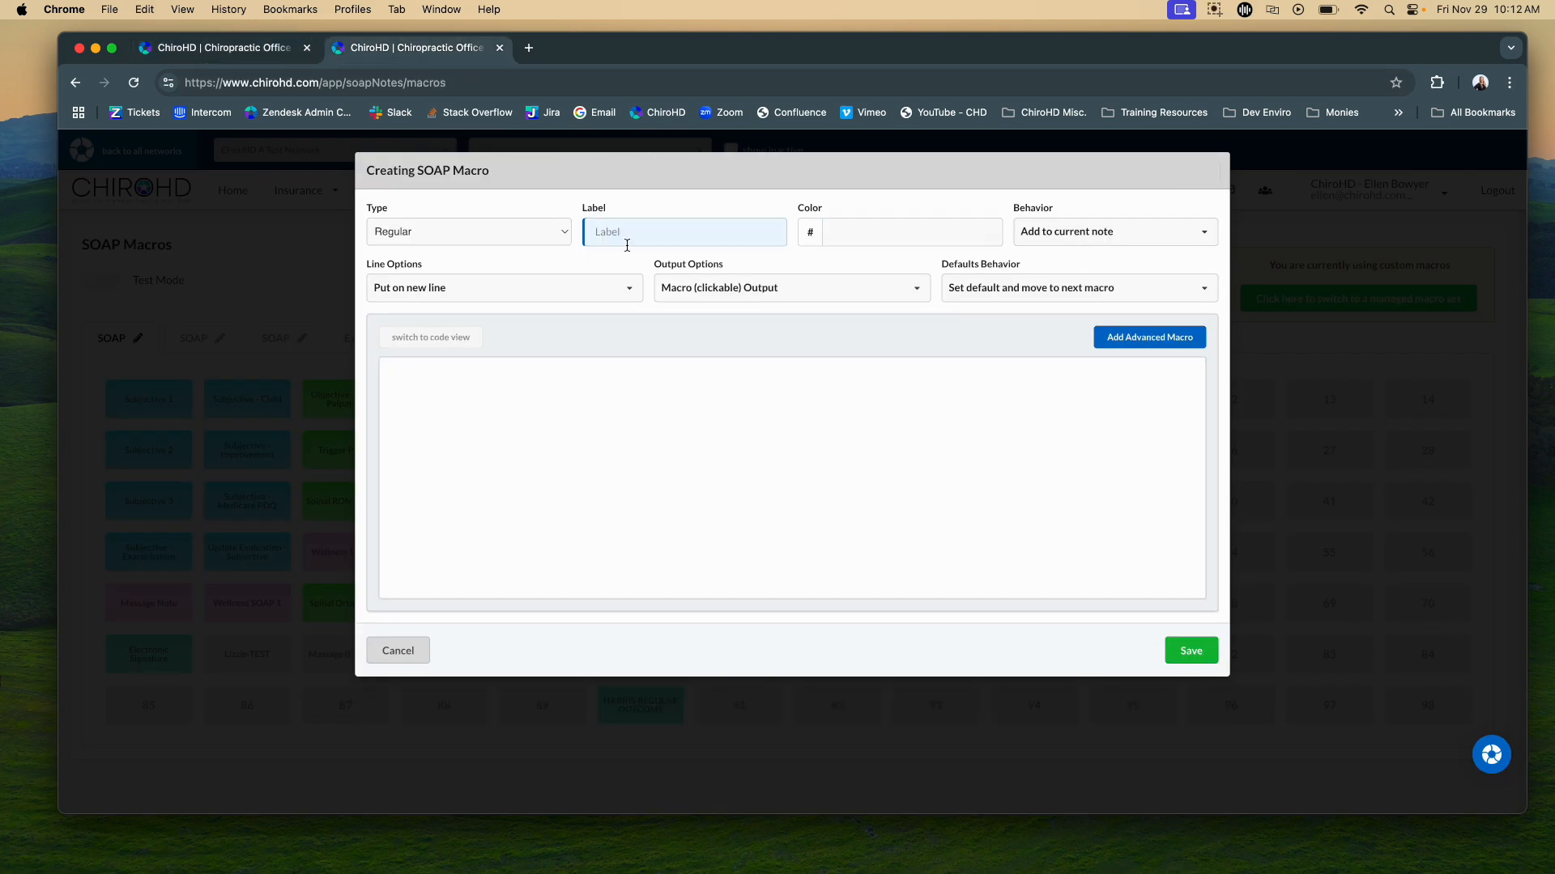
click(617, 230)
key(super+v)
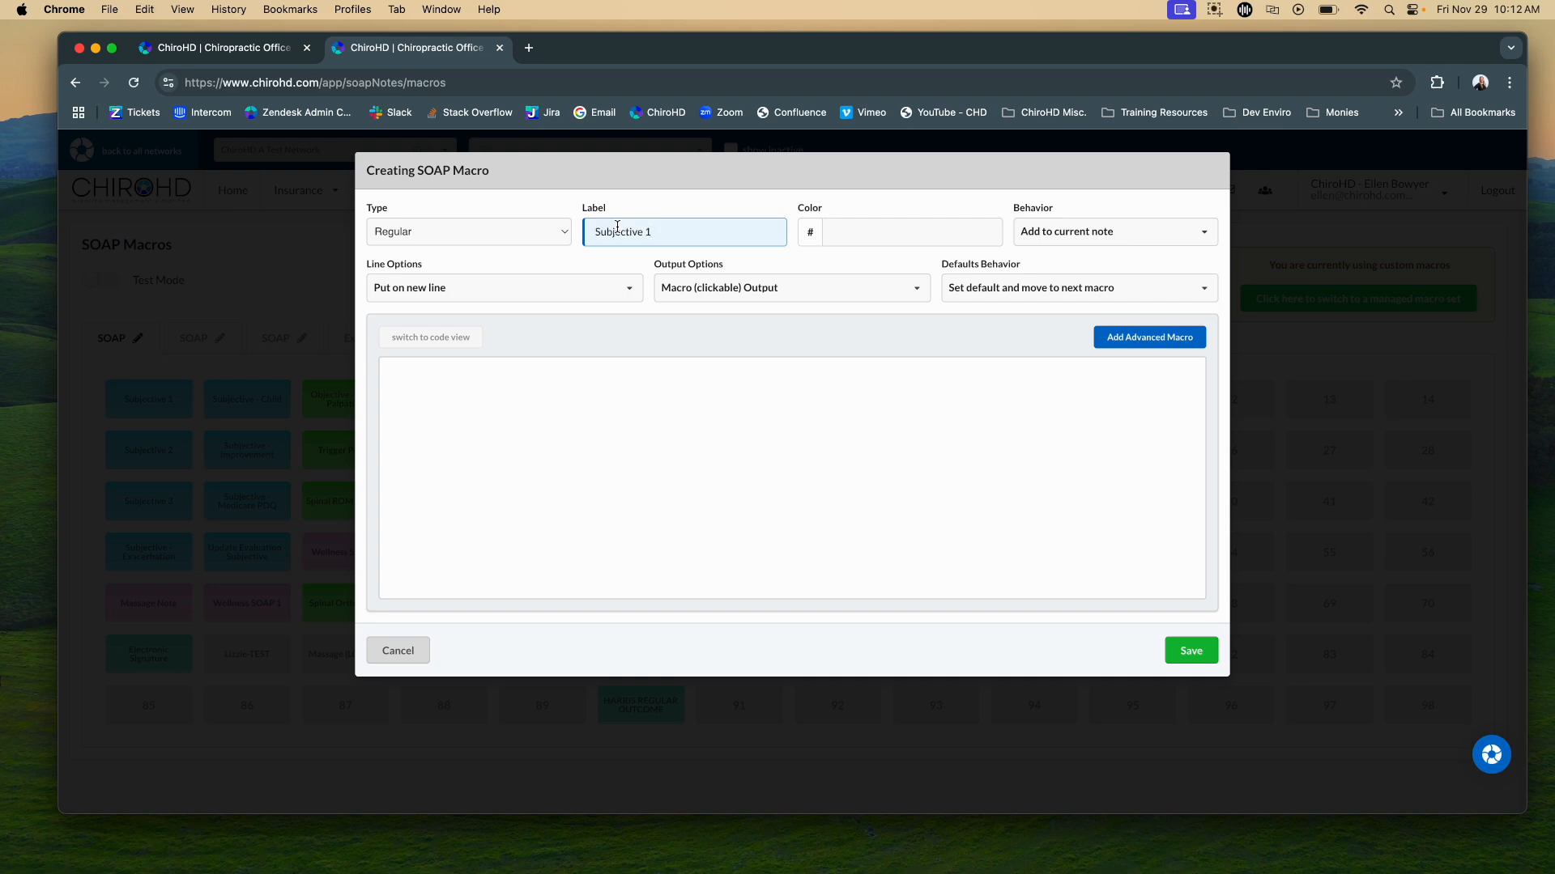
Step: Copy the color code 33ddff from the original Subjective 1 macro into the new macro
click(199, 51)
click(842, 232)
key(super+c)
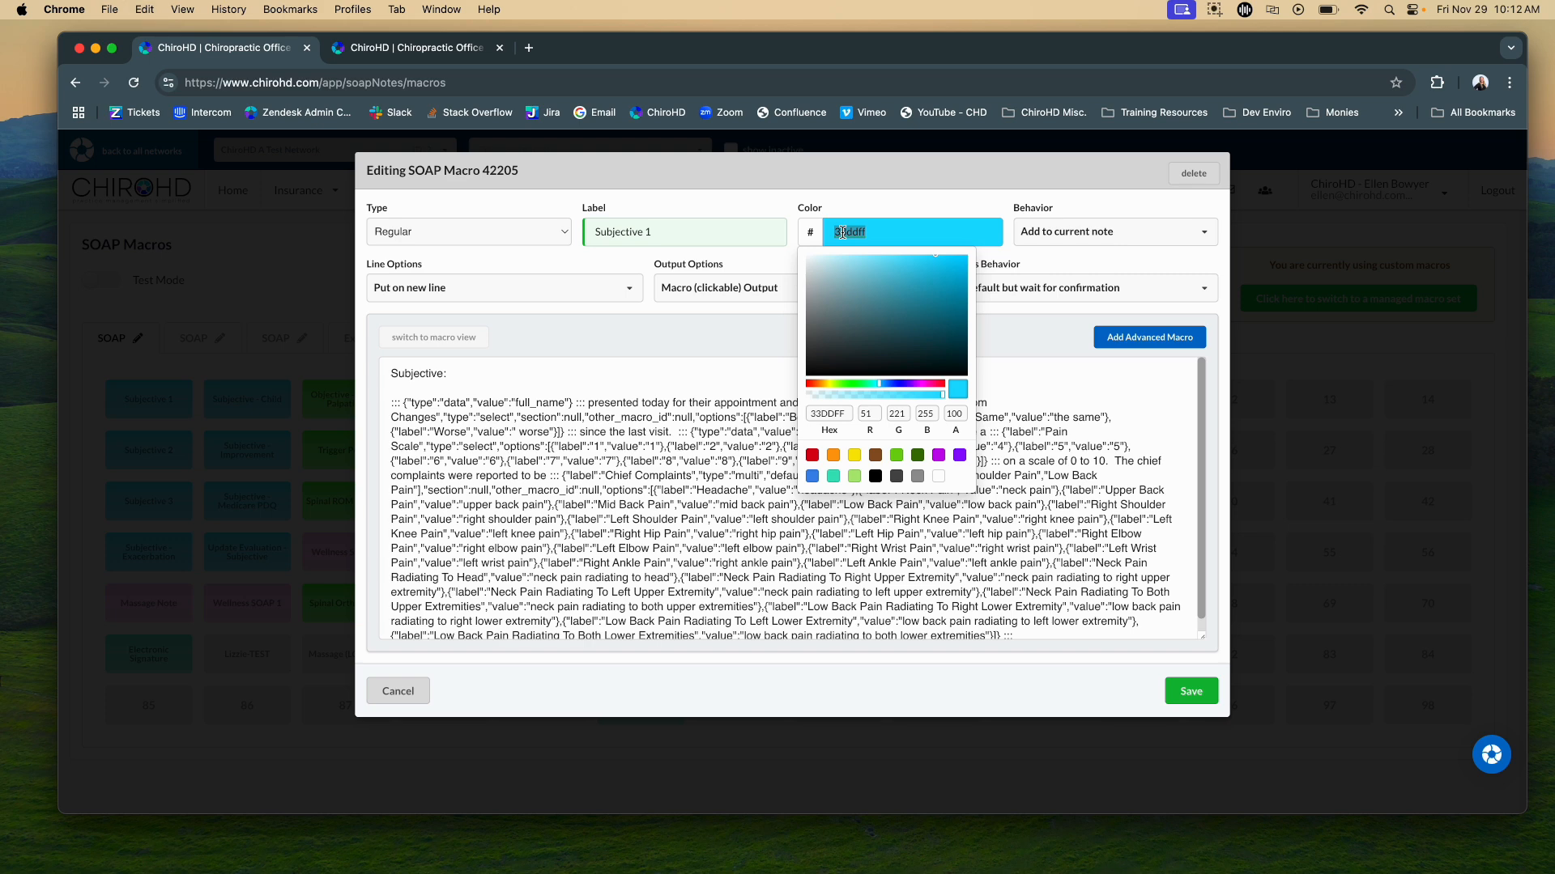
click(458, 50)
click(882, 243)
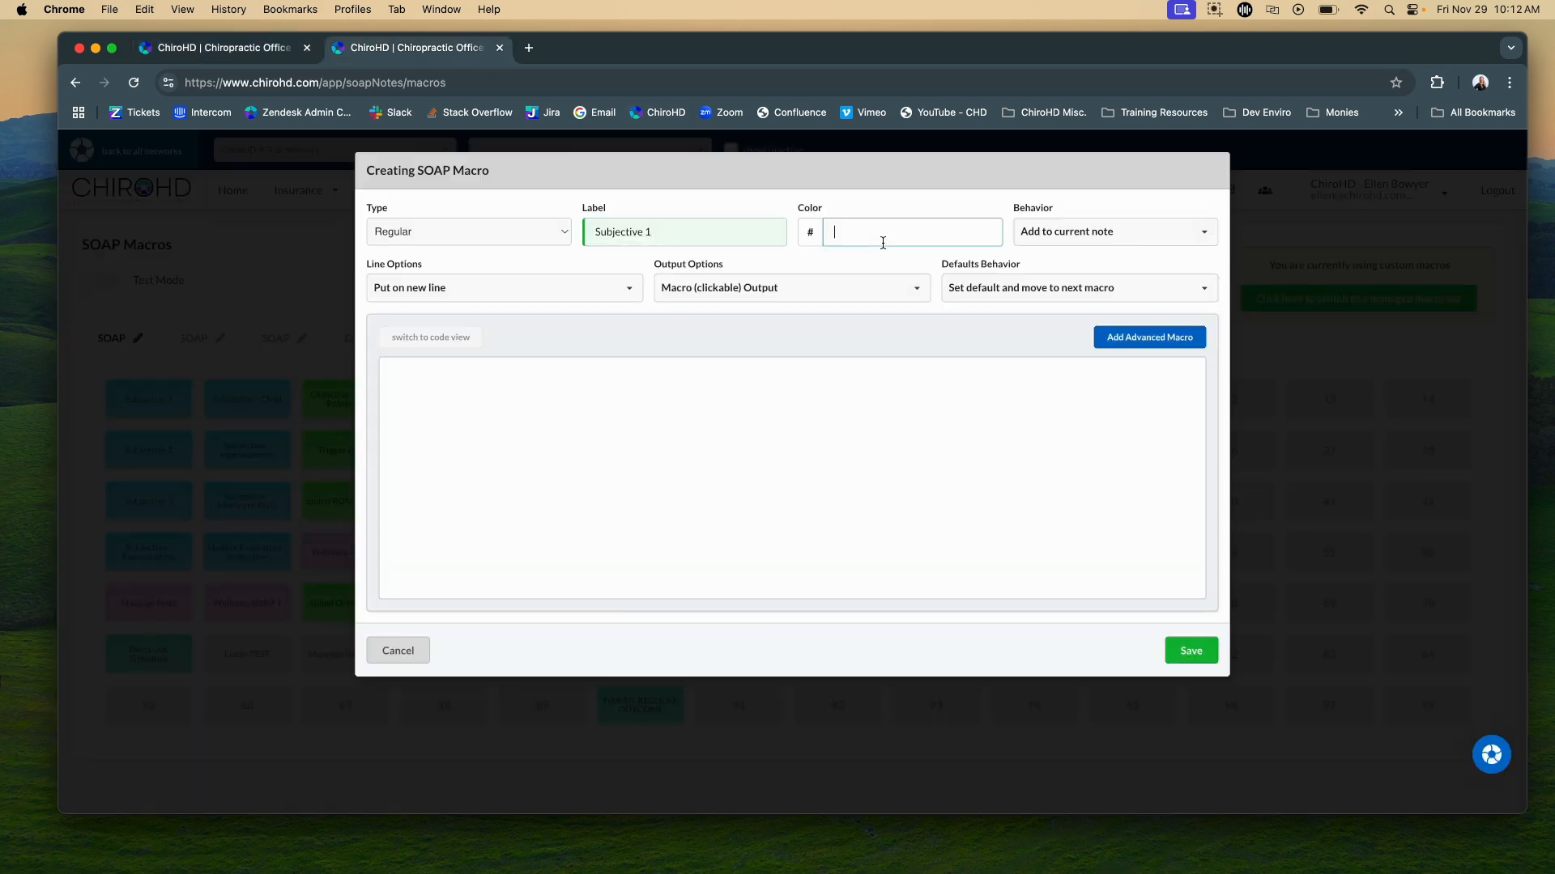
key(super+v)
click(979, 318)
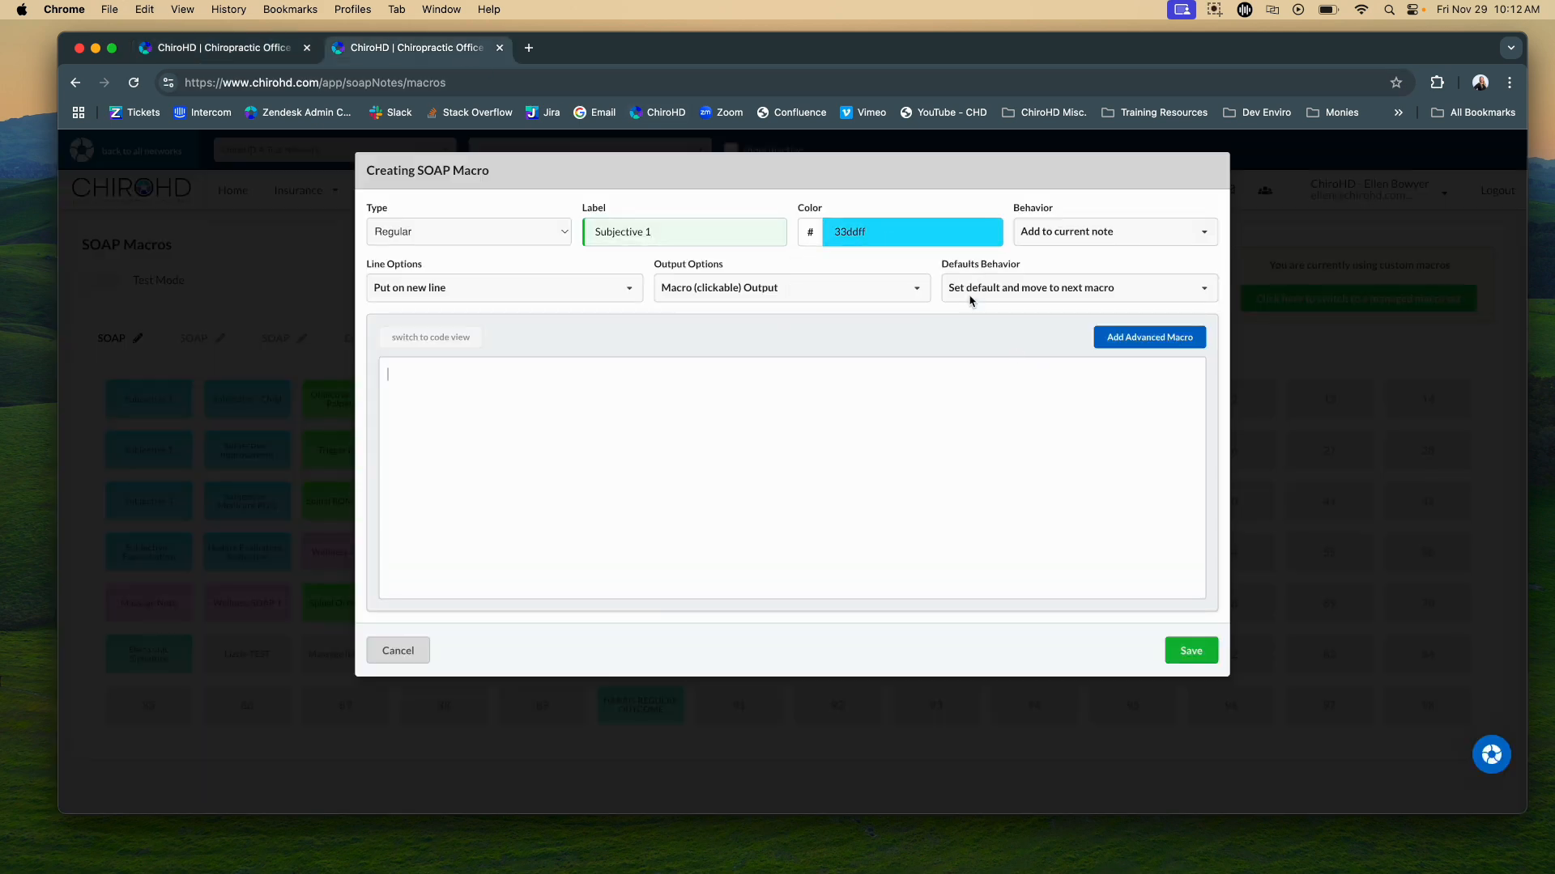
Step: Review the output and defaults behavior options of the original Subjective 1 macro
click(269, 61)
click(1093, 259)
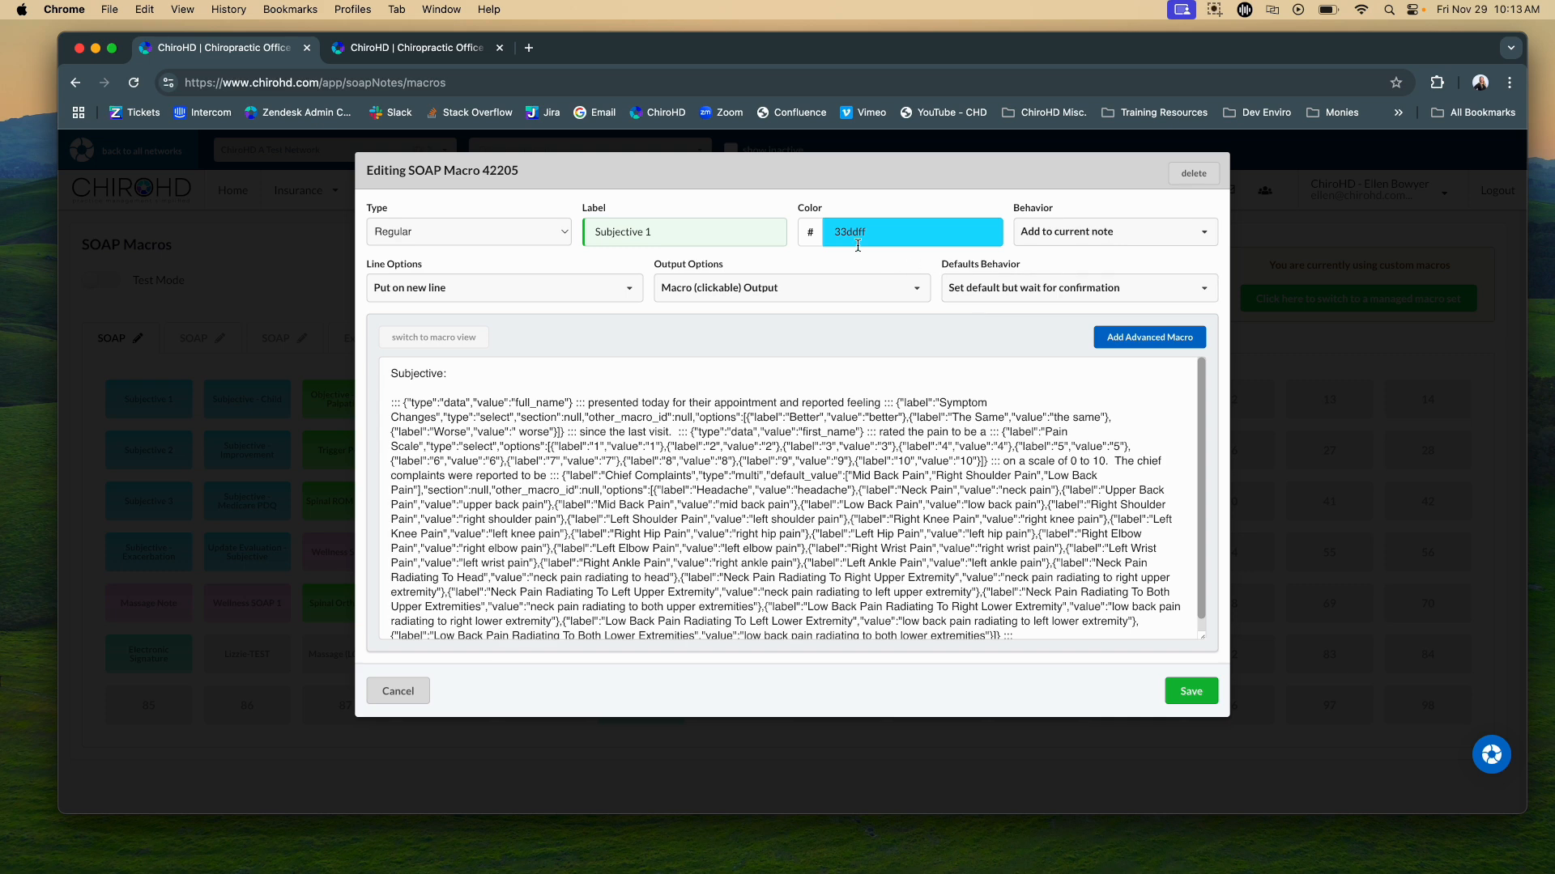
click(743, 292)
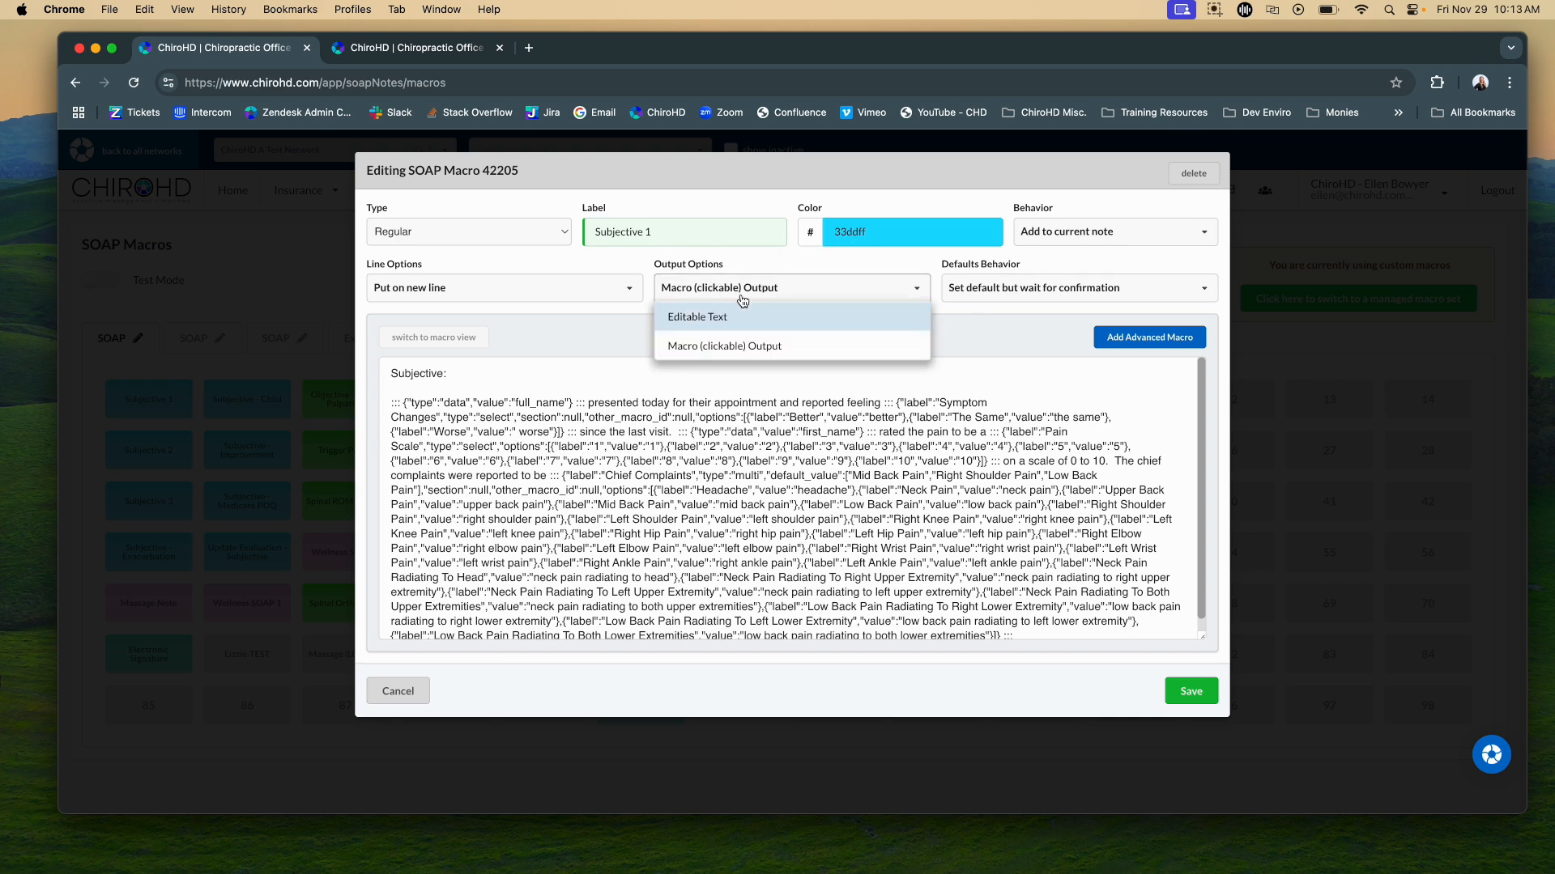
click(1151, 290)
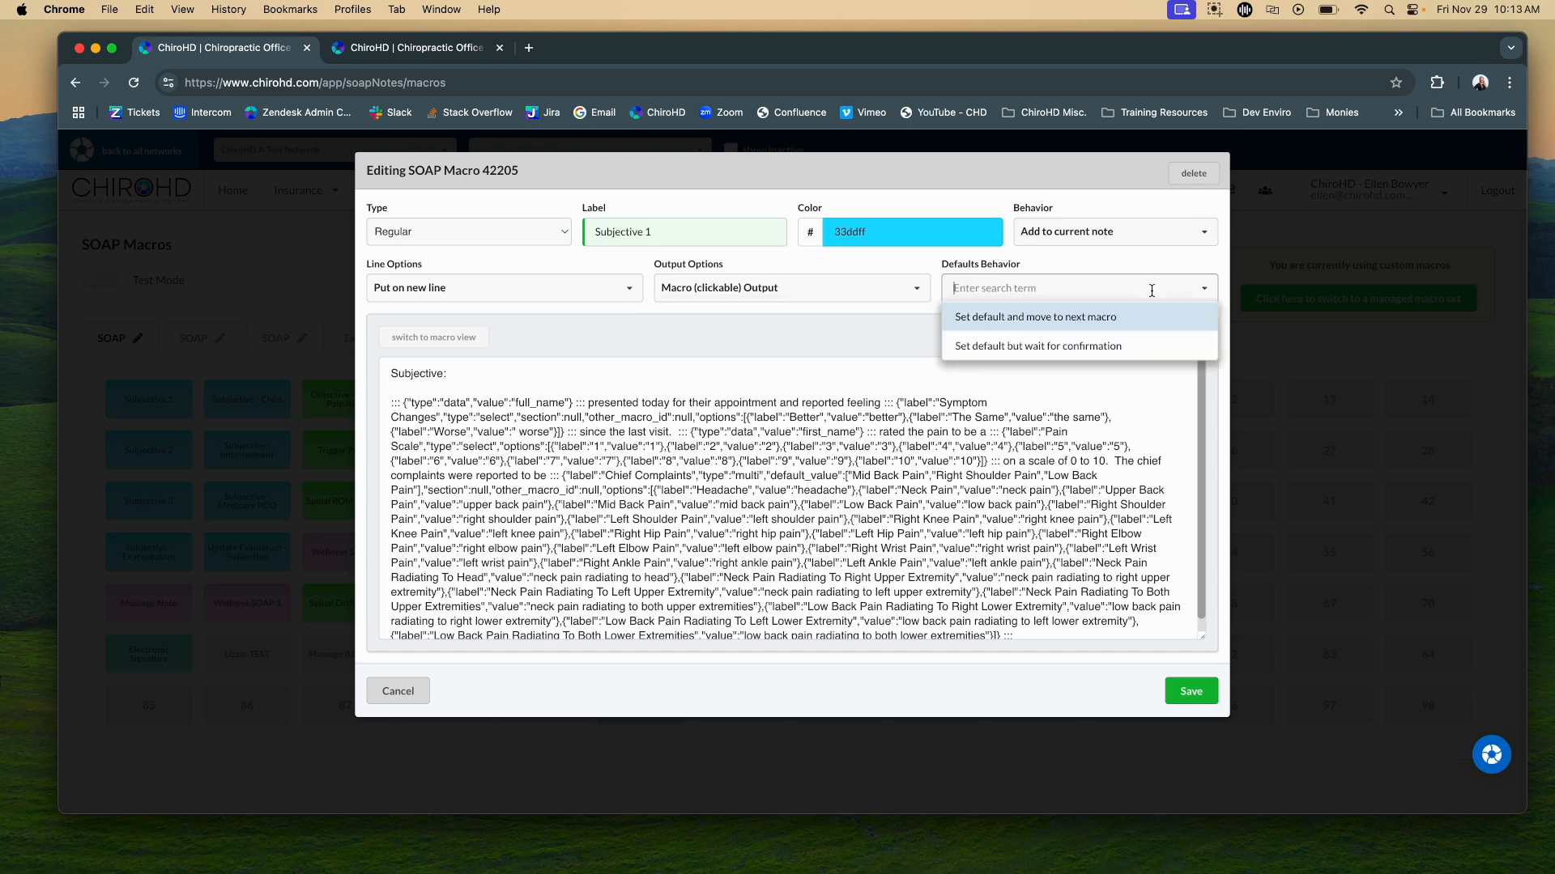
click(894, 355)
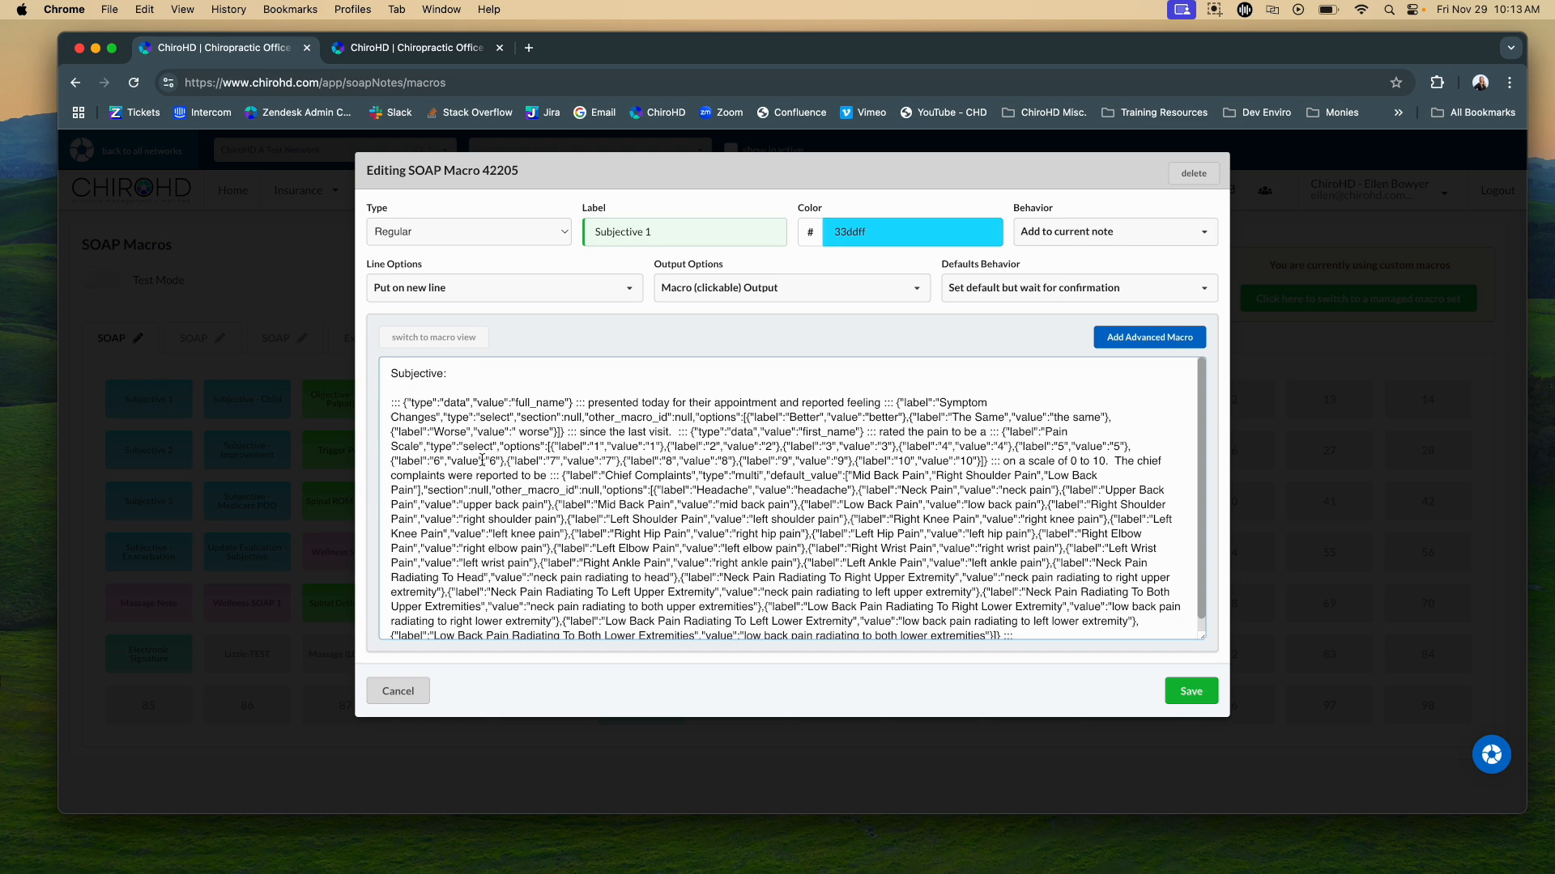
Step: Copy the entire code of the original Subjective 1 macro into the content area of the new macro
drag(405, 396, 486, 466)
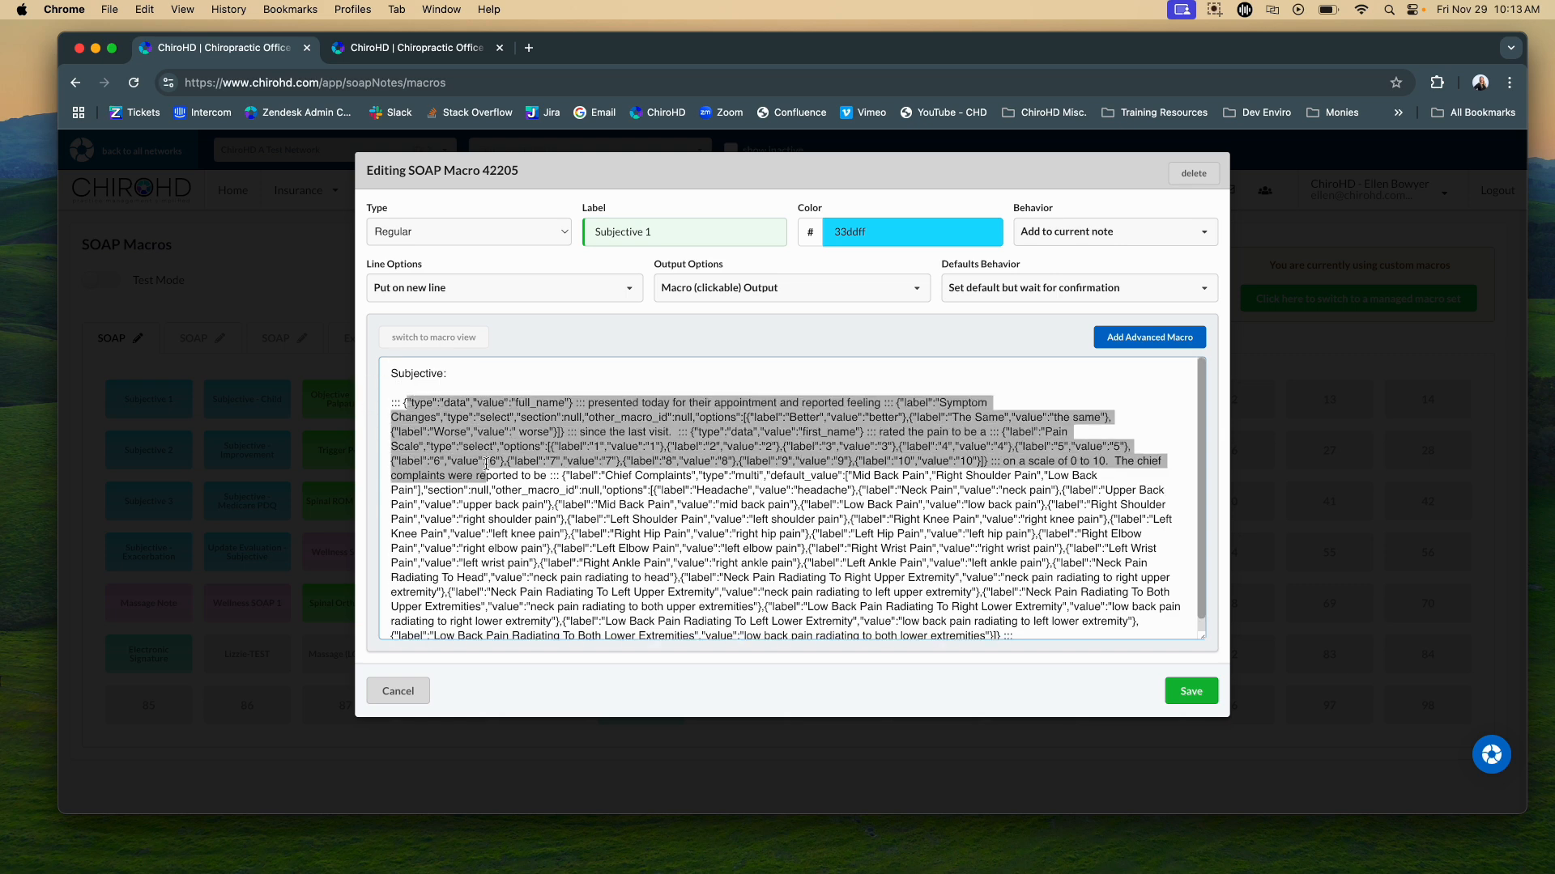
click(533, 517)
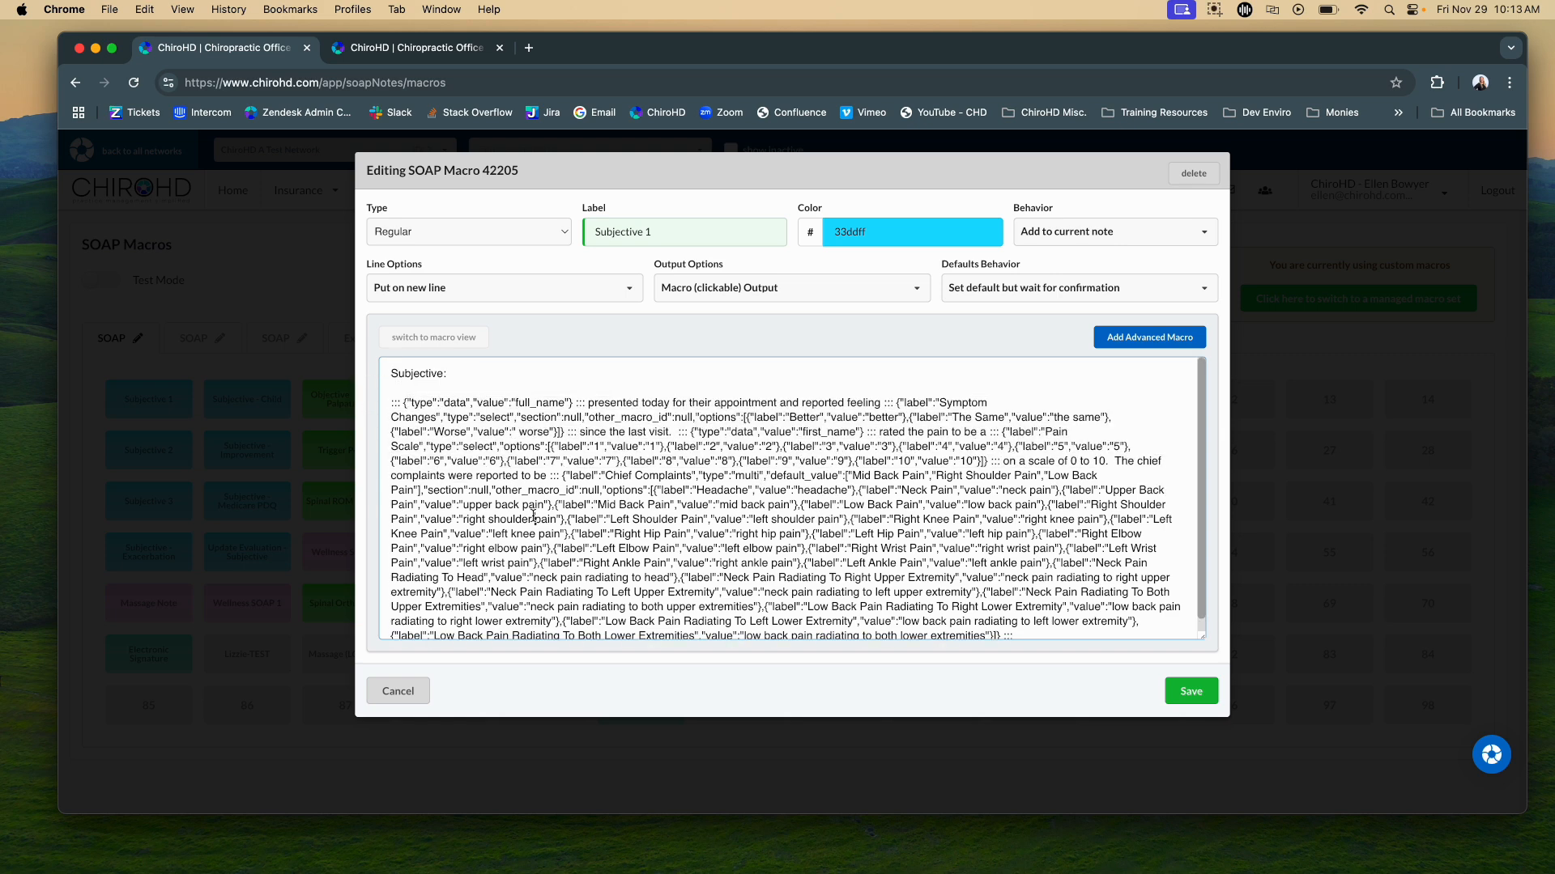
key(super+a)
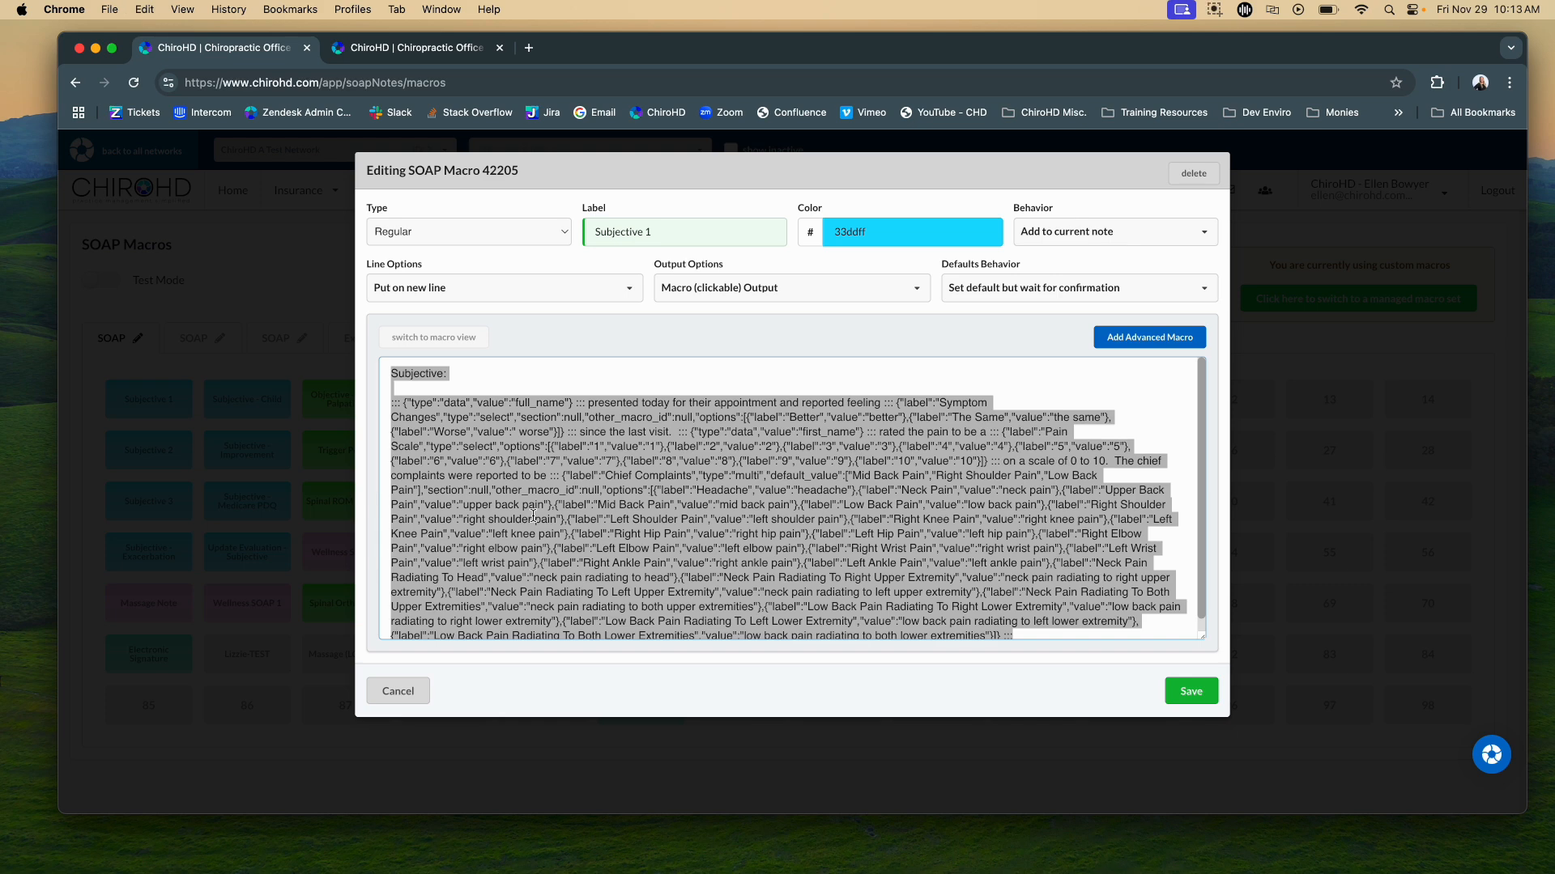
scroll(506, 422, down, 1)
scroll(505, 421, up, 1)
key(super+c)
click(424, 49)
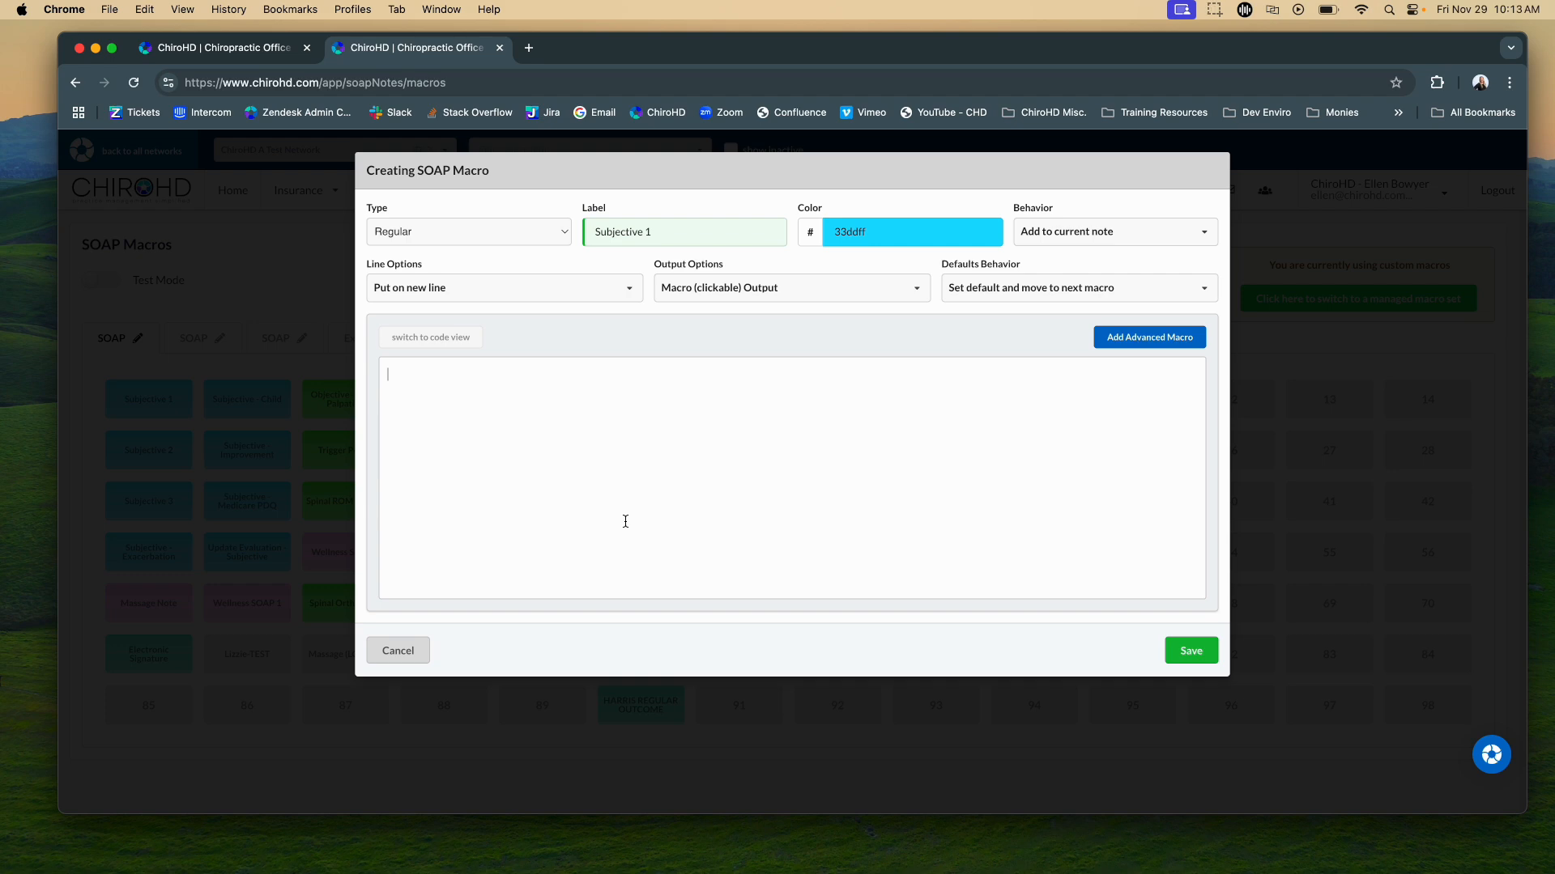
key(super+v)
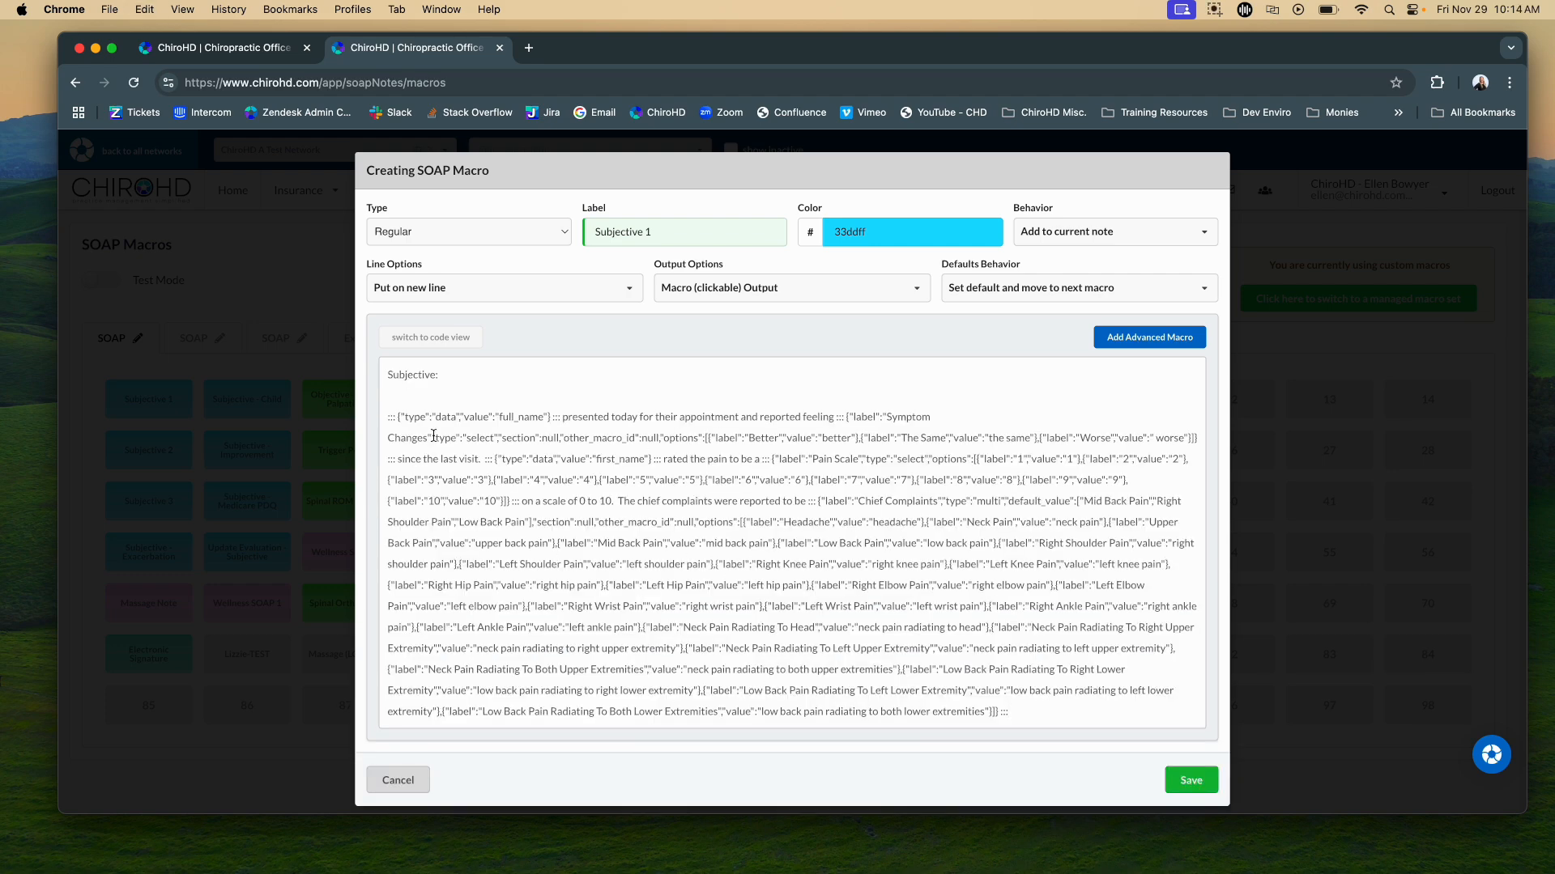
Step: Convert the pasted code into macro elements by toggling code view and back, and save the new Subjective 1 macro
click(417, 338)
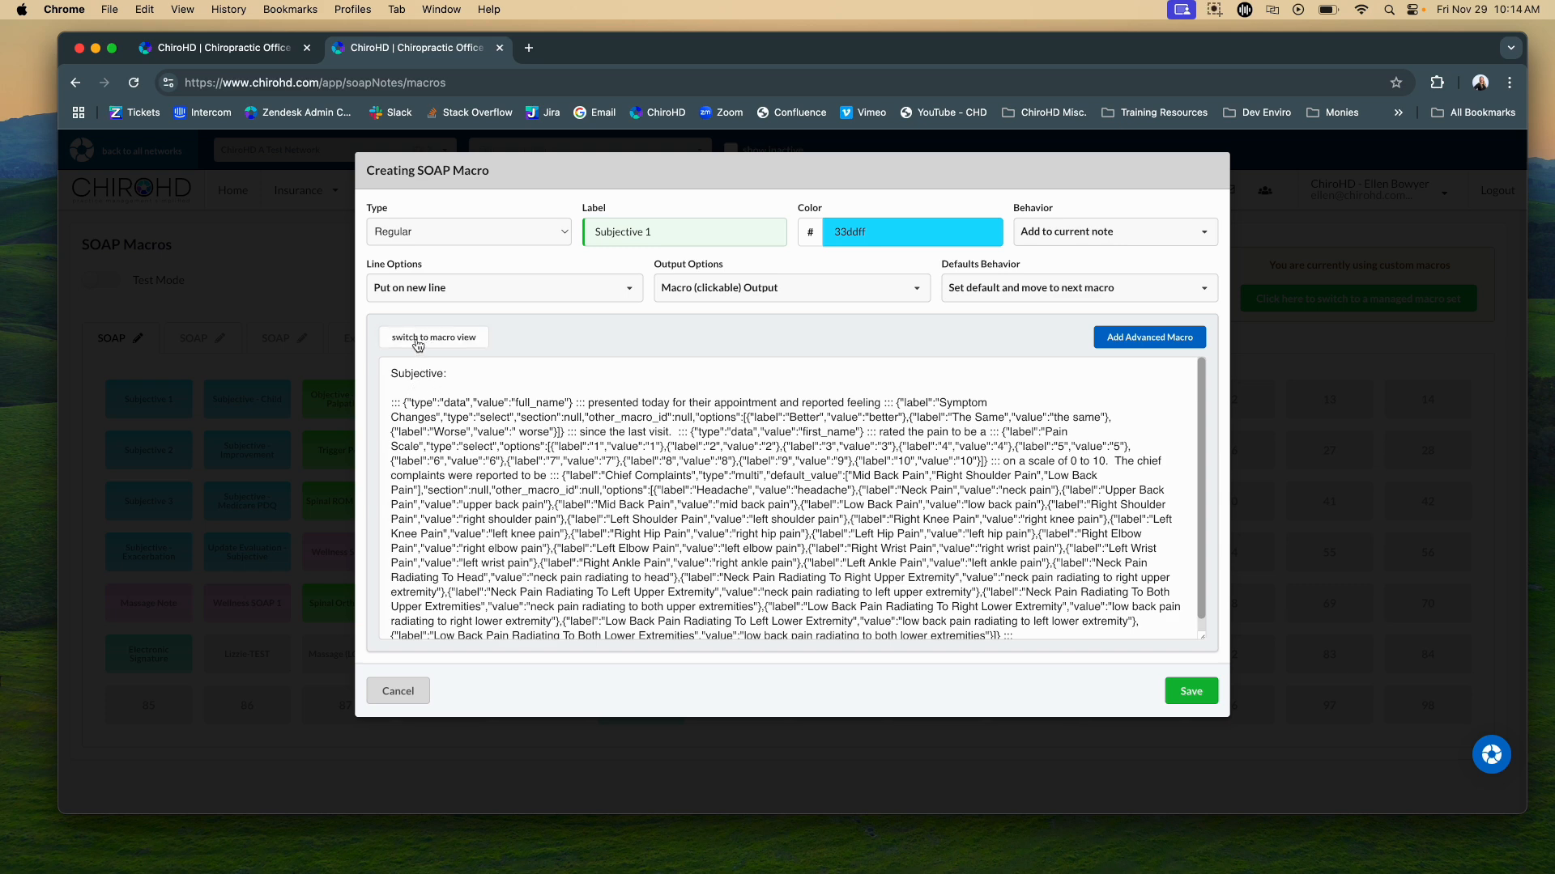
click(418, 340)
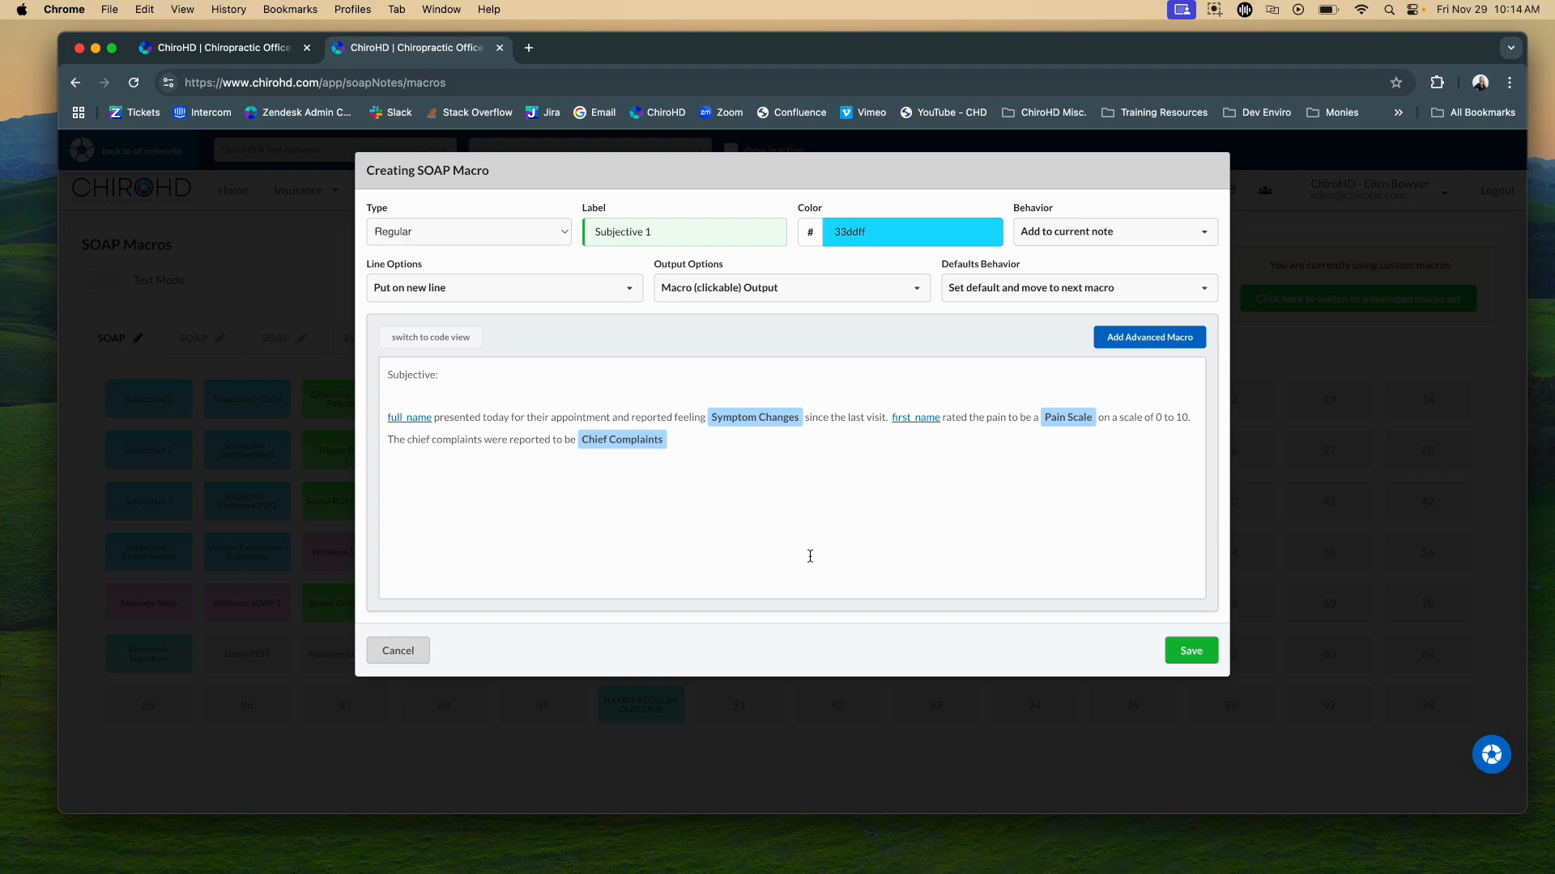
click(1191, 651)
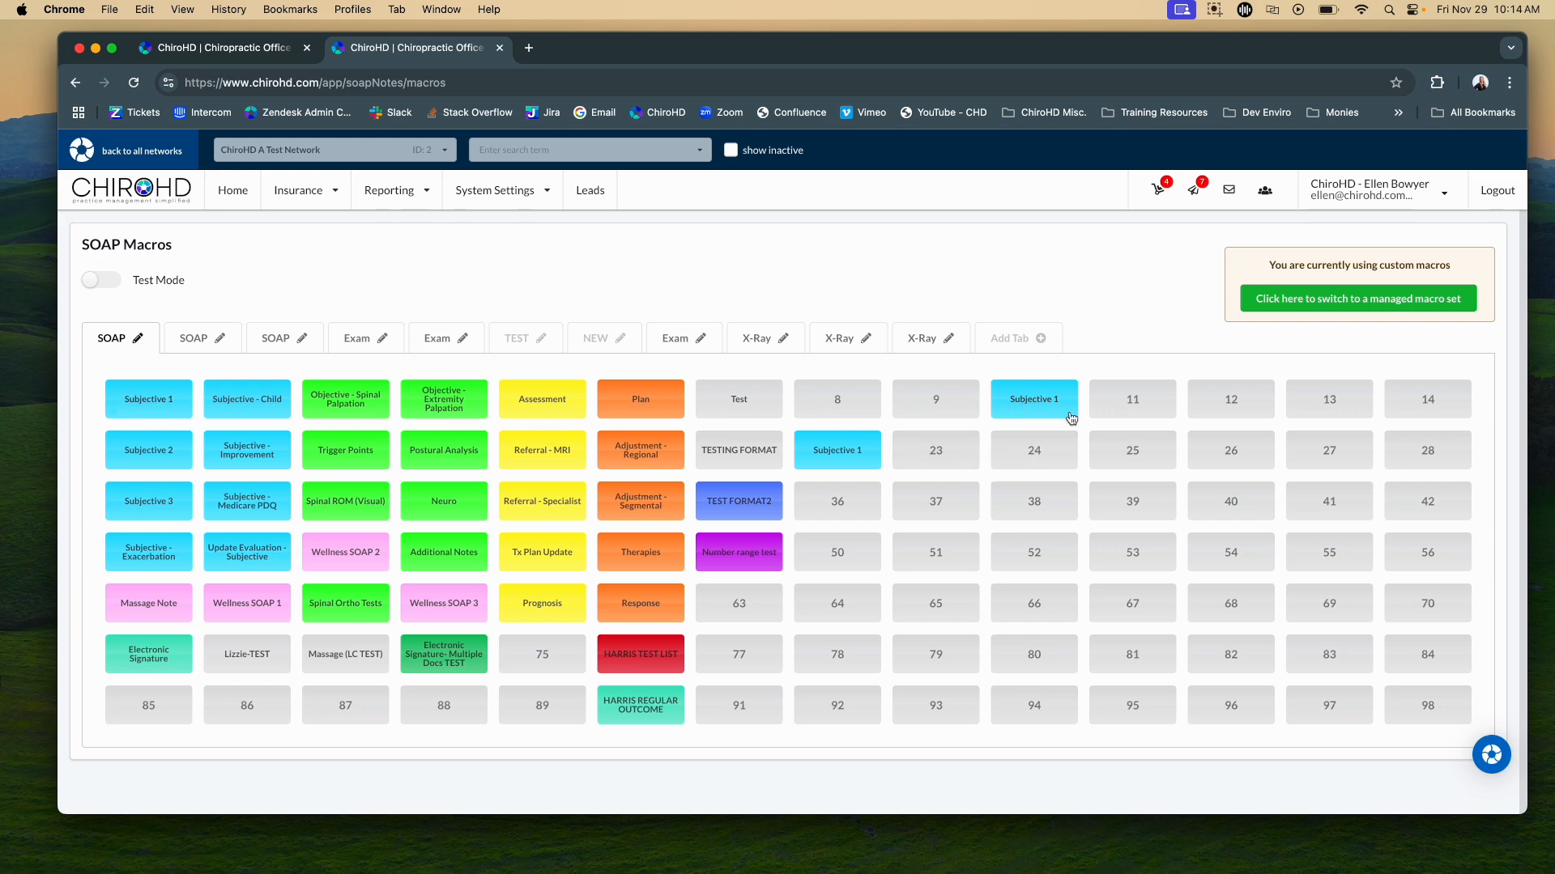
Step: Open the original Subjective 1 macro to compare its content, and close it without saving
click(111, 400)
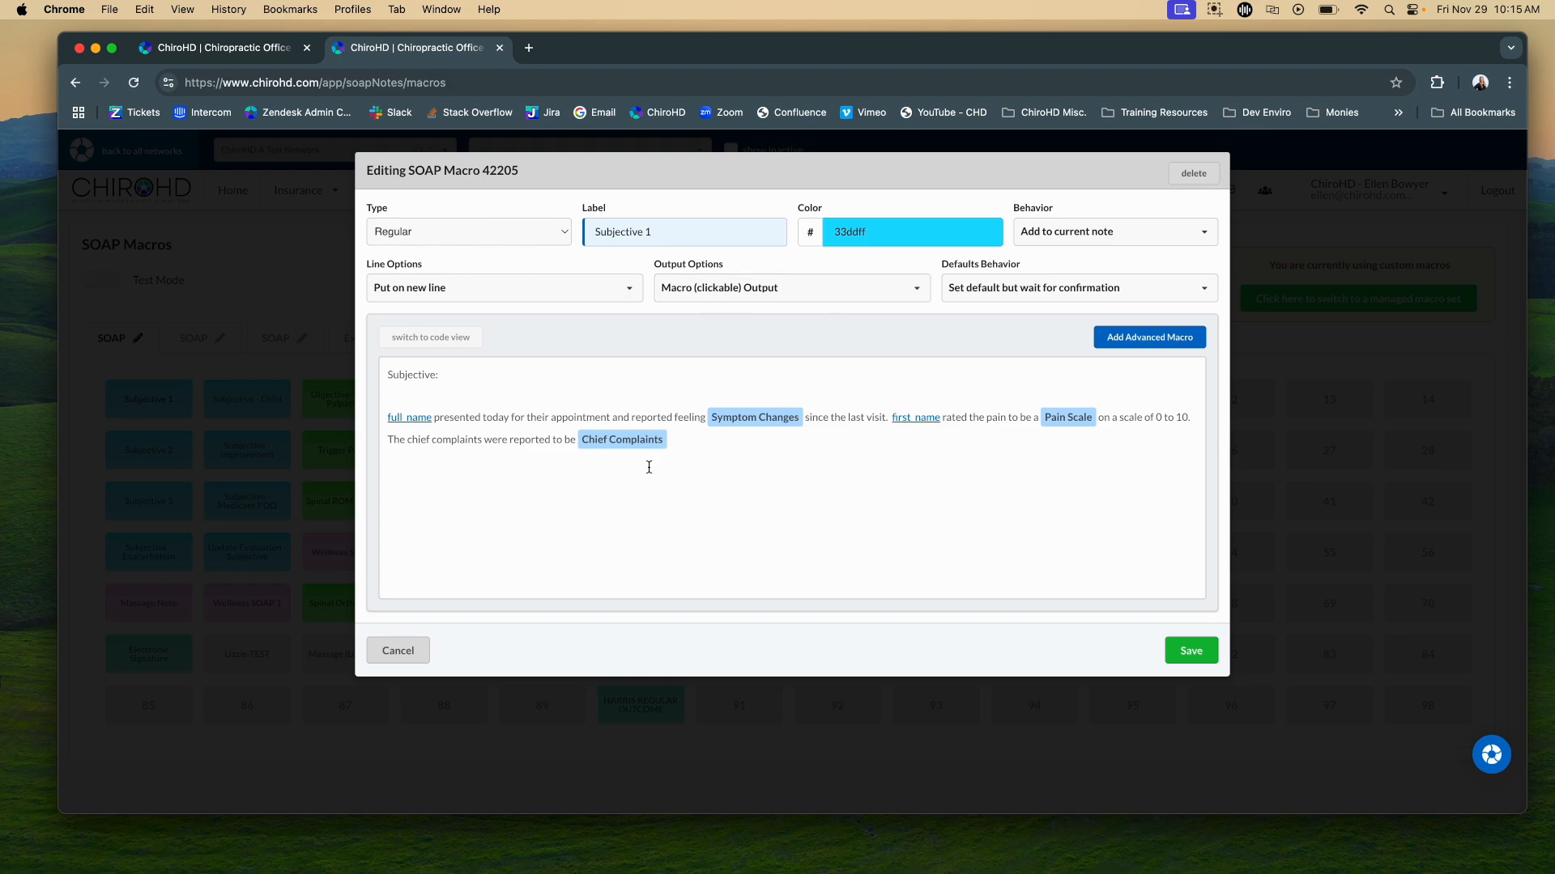
click(398, 651)
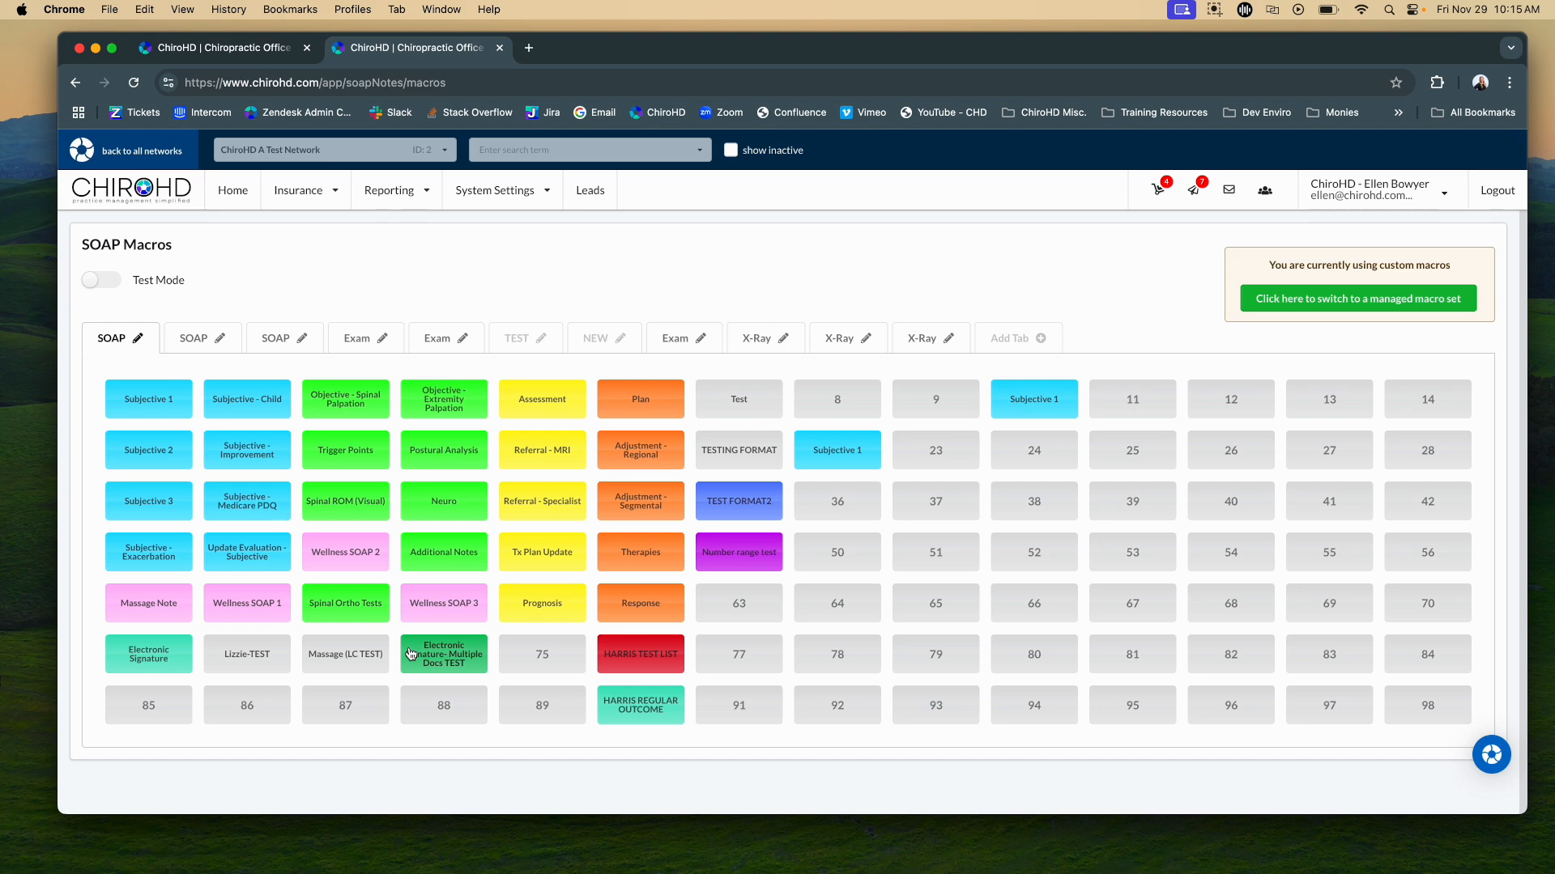
Step: Open the Neuro macro in the first browser tab and start a List-type macro in empty slot 24 in the second tab
click(465, 514)
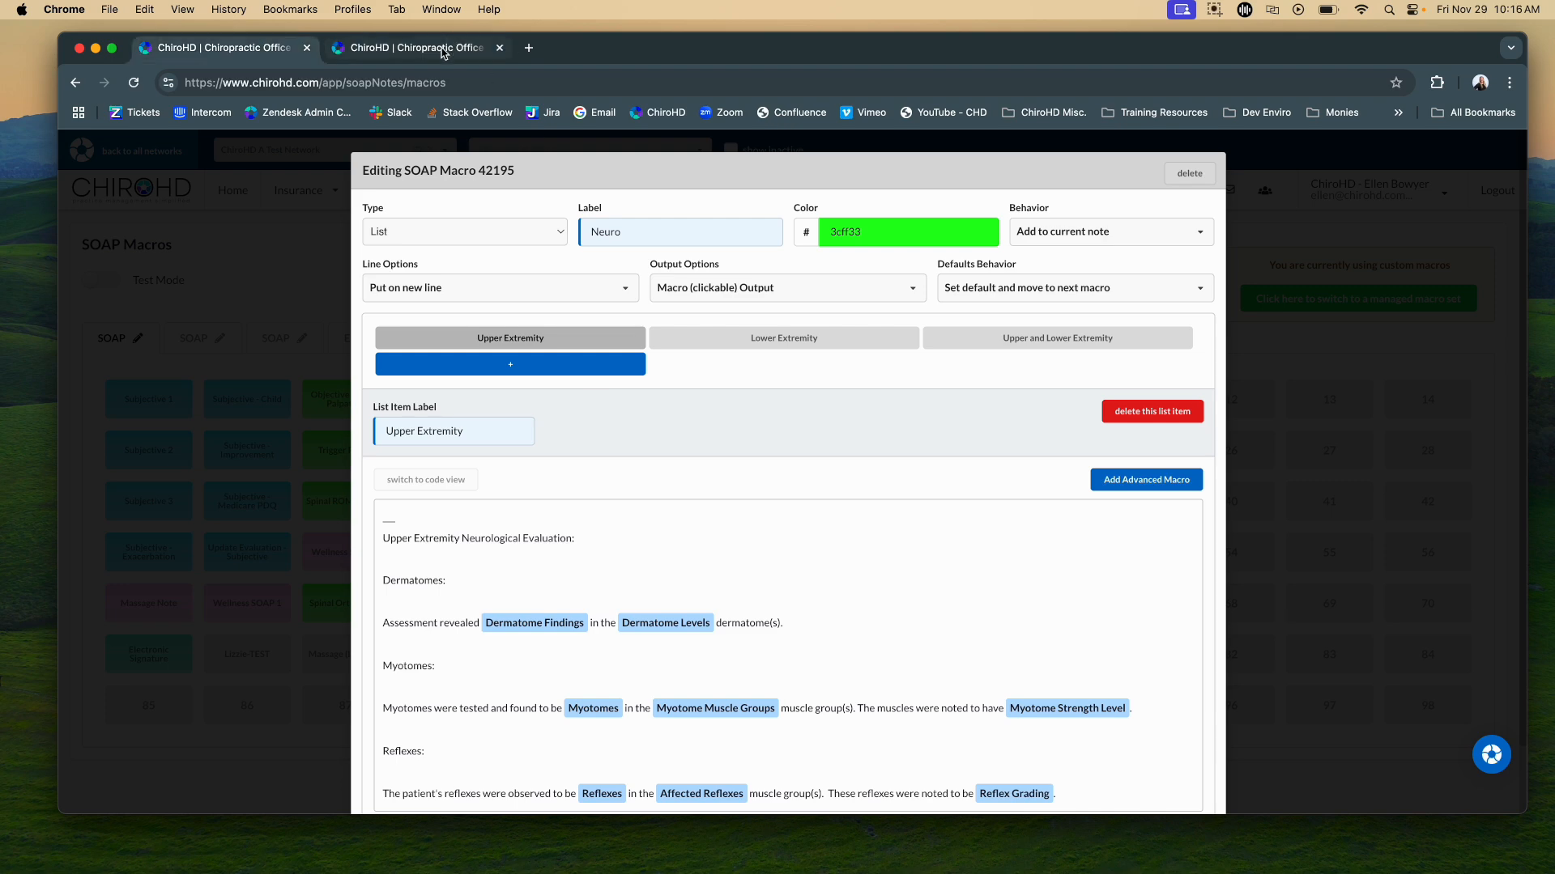
click(441, 48)
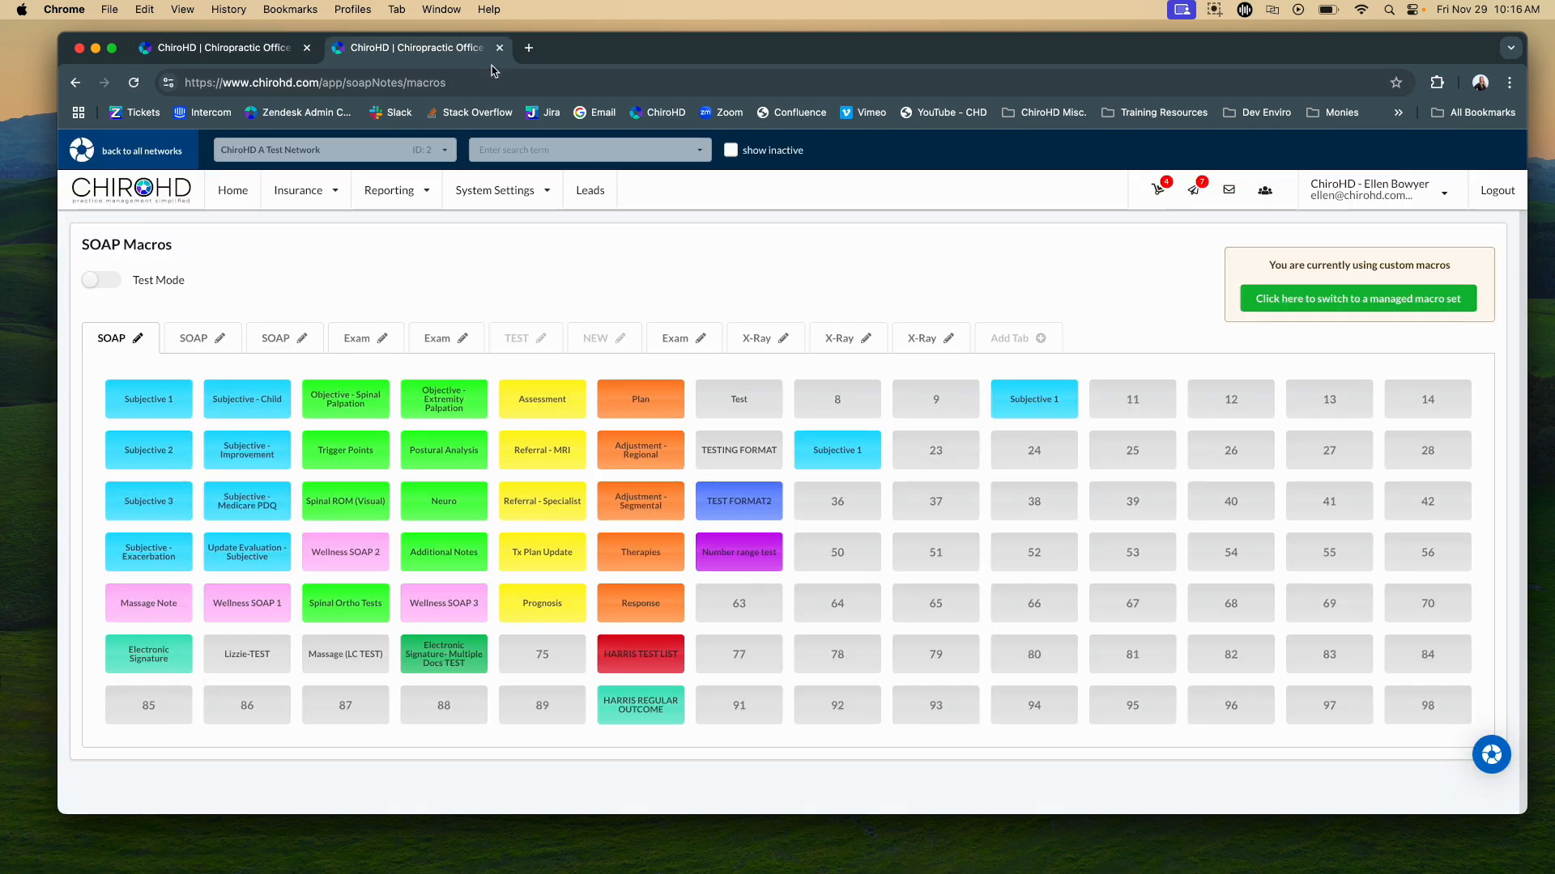
click(1037, 459)
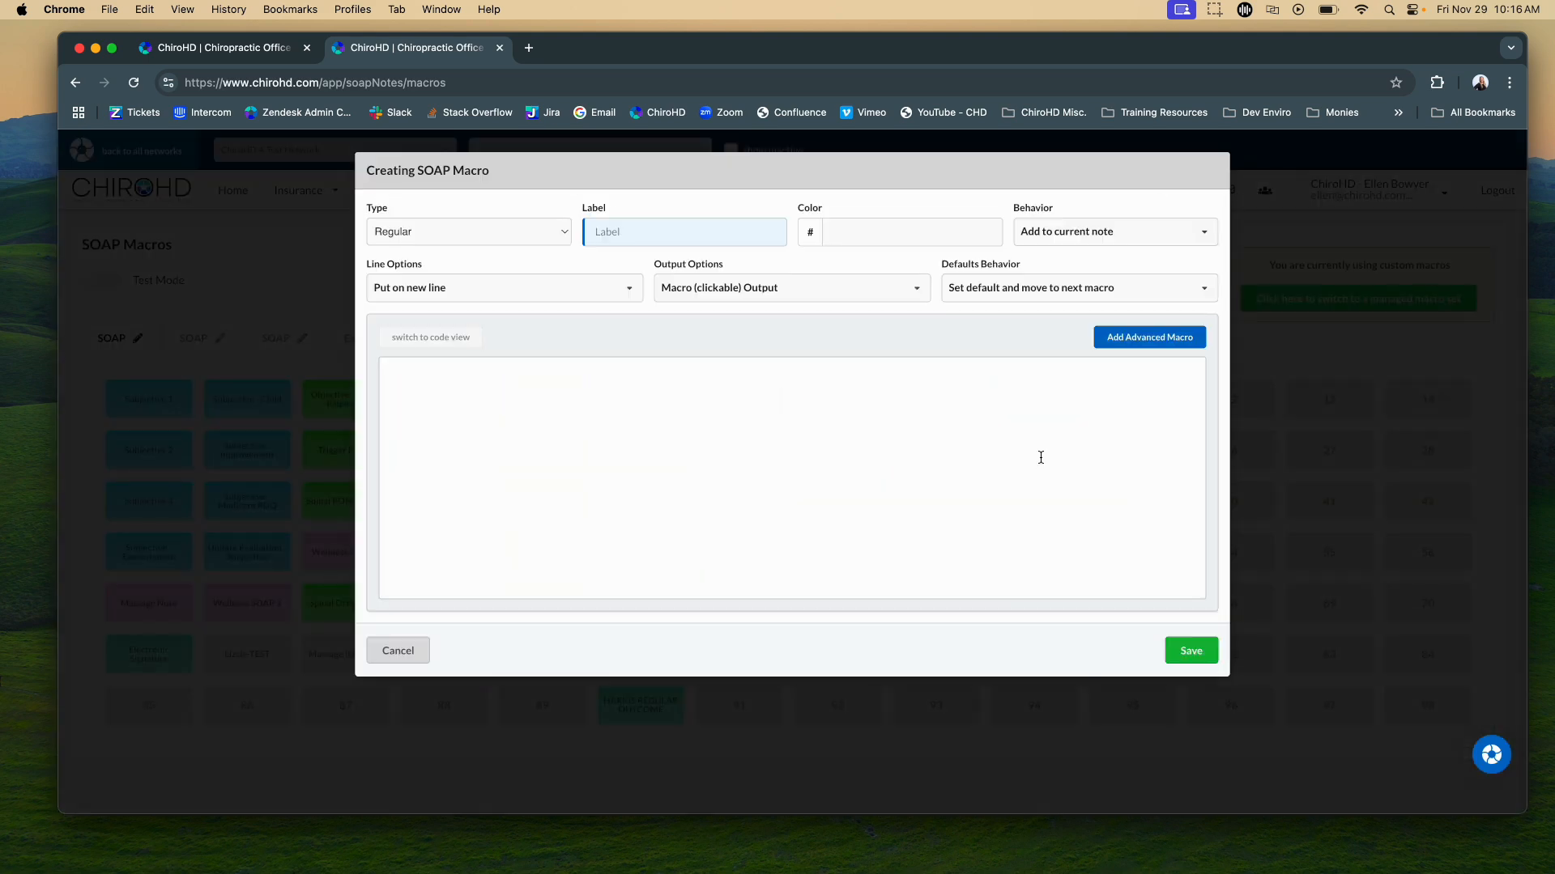
click(382, 237)
click(398, 252)
Step: Copy the label "Neuro" from the original macro into the new list macro
click(243, 54)
double_click(668, 226)
key(ctrl+Tab)
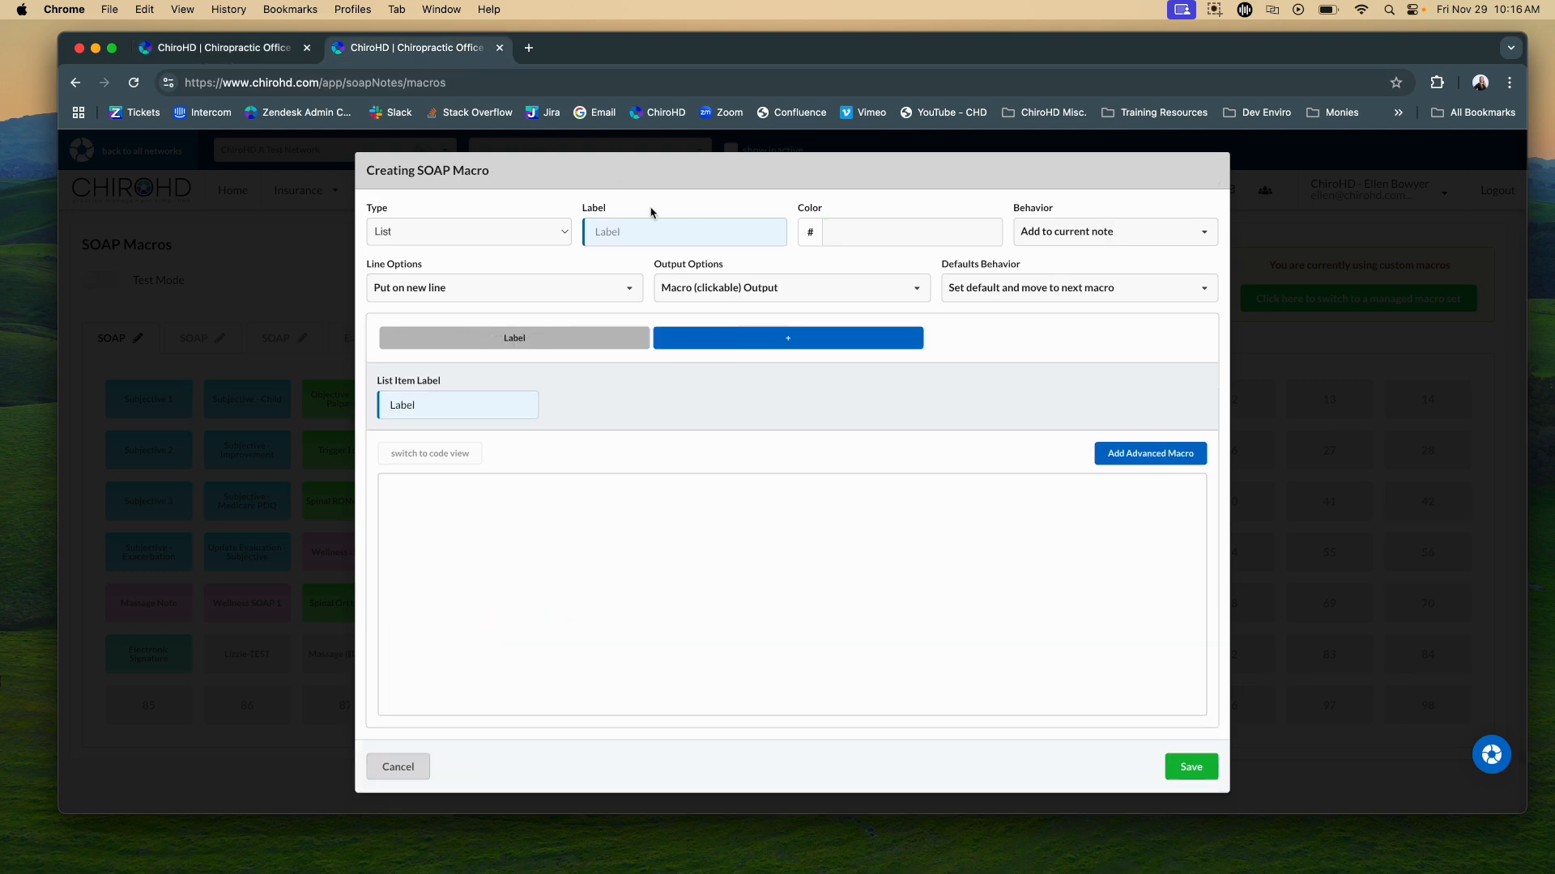
key(super+v)
Step: Copy the color code 3cff33 from the original Neuro macro into the new list macro
key(ctrl+shift+Tab)
triple_click(860, 238)
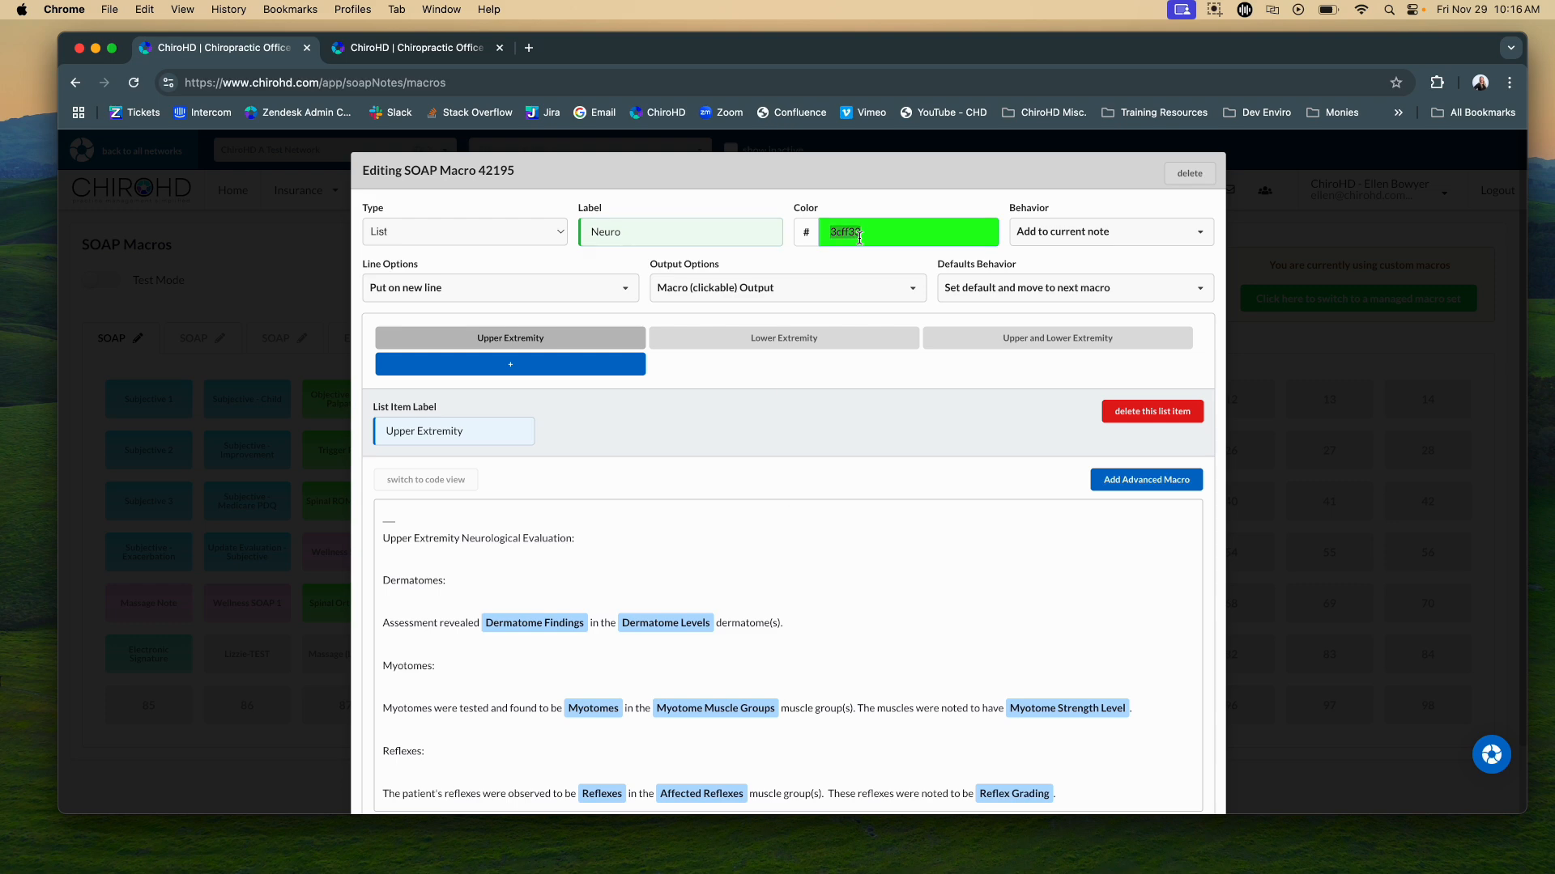
key(super+c)
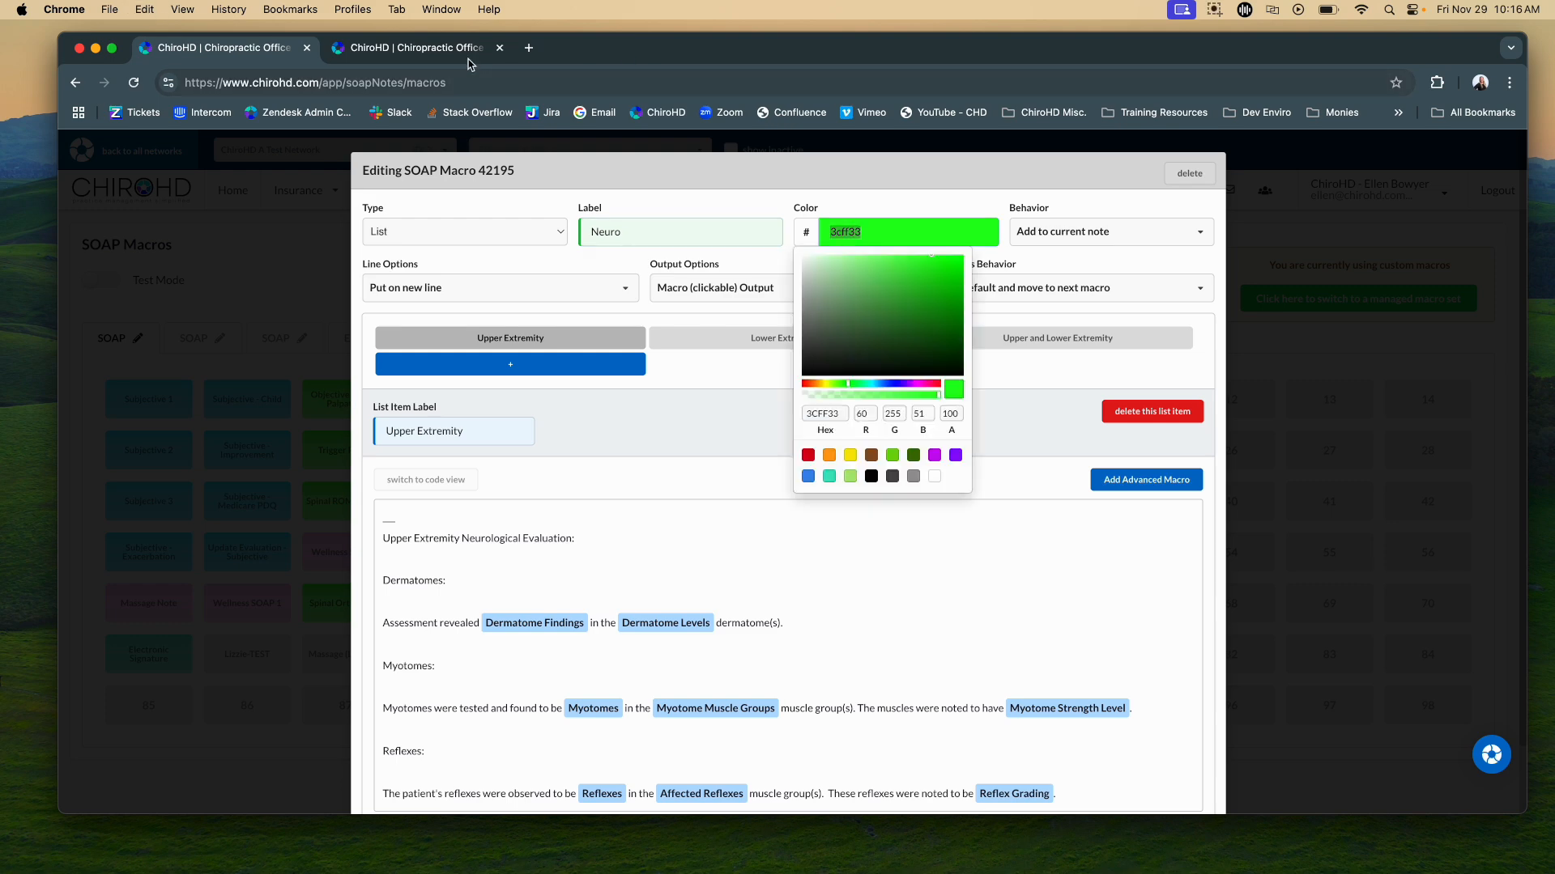
click(445, 50)
click(886, 225)
key(super+v)
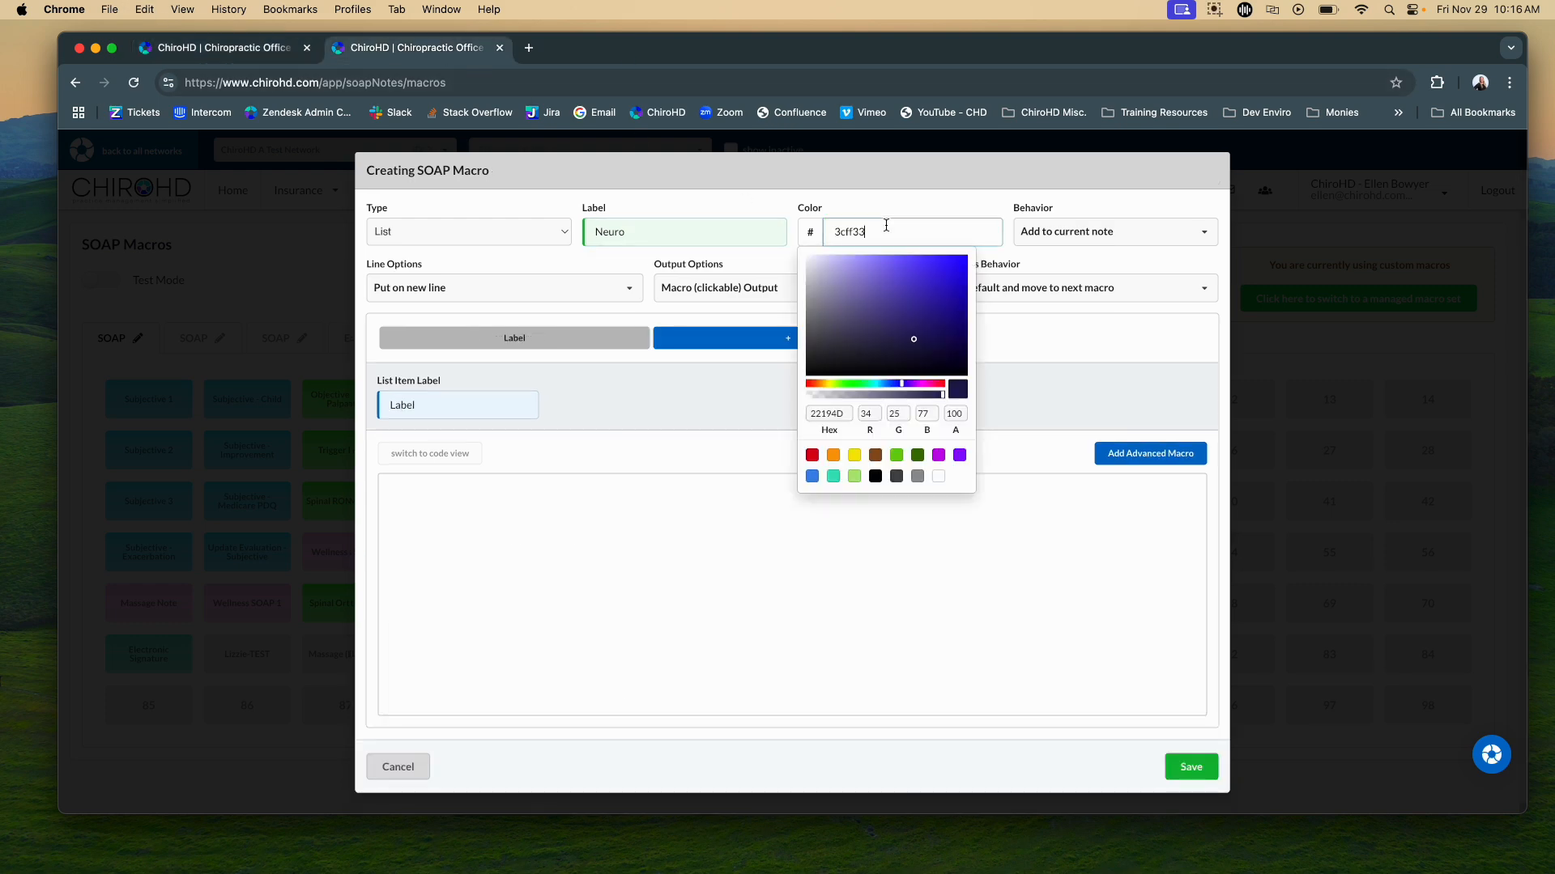
click(607, 468)
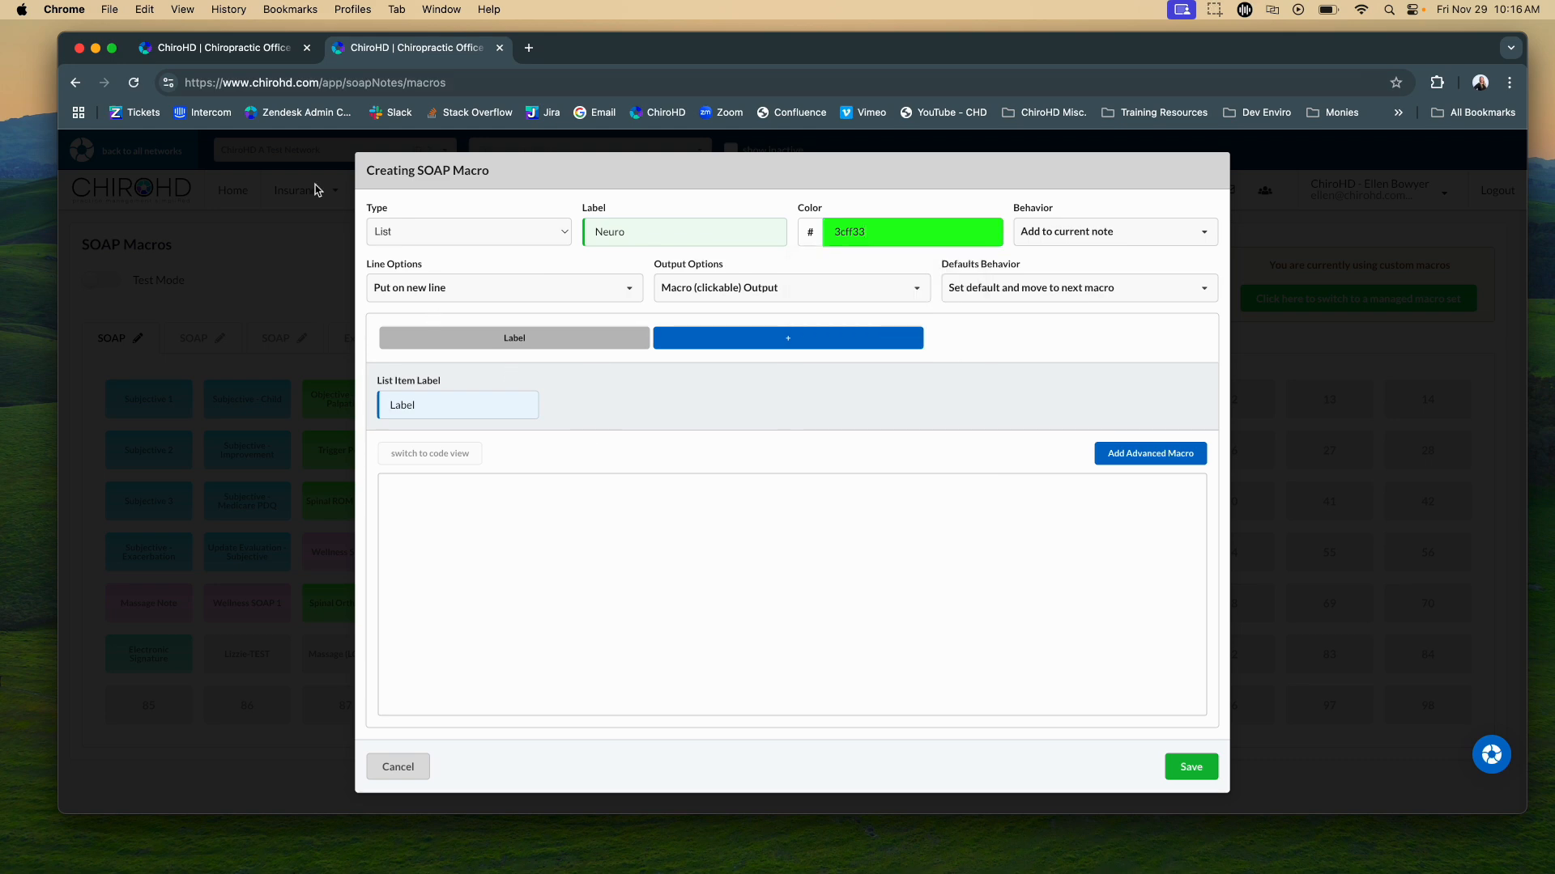
Step: Copy the list item label "Upper Extremity" from the original Neuro macro into the new macro's first list item
click(217, 48)
click(778, 439)
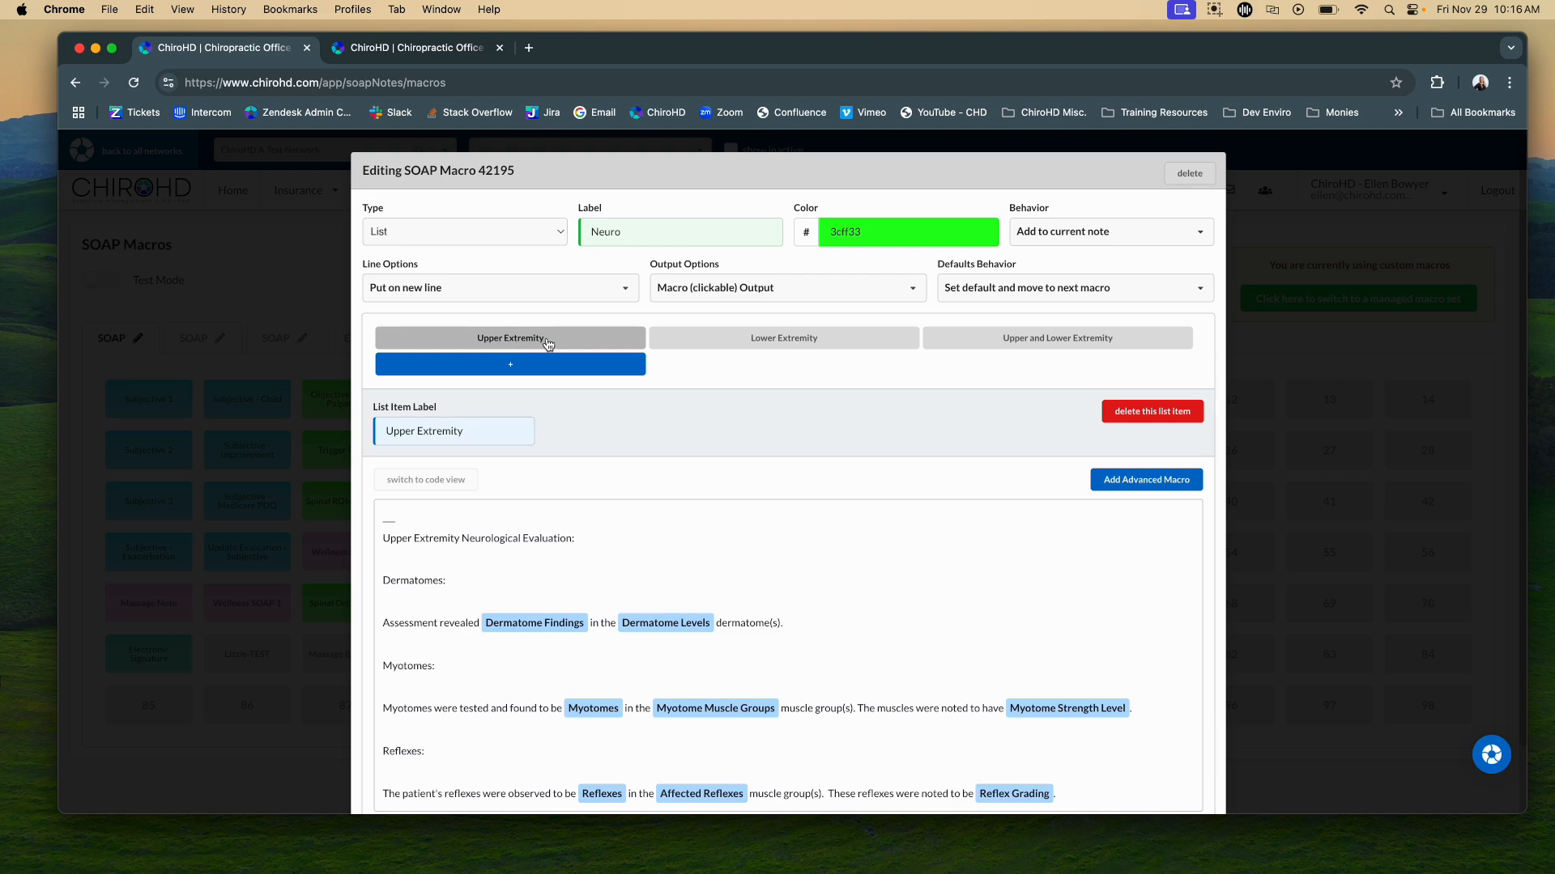
triple_click(482, 428)
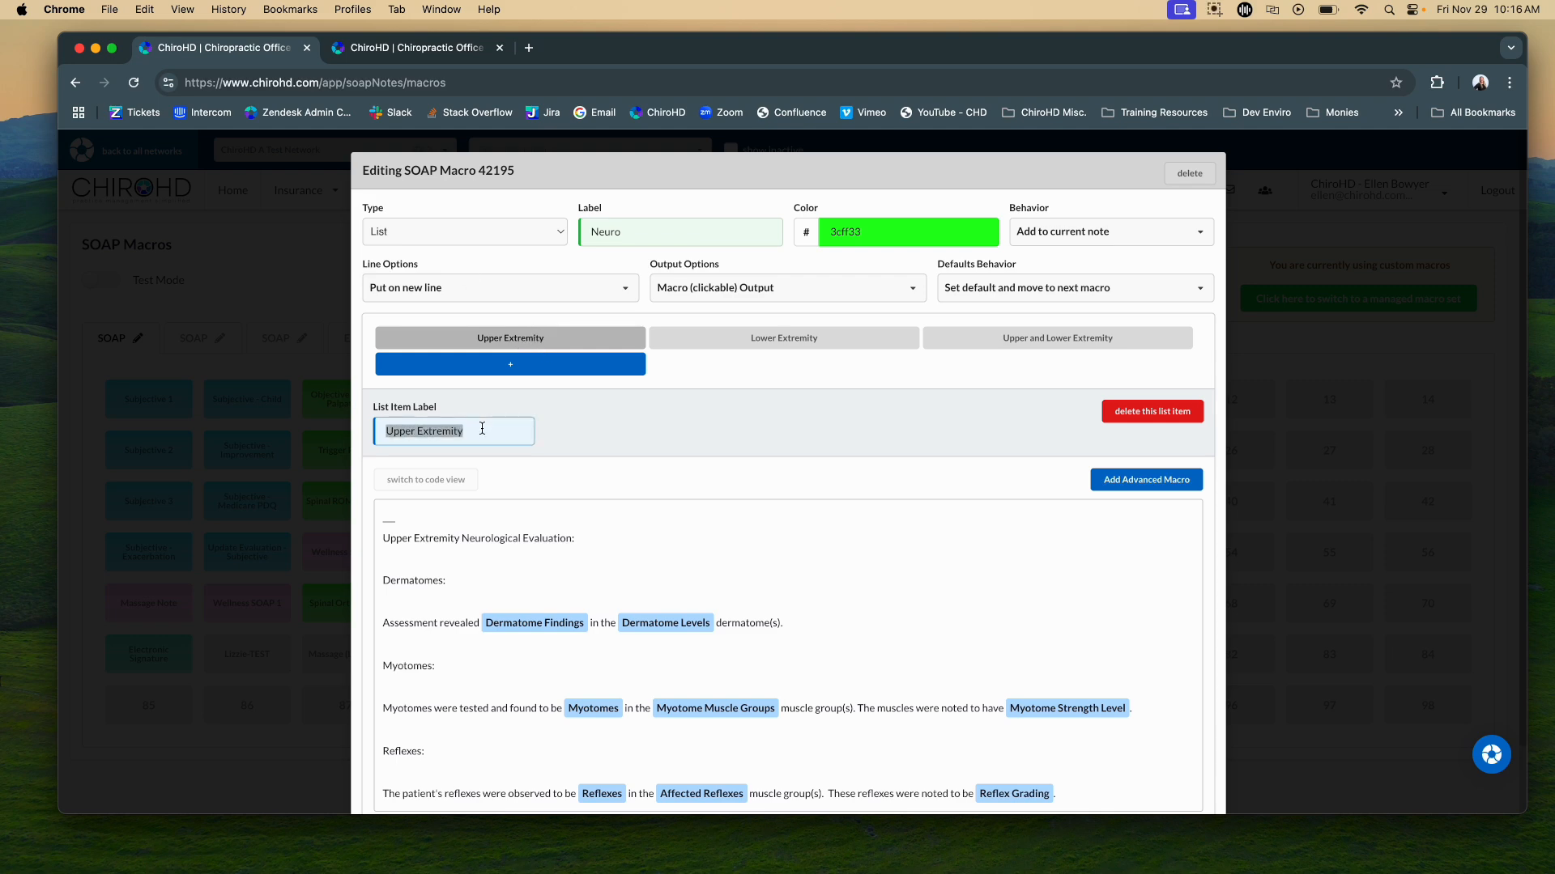
click(340, 51)
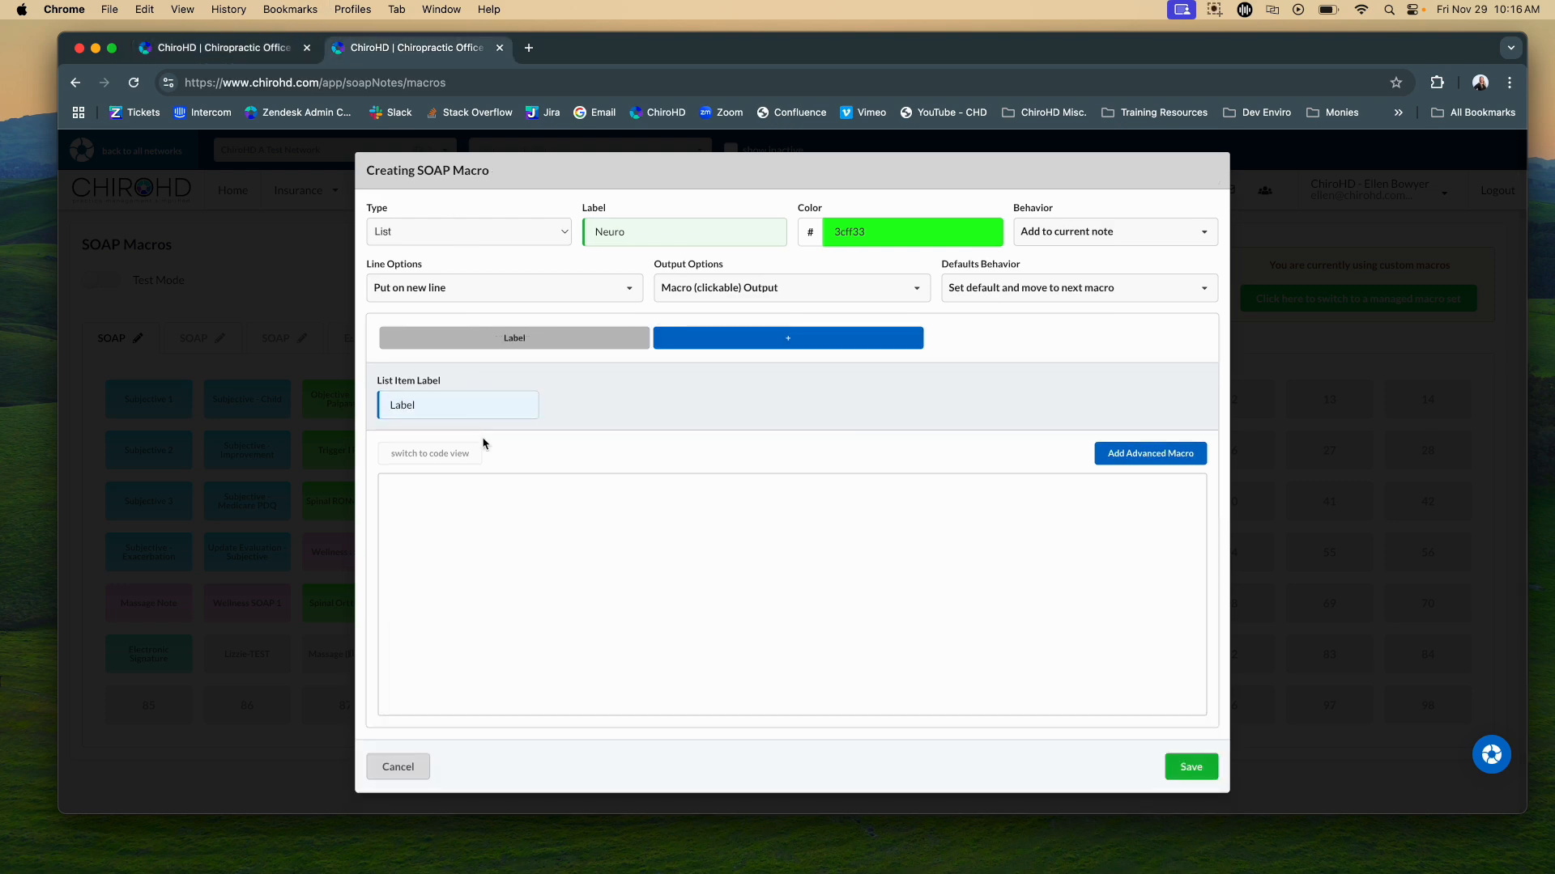
triple_click(476, 407)
key(super+v)
Step: Copy the Upper Extremity item's code from the original Neuro macro into the new list item and render it in macro view
click(183, 55)
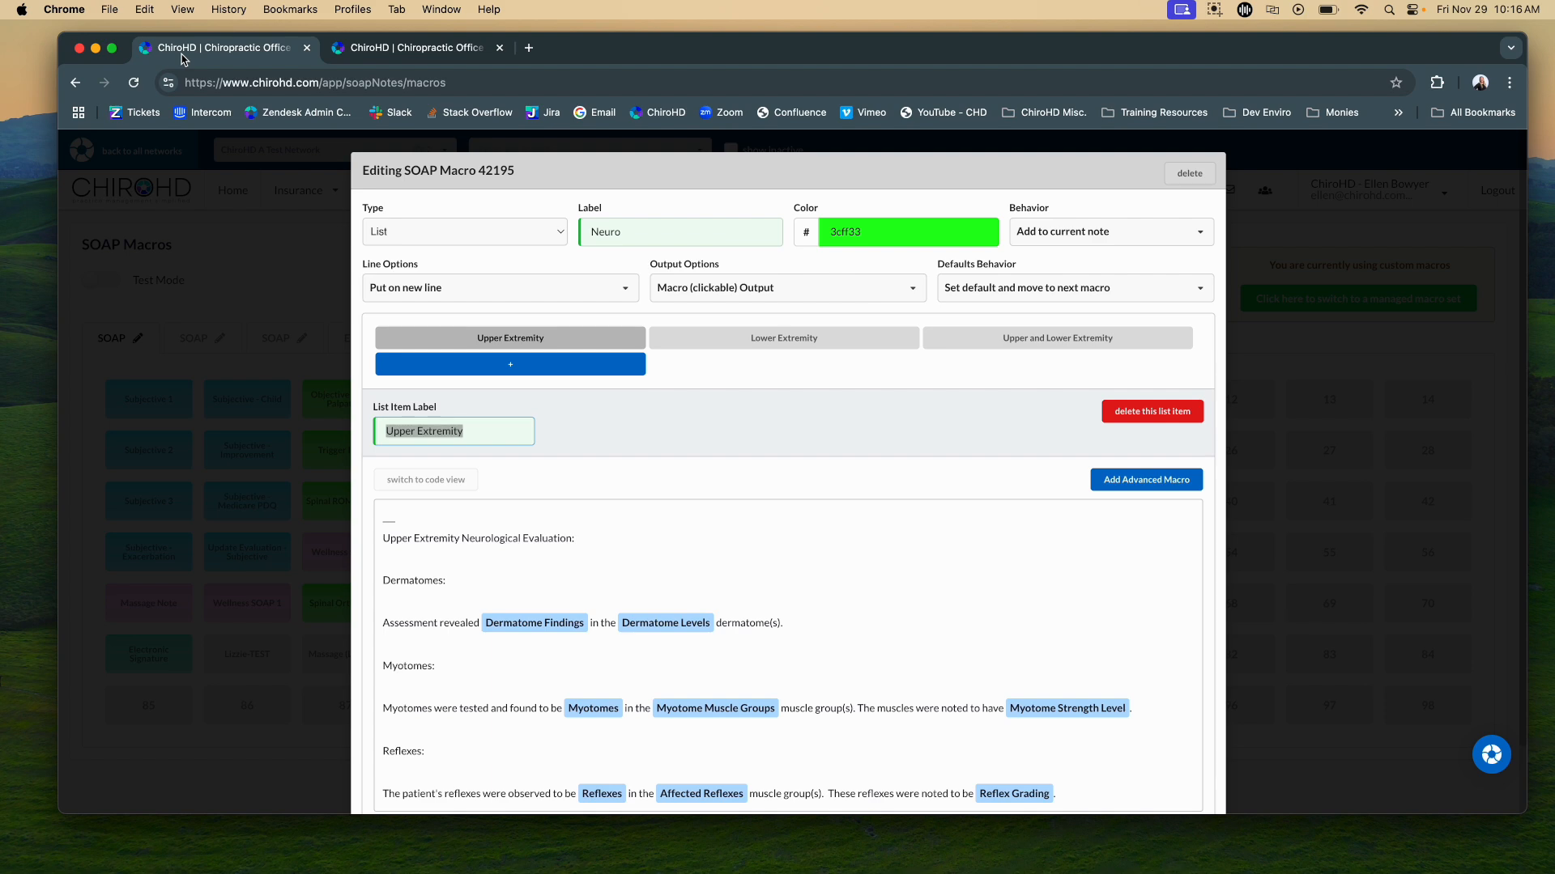
click(468, 486)
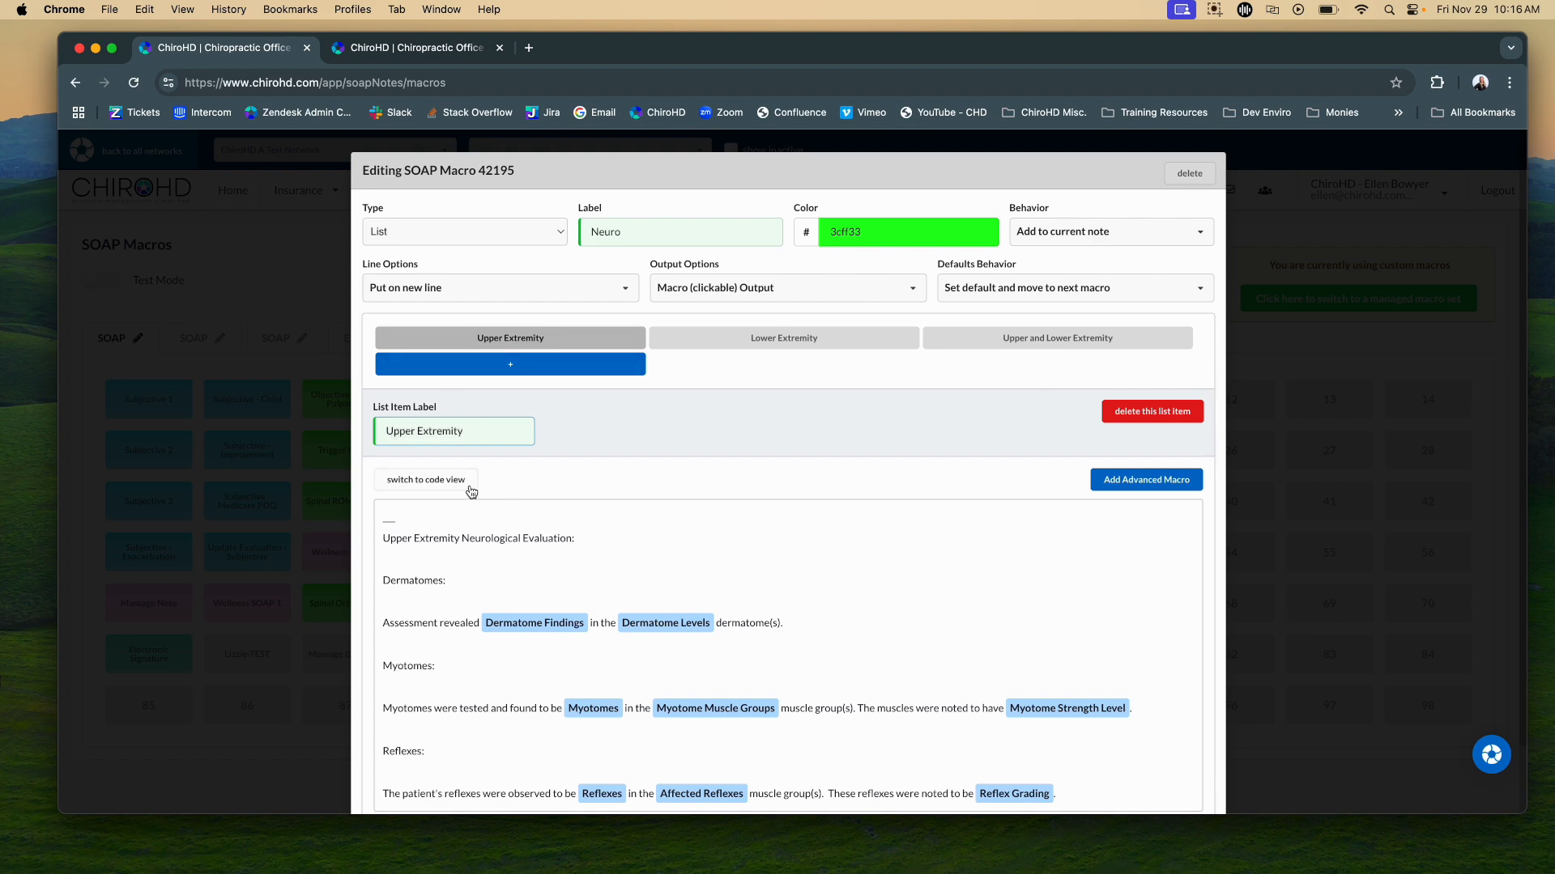
click(538, 542)
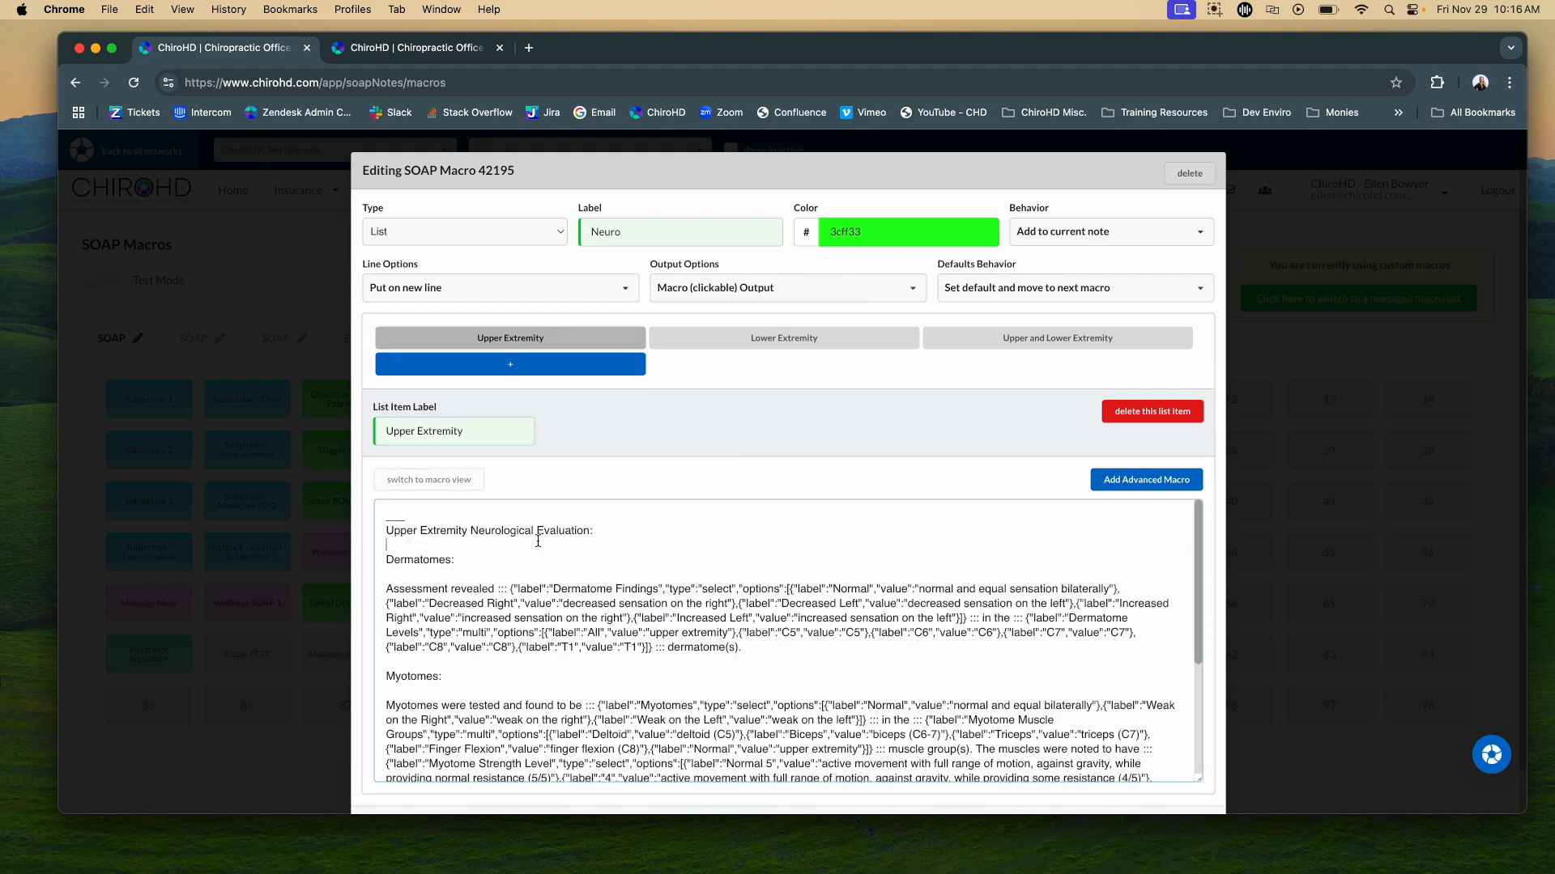
key(super+a)
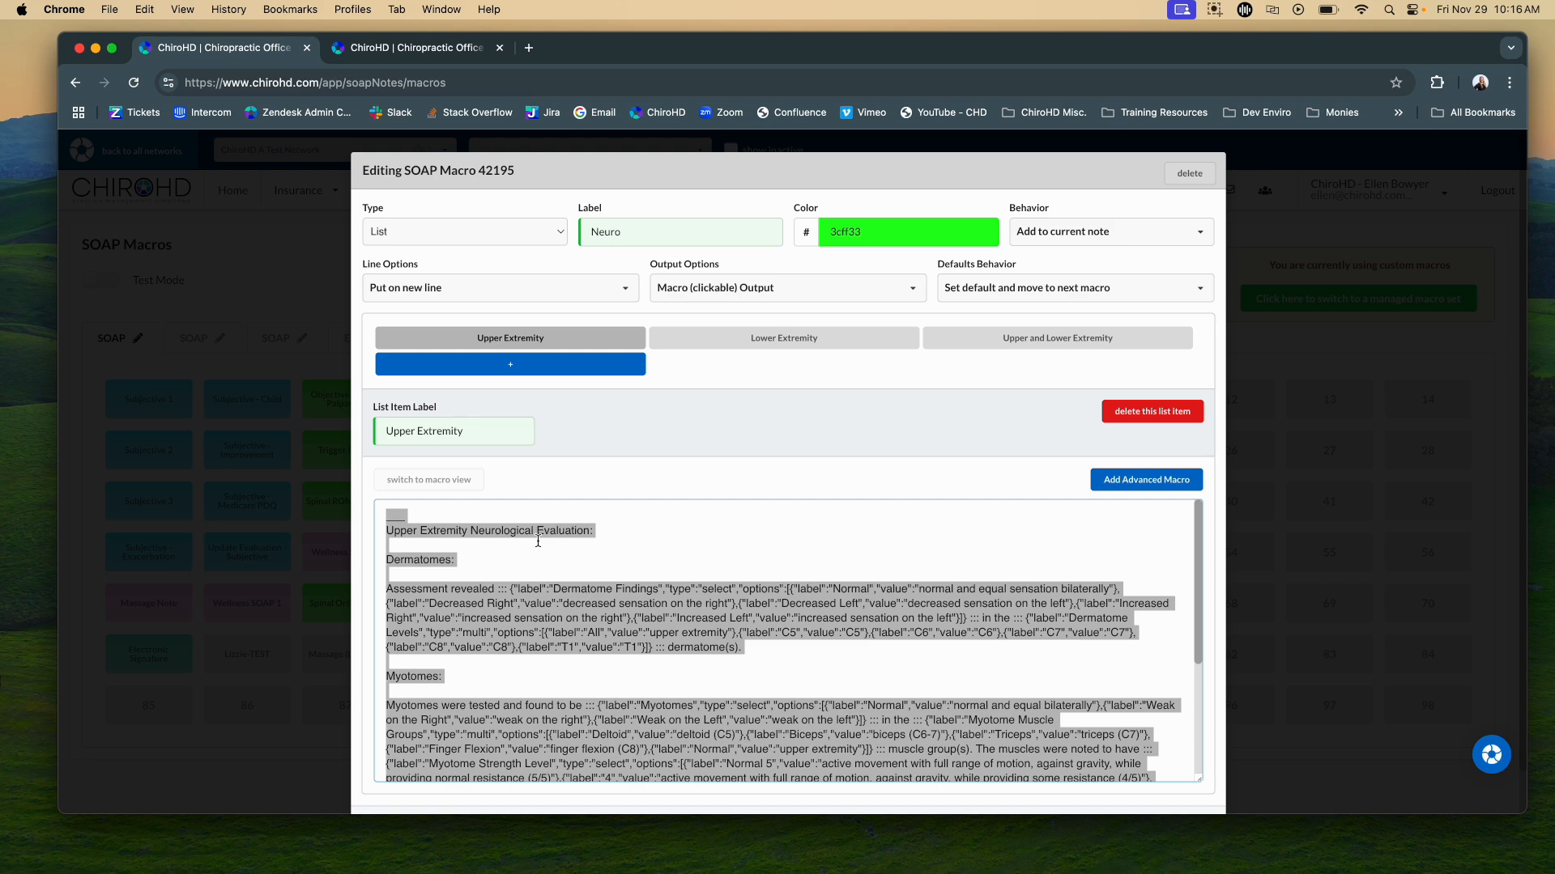
key(super+c)
click(473, 55)
click(554, 606)
key(super+v)
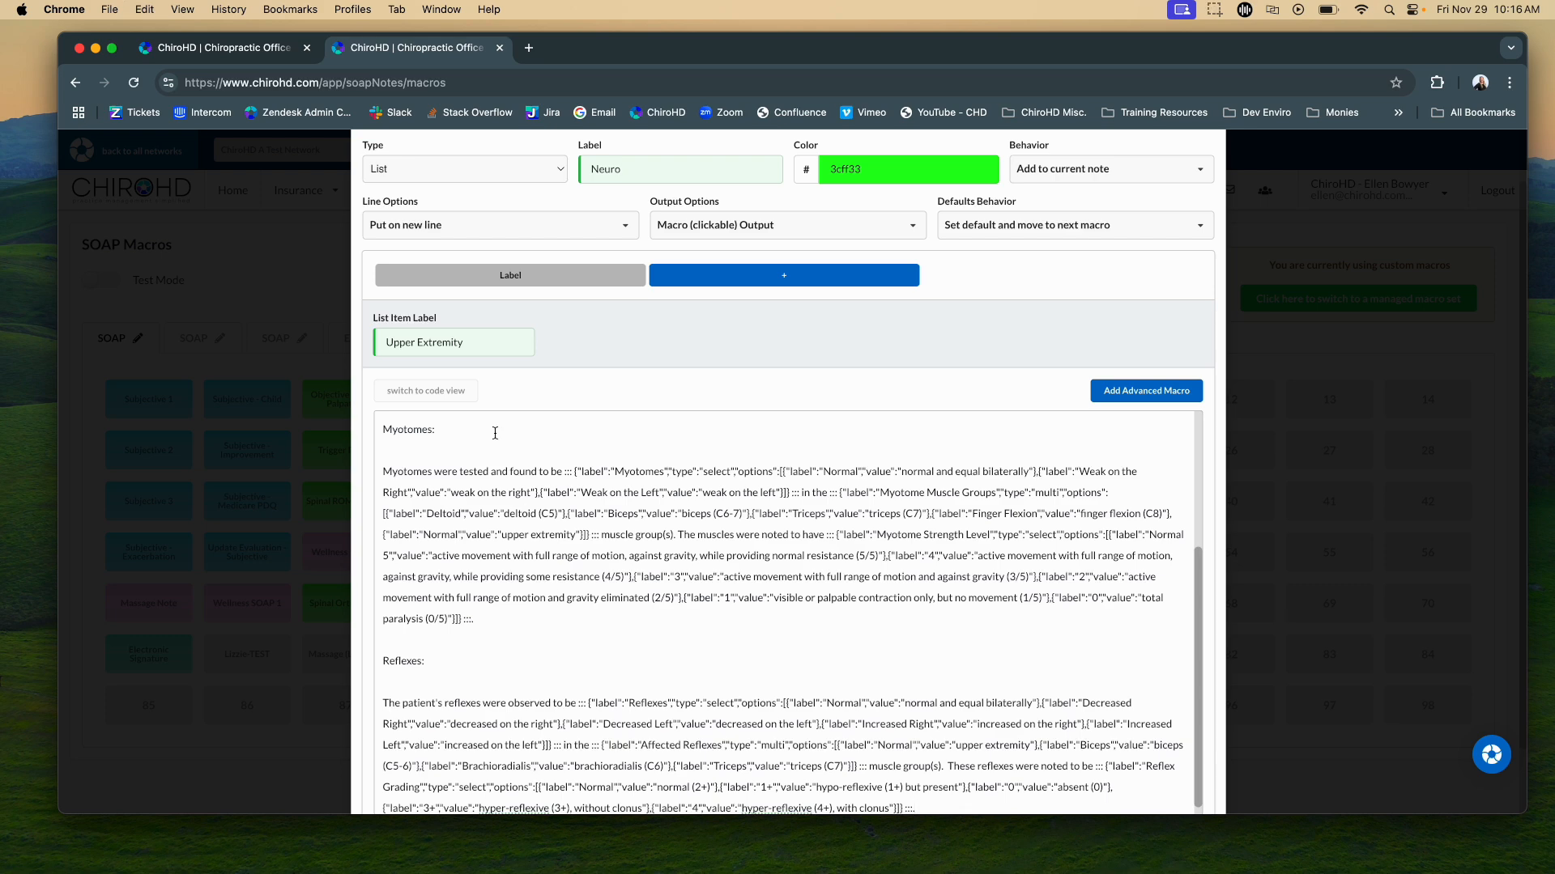
click(446, 392)
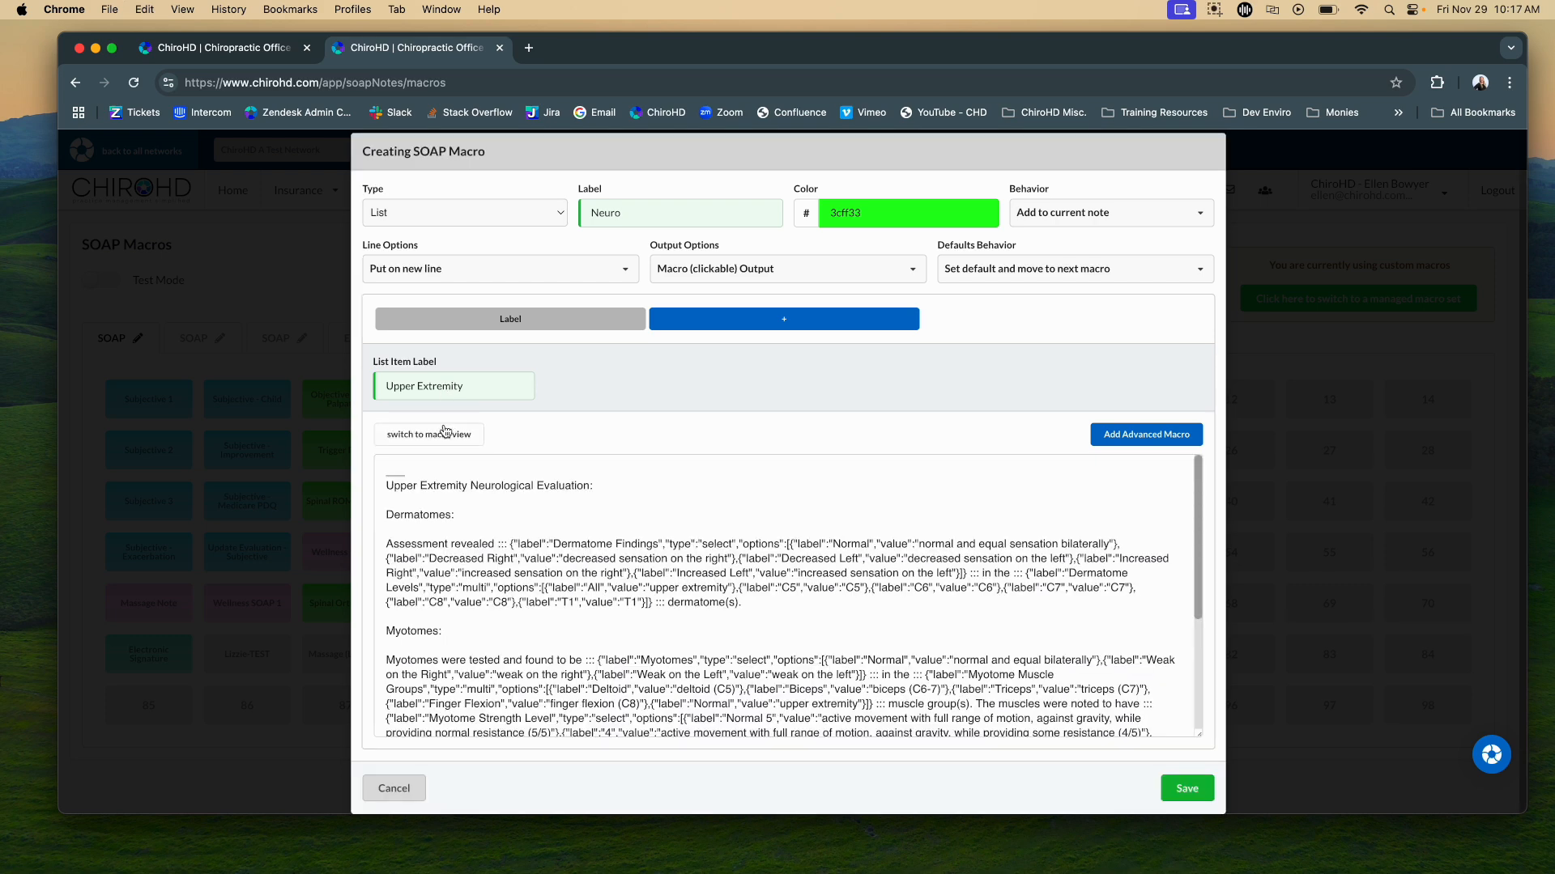
click(445, 432)
scroll(581, 451, up, 1)
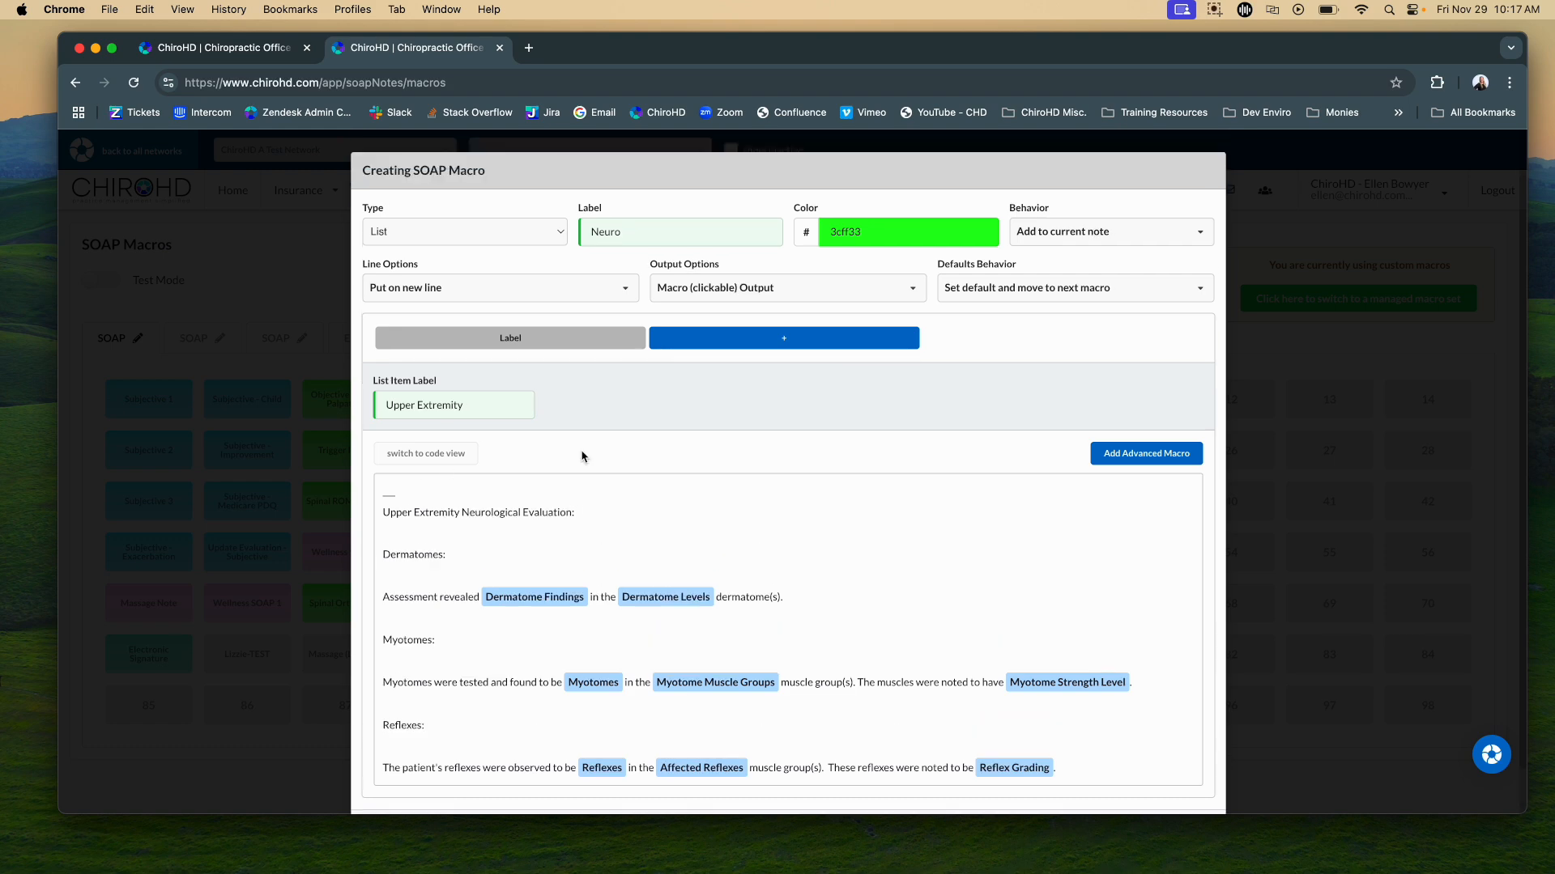
Step: Add a second list item to the new macro and copy the original's label "Lower Extremity" into it
click(258, 47)
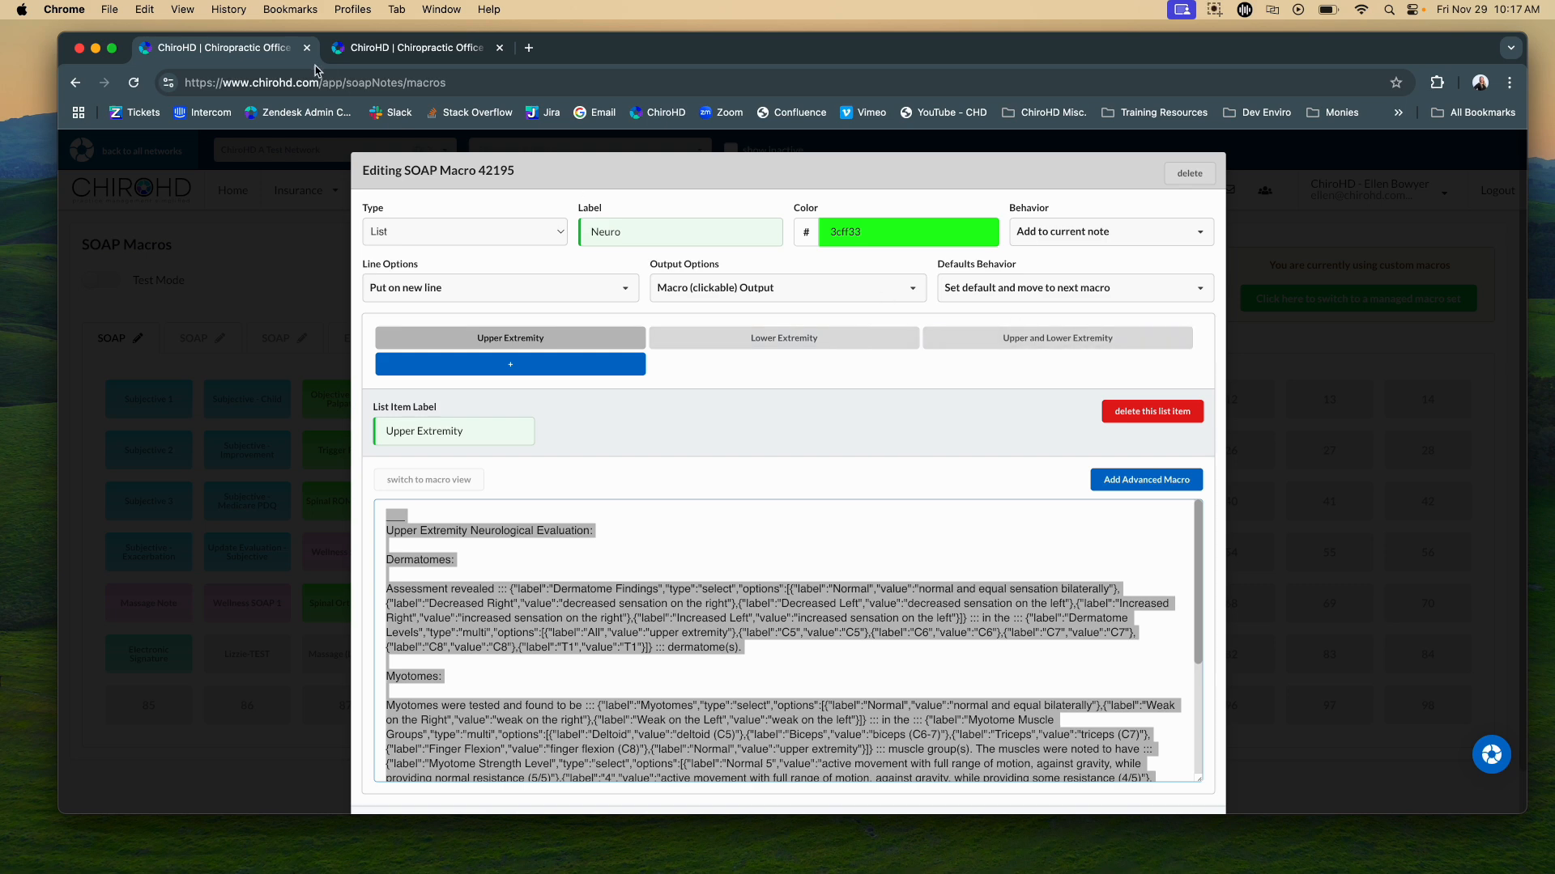
click(379, 49)
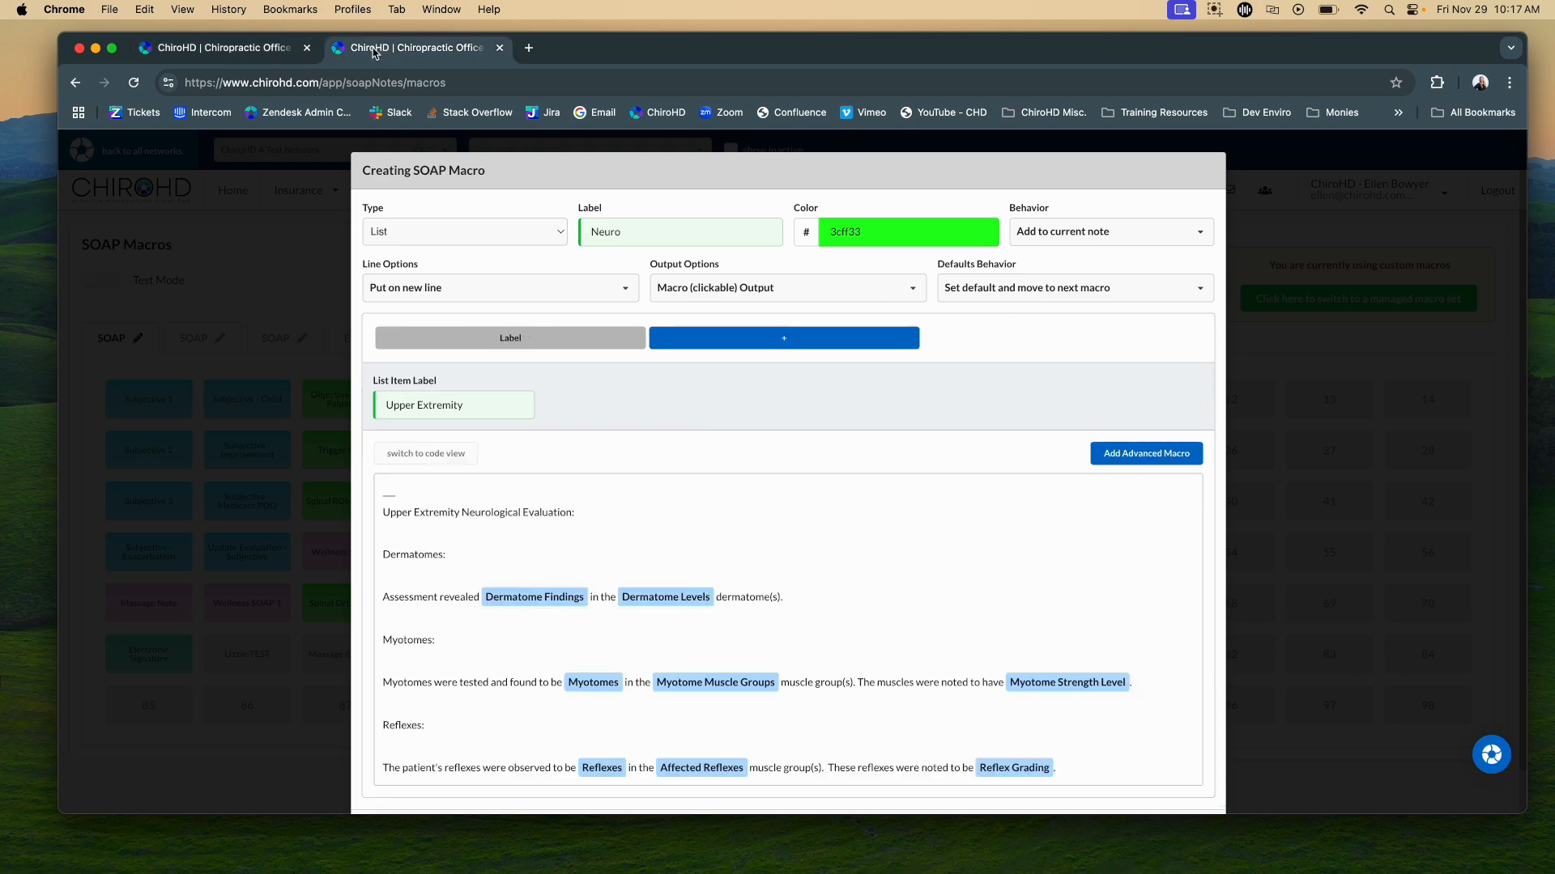
click(785, 338)
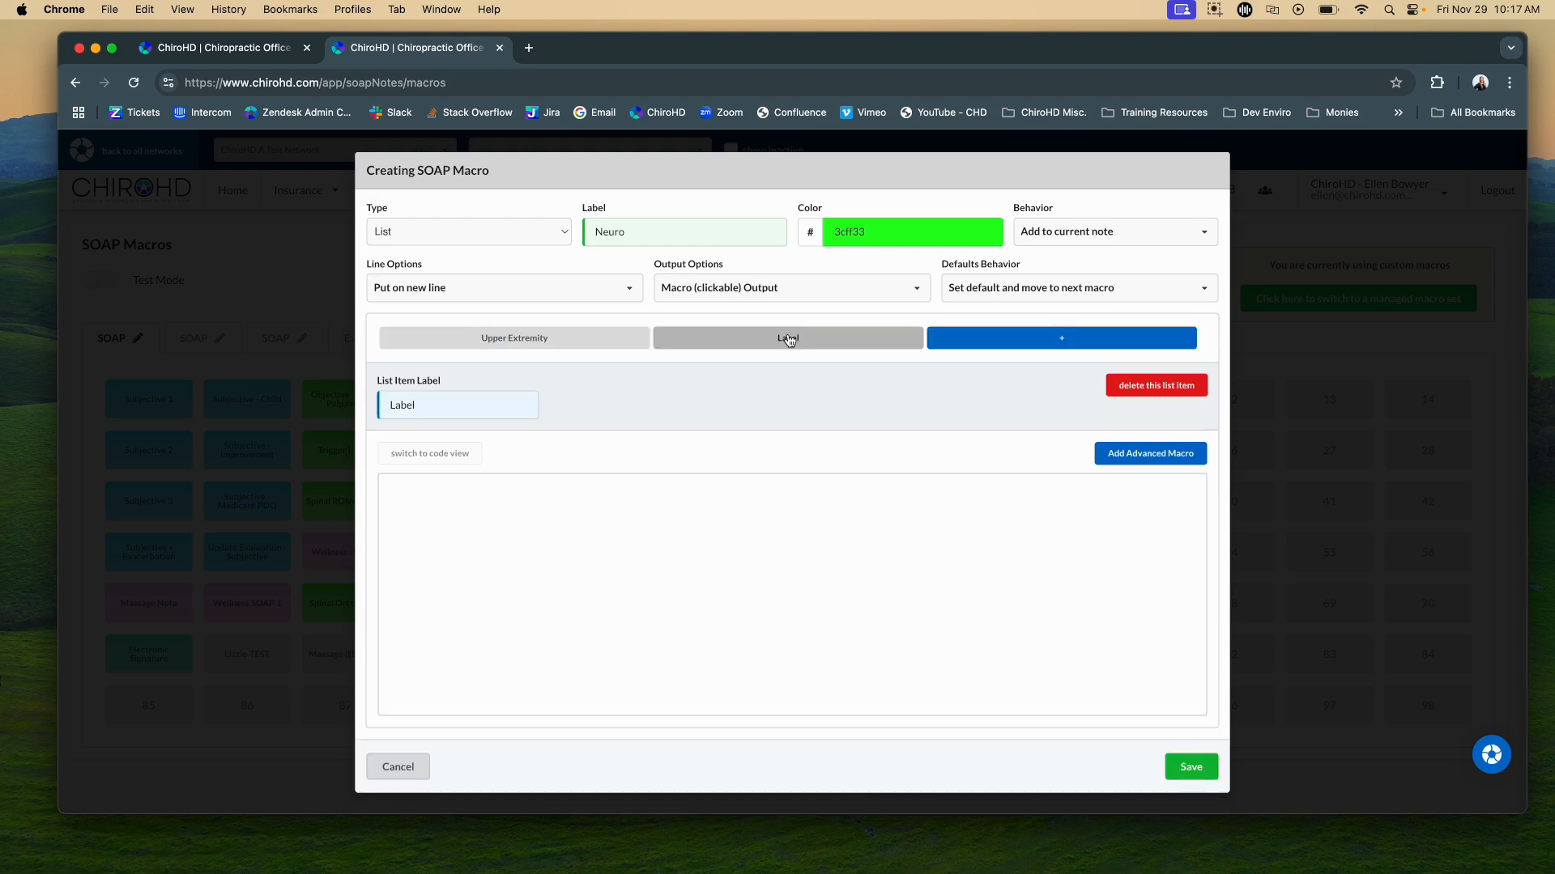
click(261, 50)
click(726, 339)
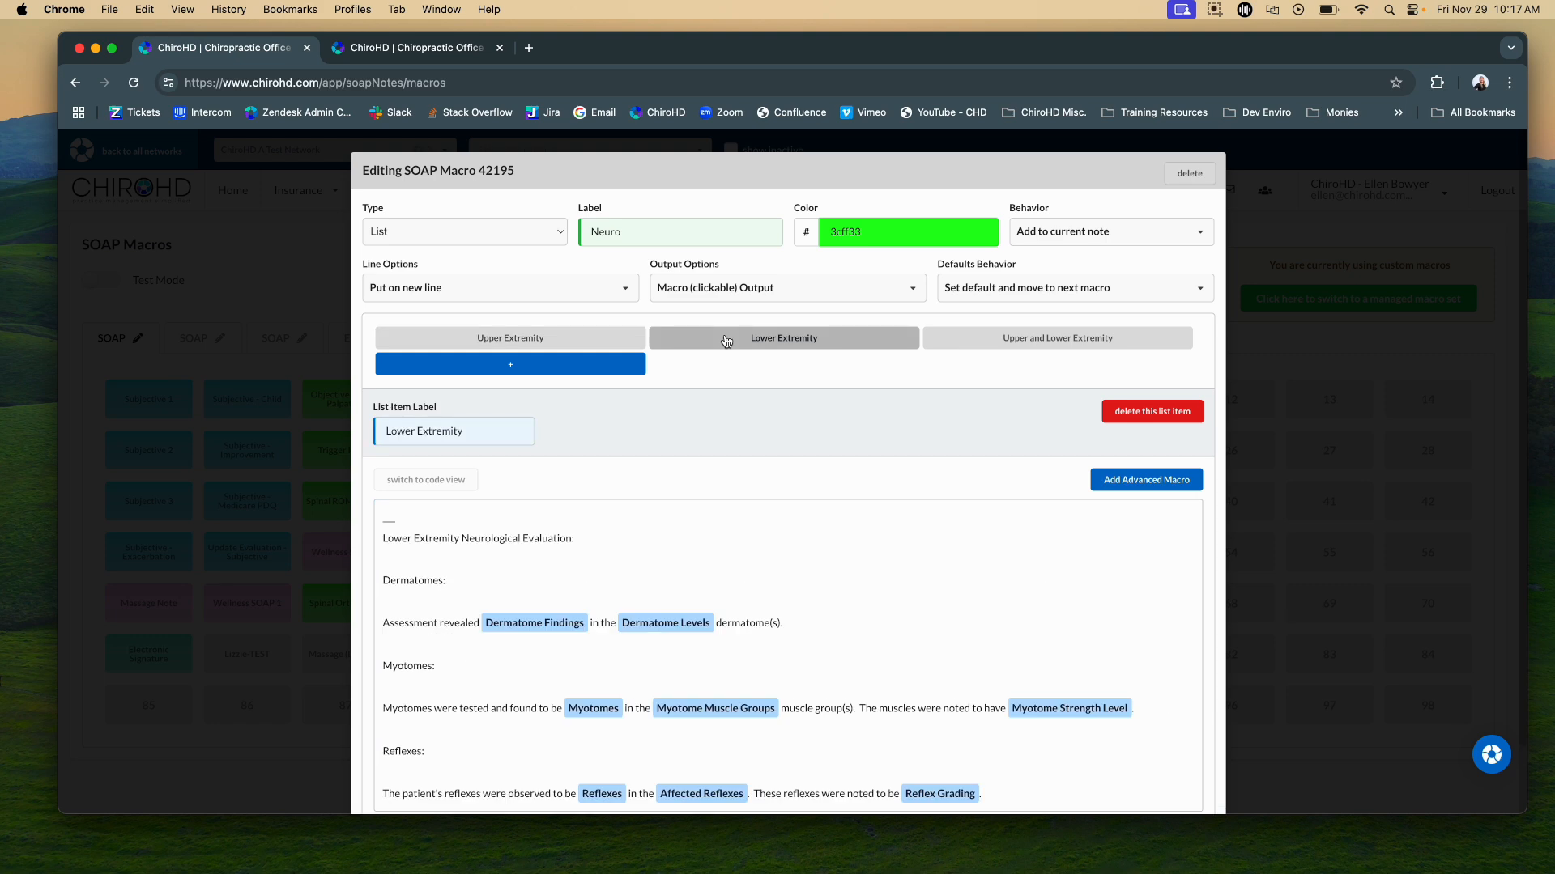
triple_click(424, 427)
key(super+c)
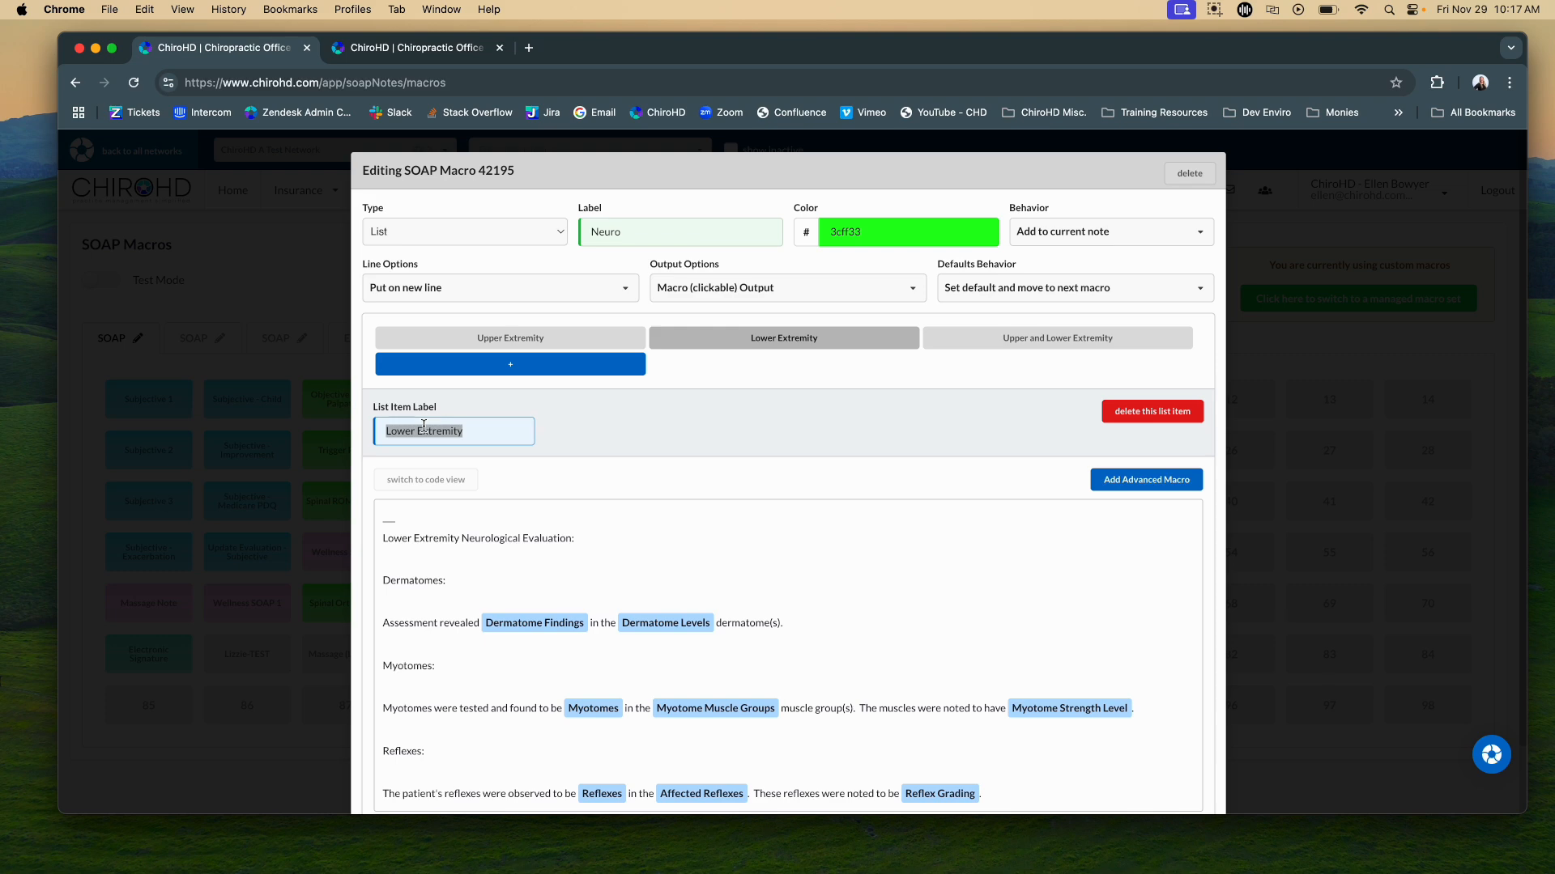
click(419, 48)
double_click(425, 409)
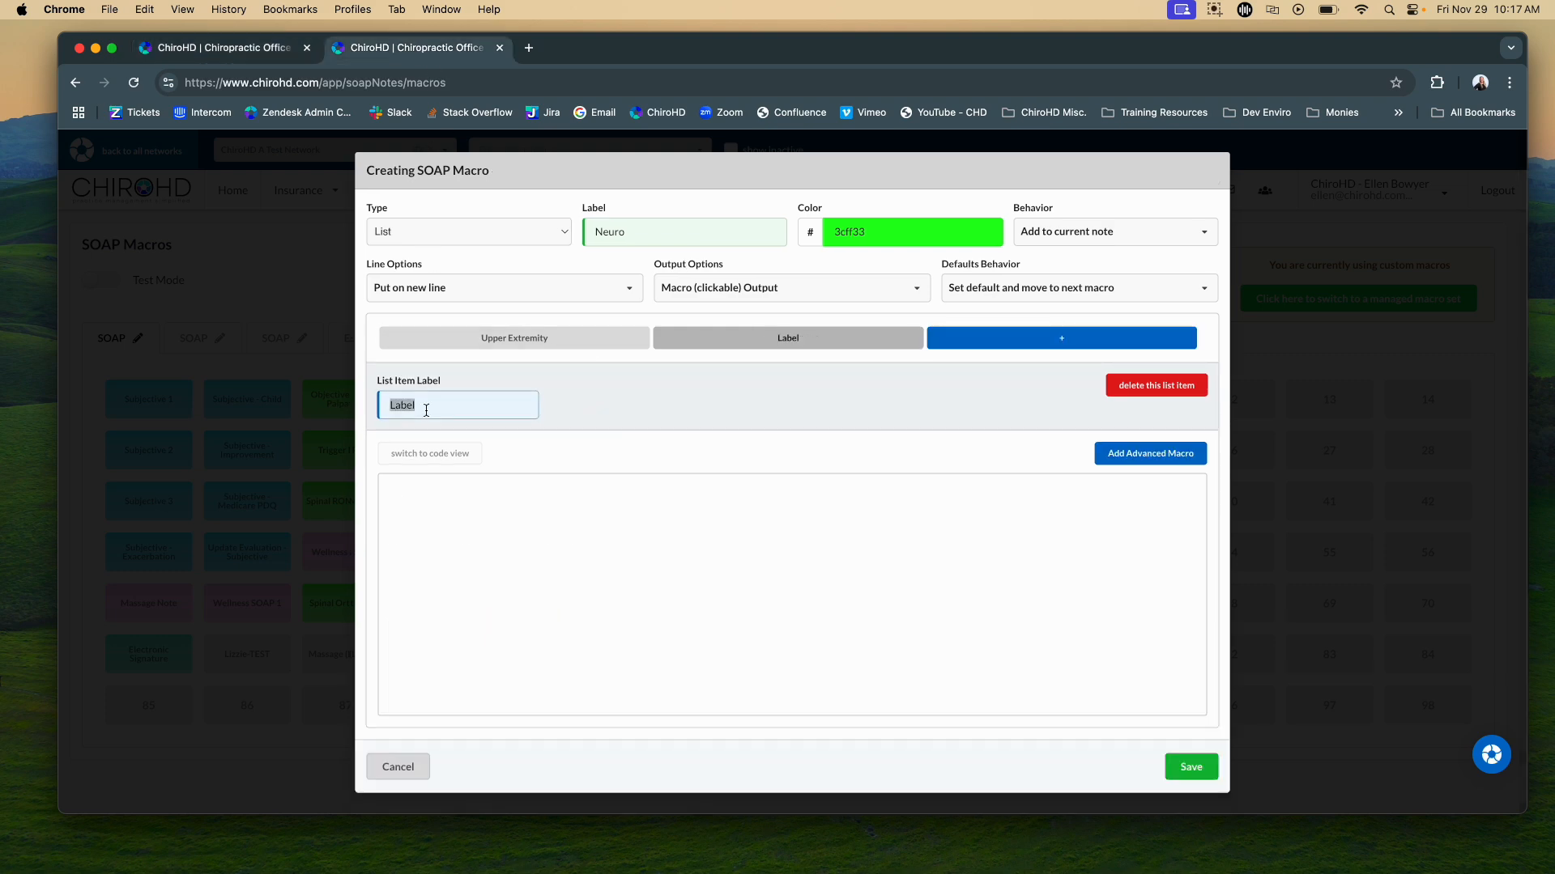
key(super+v)
Step: Copy the Lower Extremity item's code from the original Neuro macro into the new macro's second list item and render it in macro view
click(275, 51)
click(443, 486)
click(550, 541)
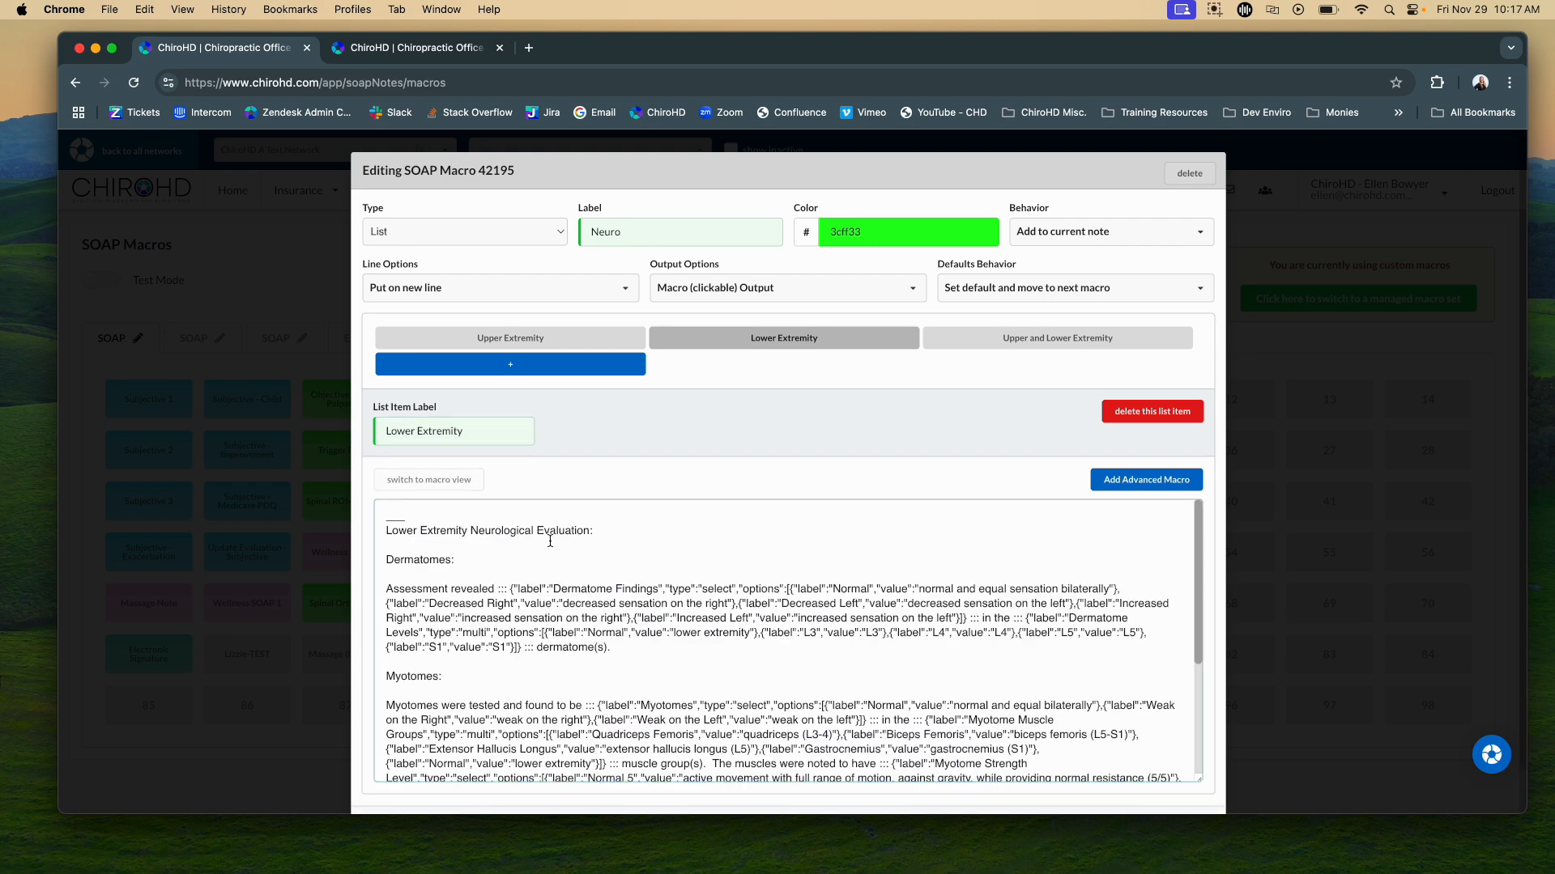
key(super+a)
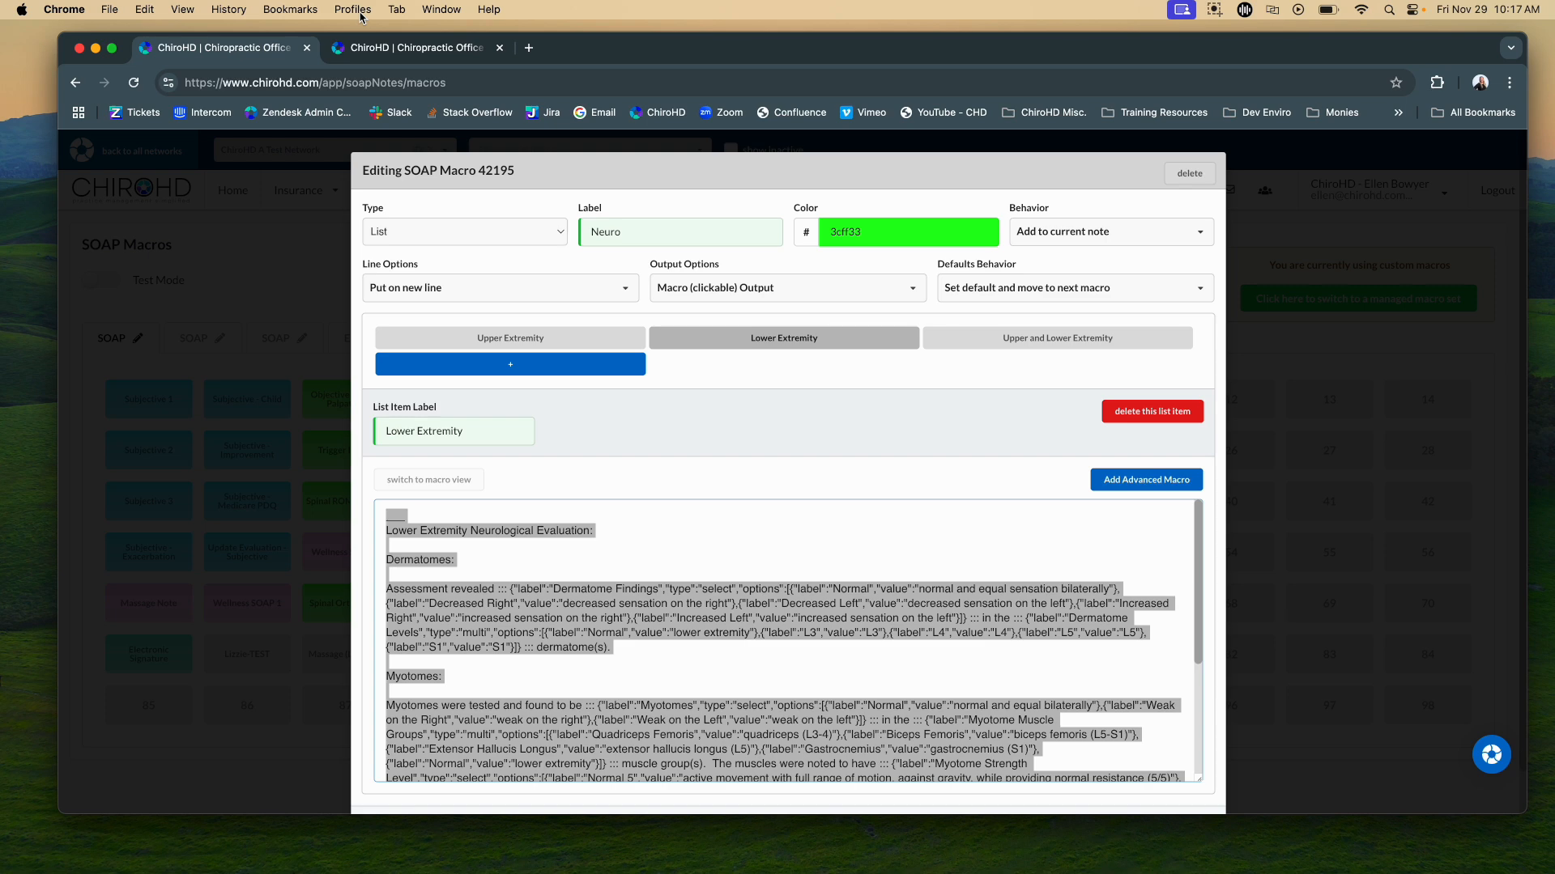
click(369, 54)
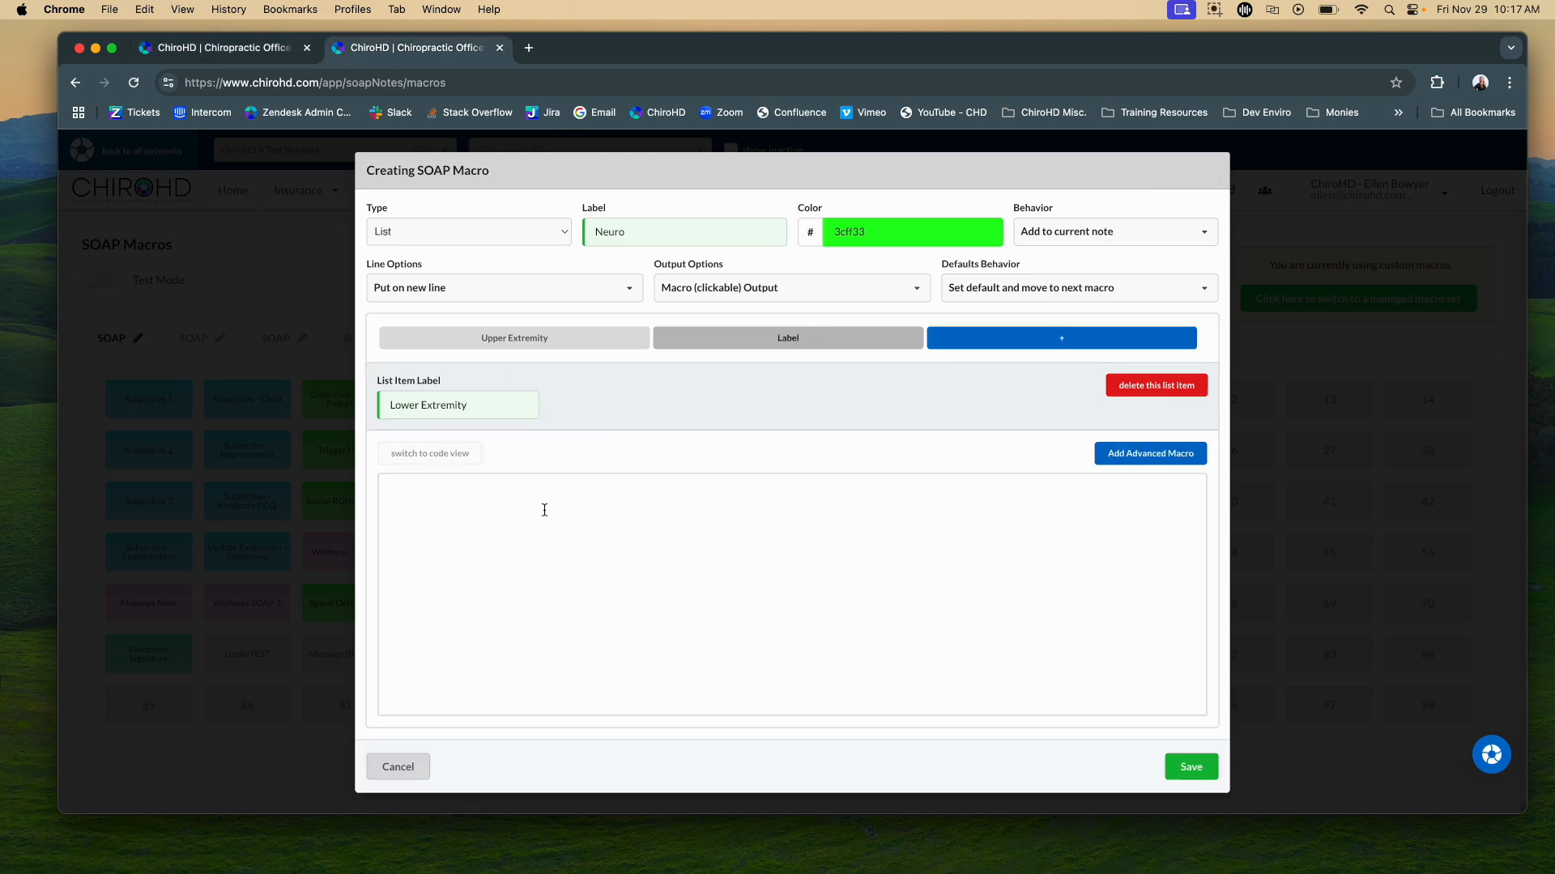
key(super+v)
click(444, 391)
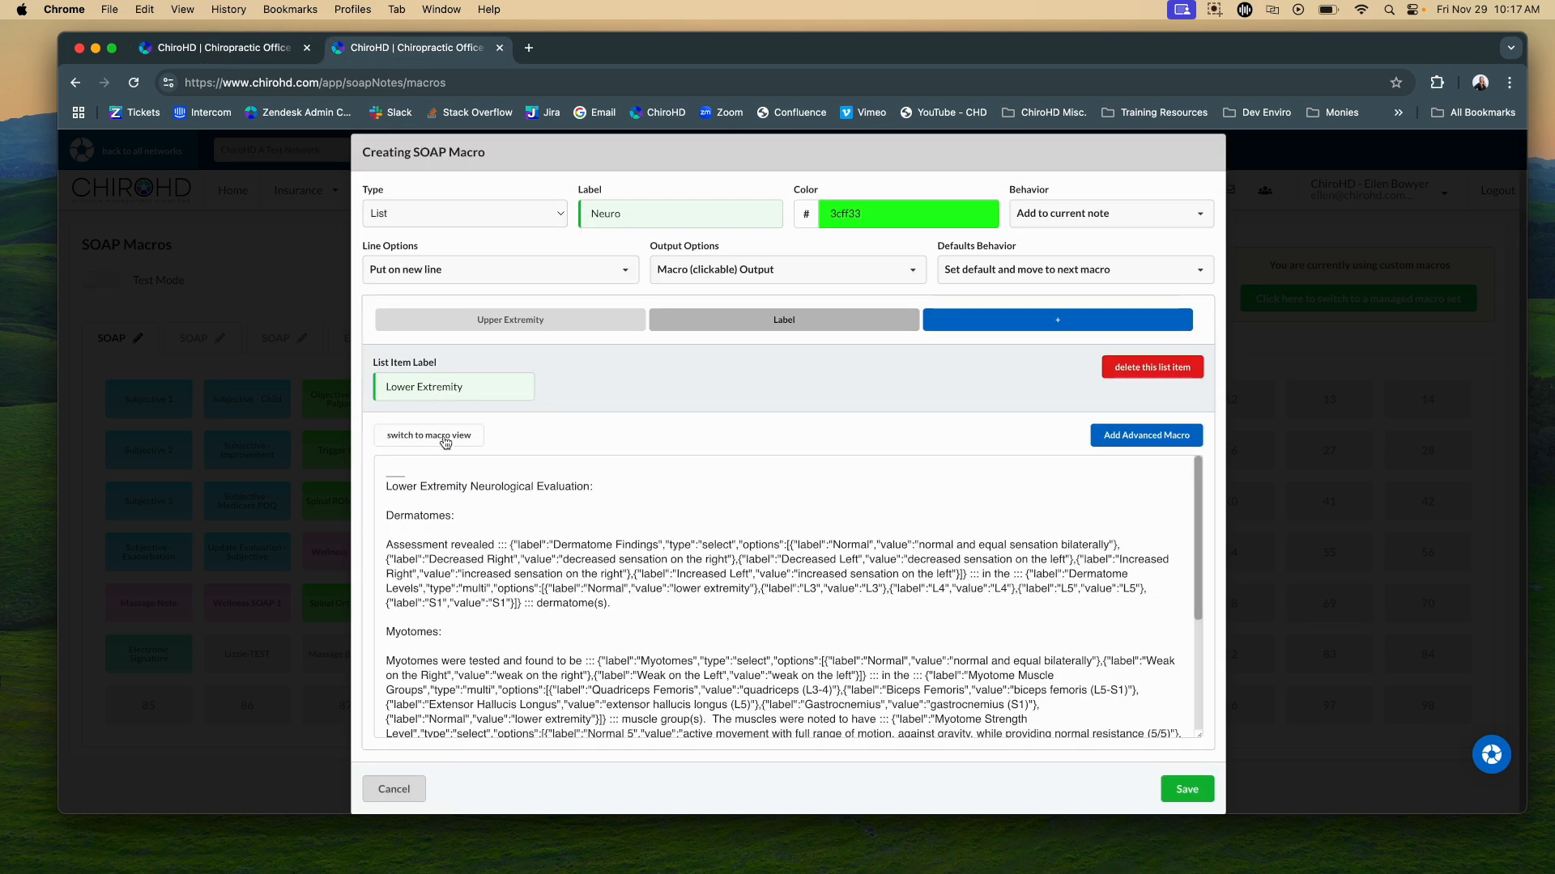
click(445, 437)
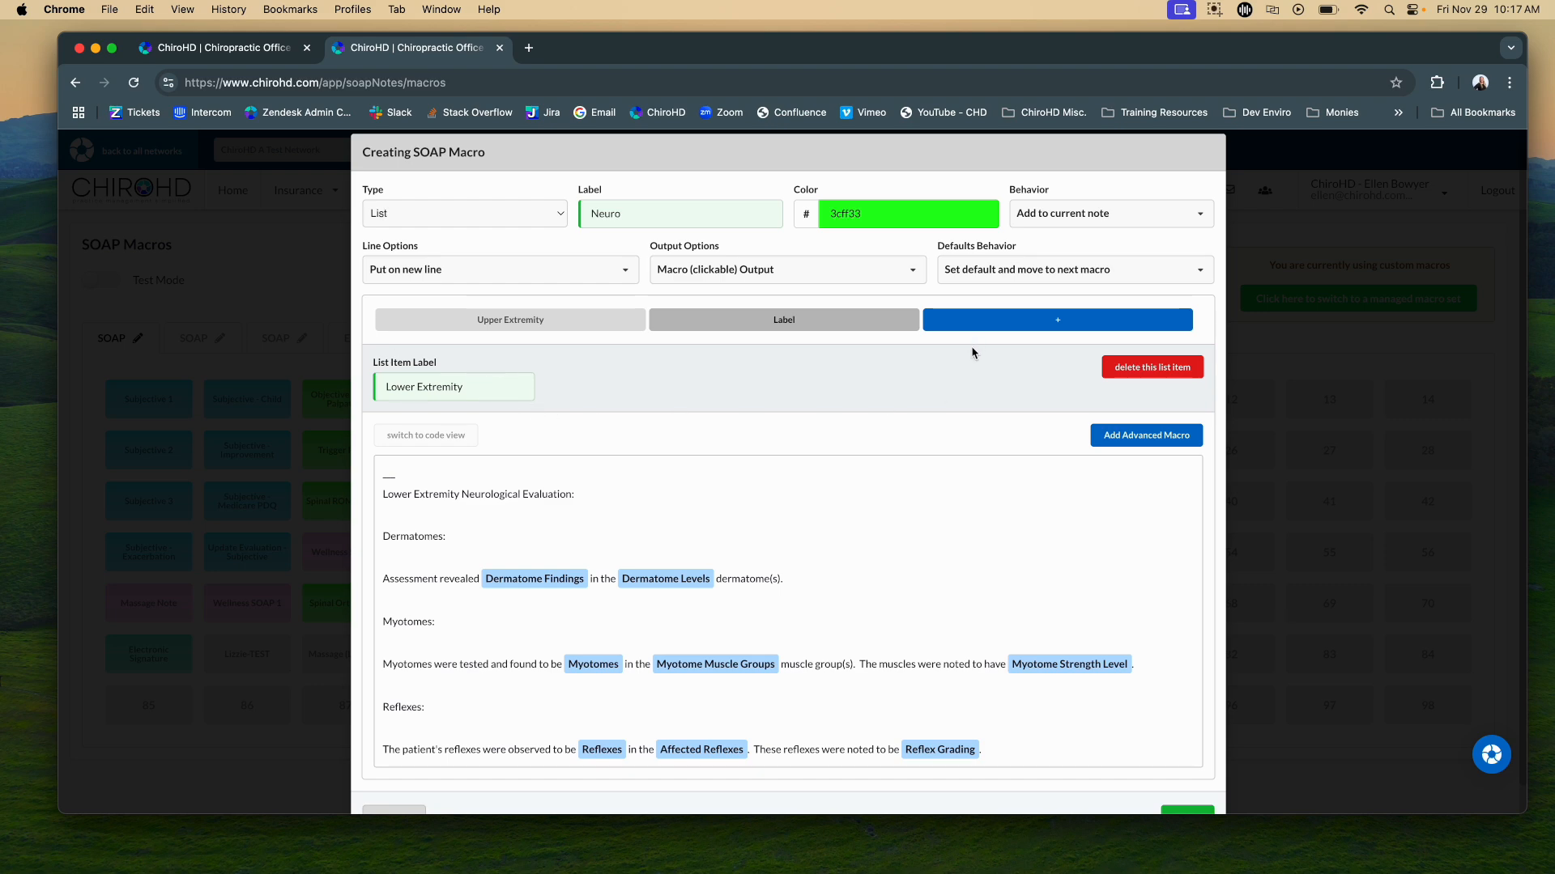
Step: Add a third list item to the new macro and copy the original's label "Upper and Lower Extremity" into it
click(980, 322)
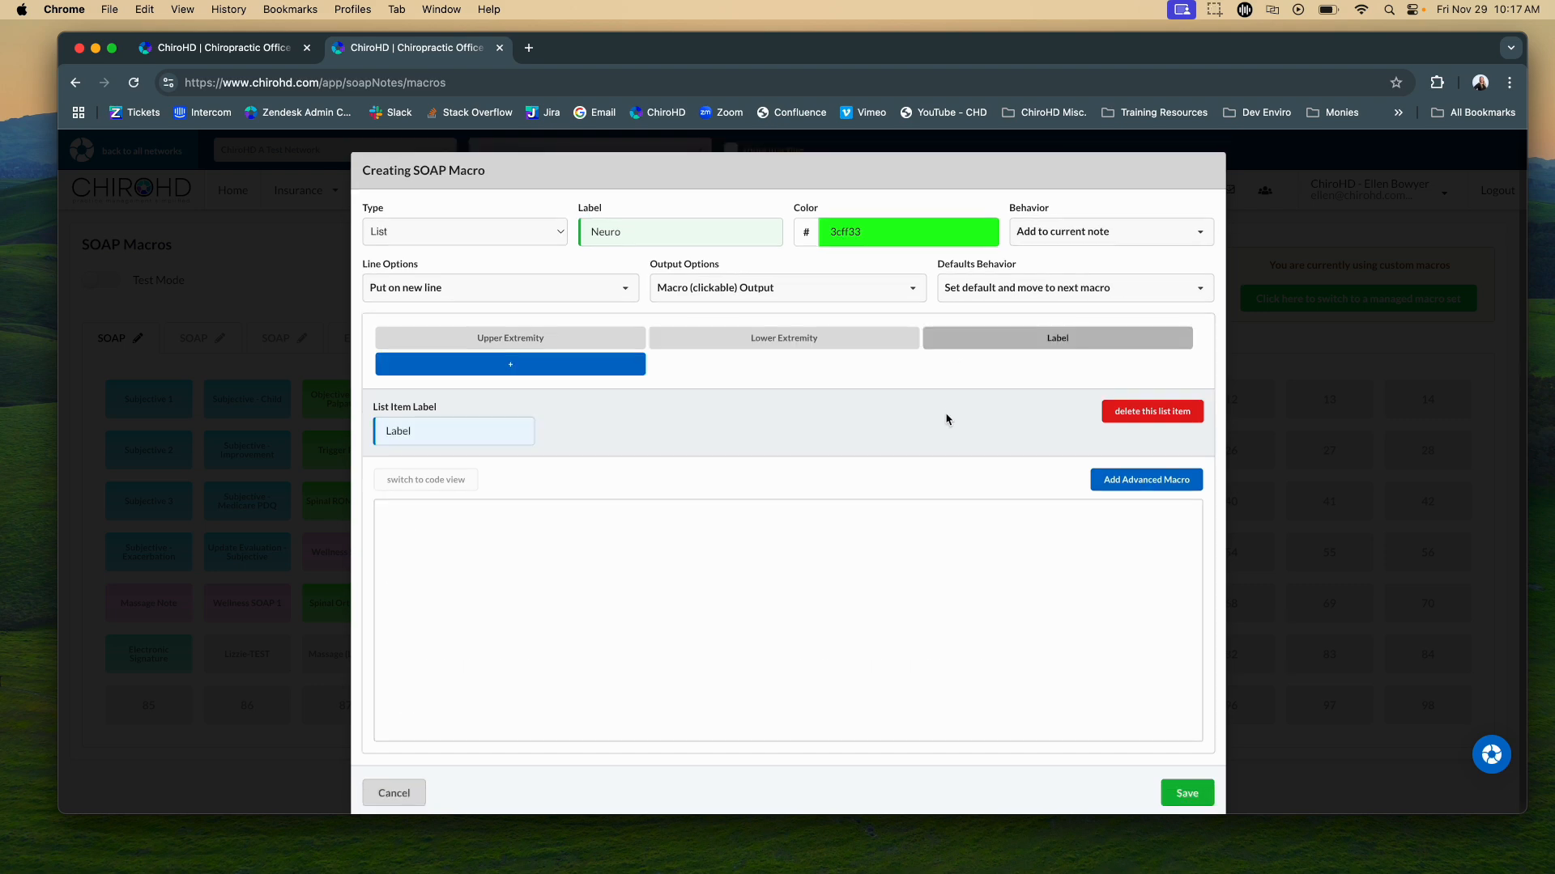
click(208, 53)
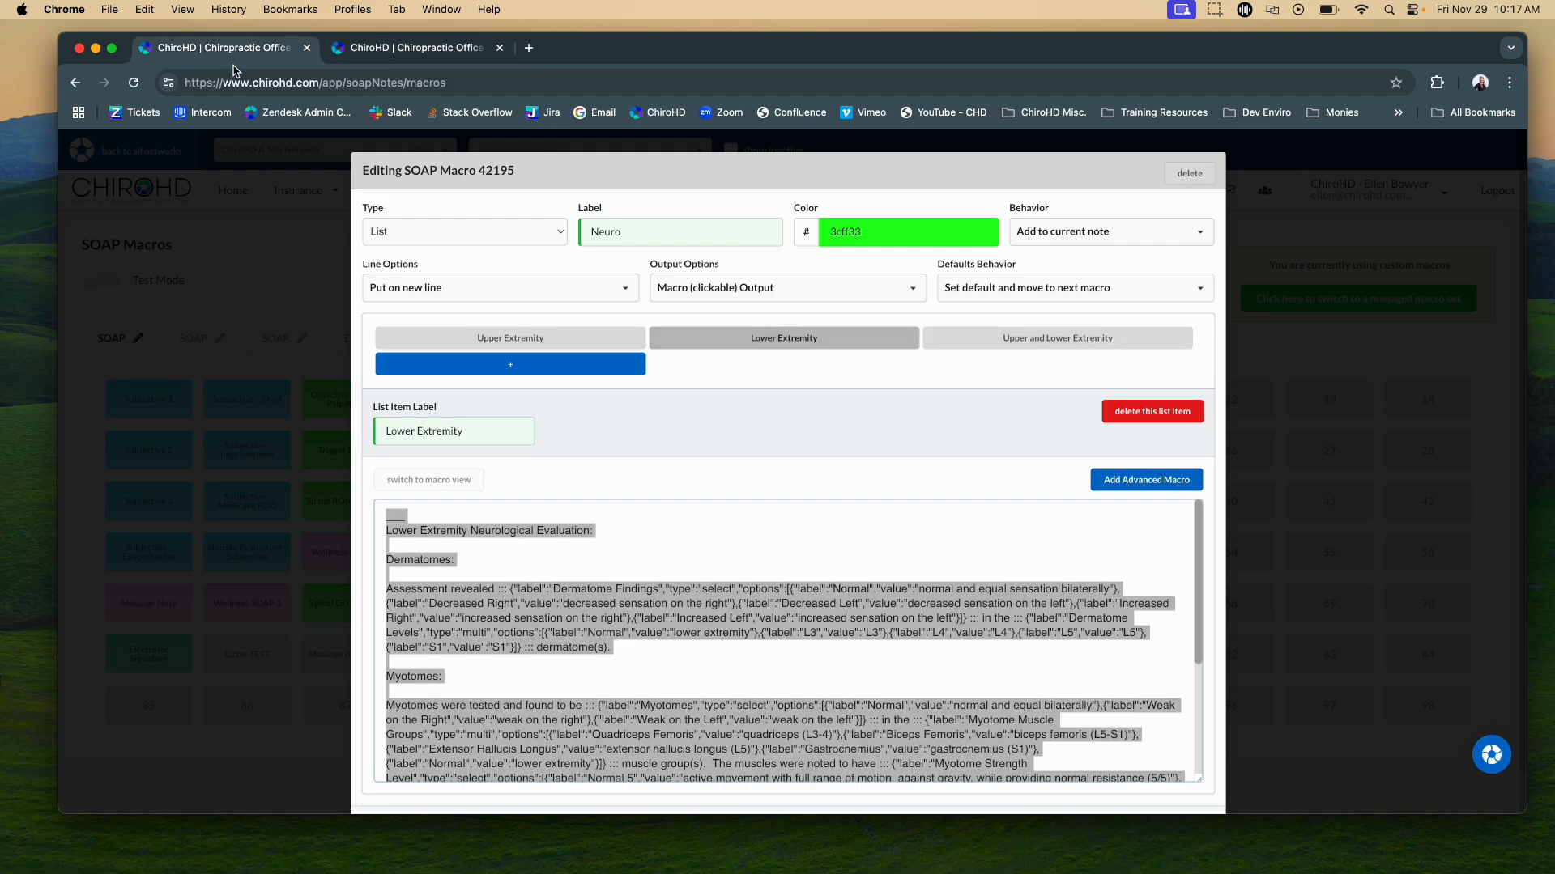
click(952, 345)
double_click(481, 431)
key(super+a)
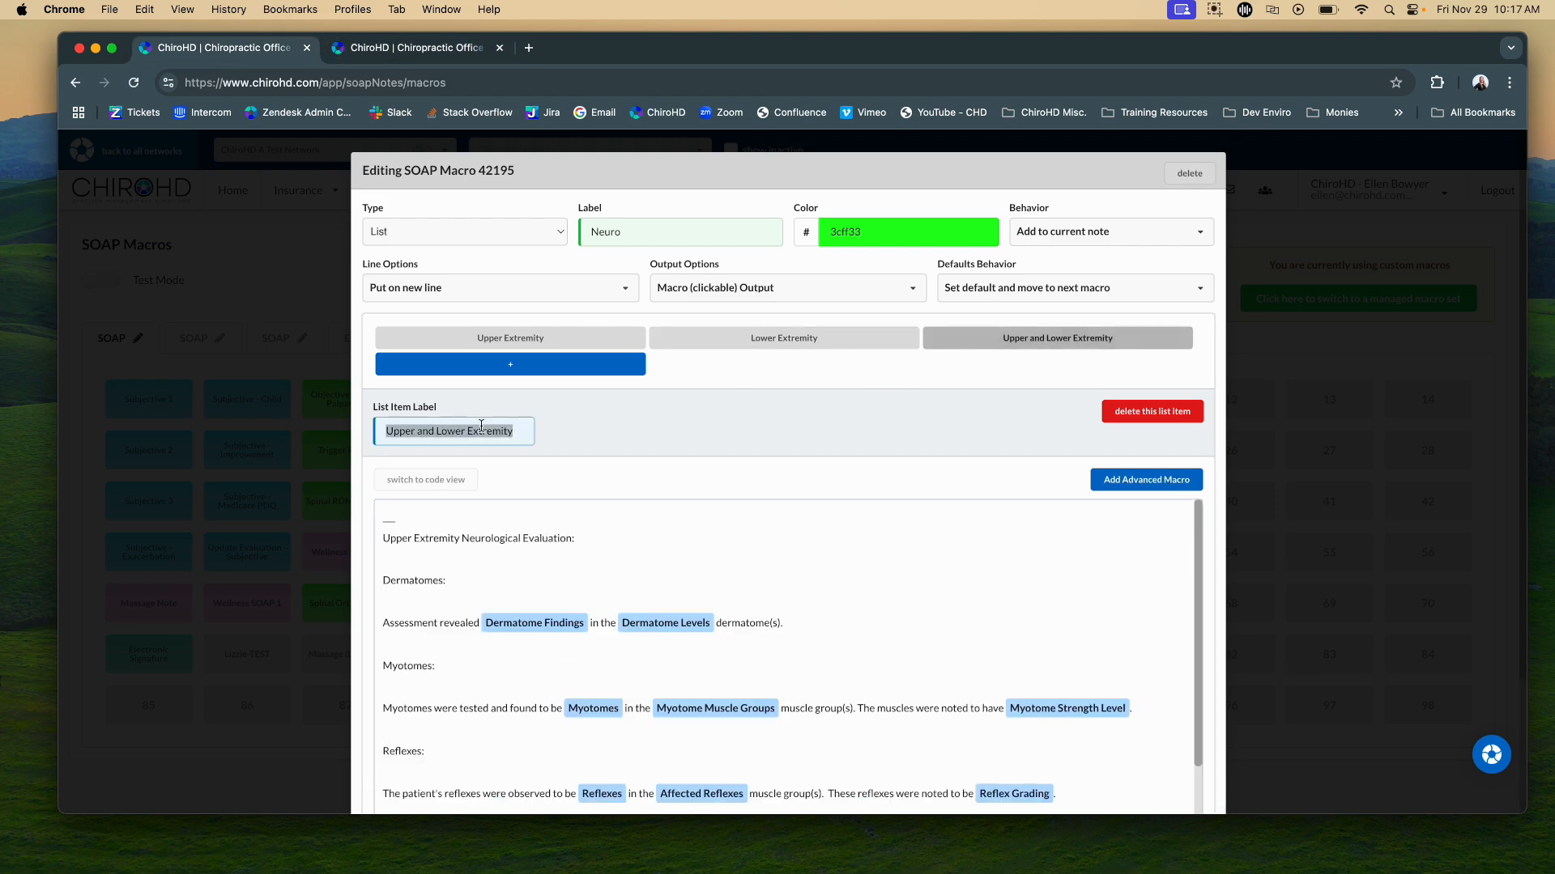
click(436, 47)
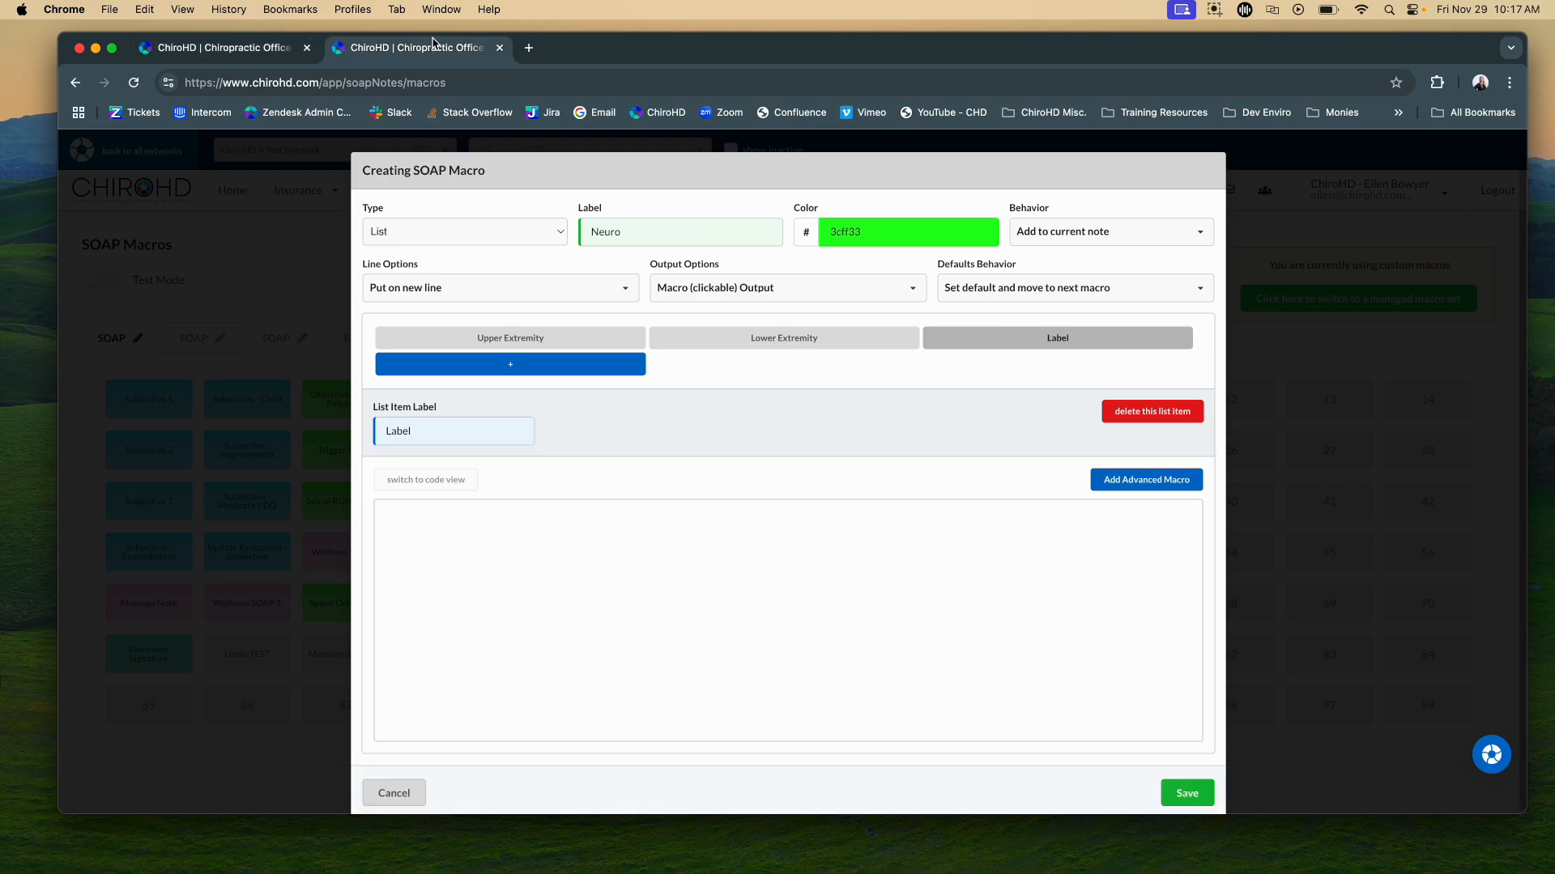
click(448, 432)
key(super+a)
key(super+v)
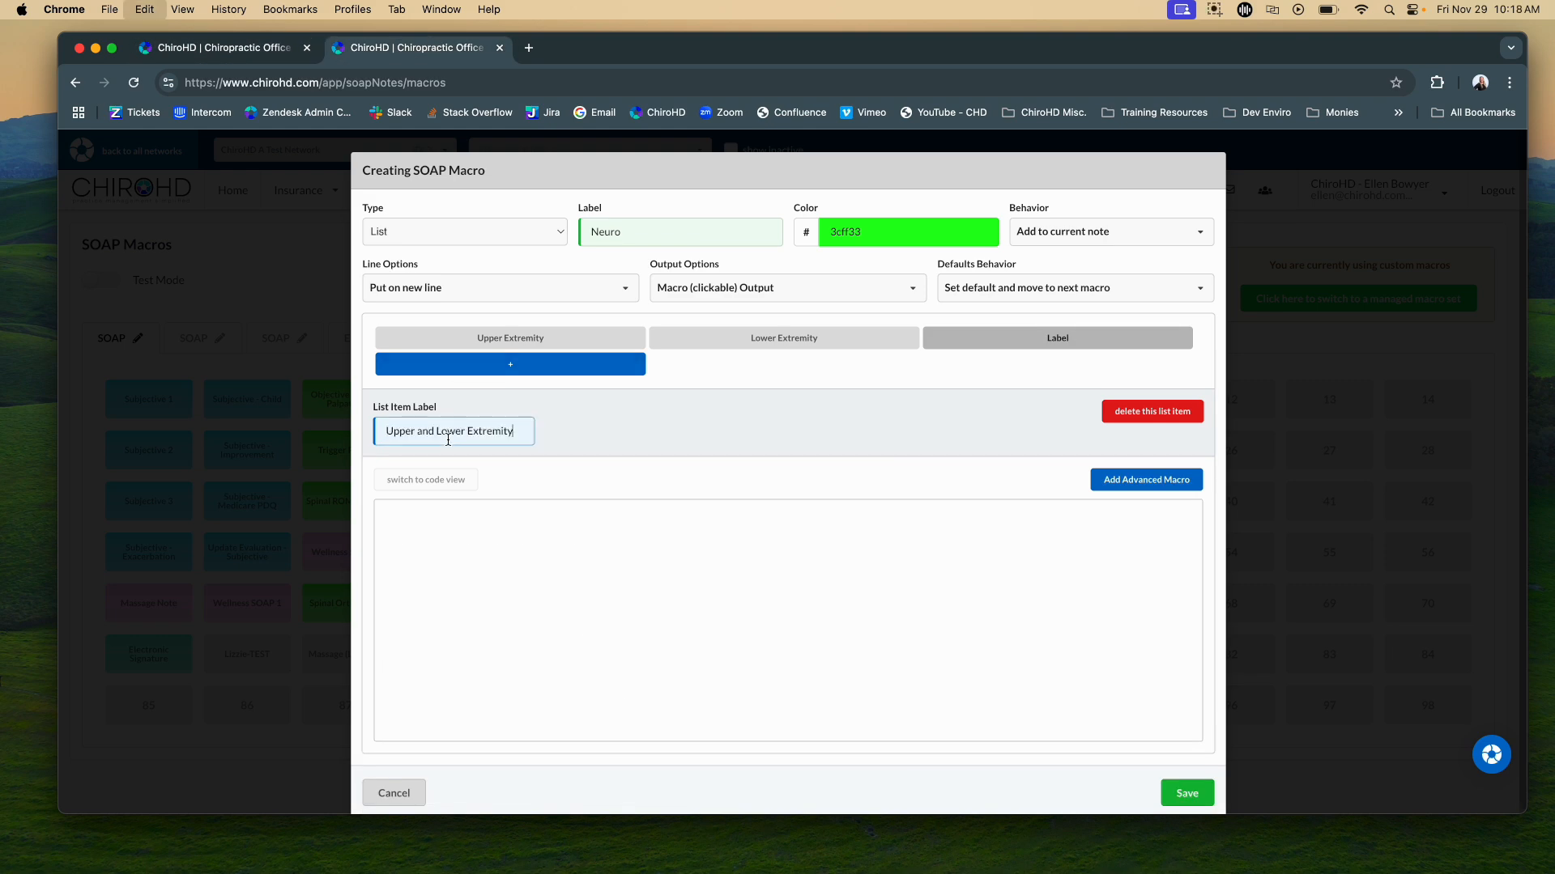
Step: Copy the original's Upper and Lower Extremity code into the third list item, rendered in macro view, and save the new Neuro macro
click(230, 49)
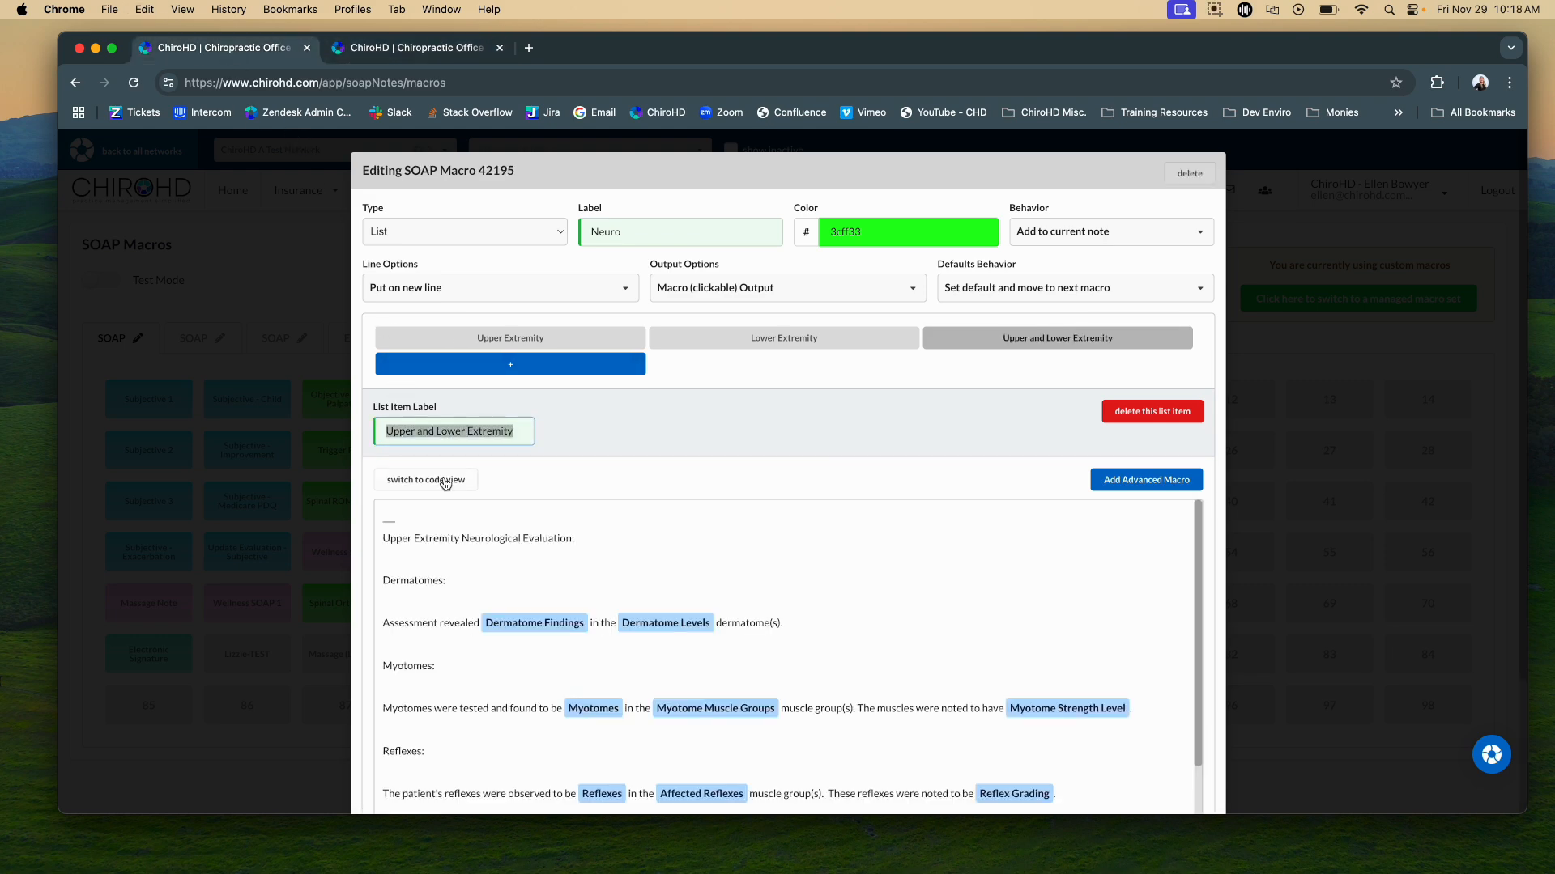
click(474, 557)
key(super+a)
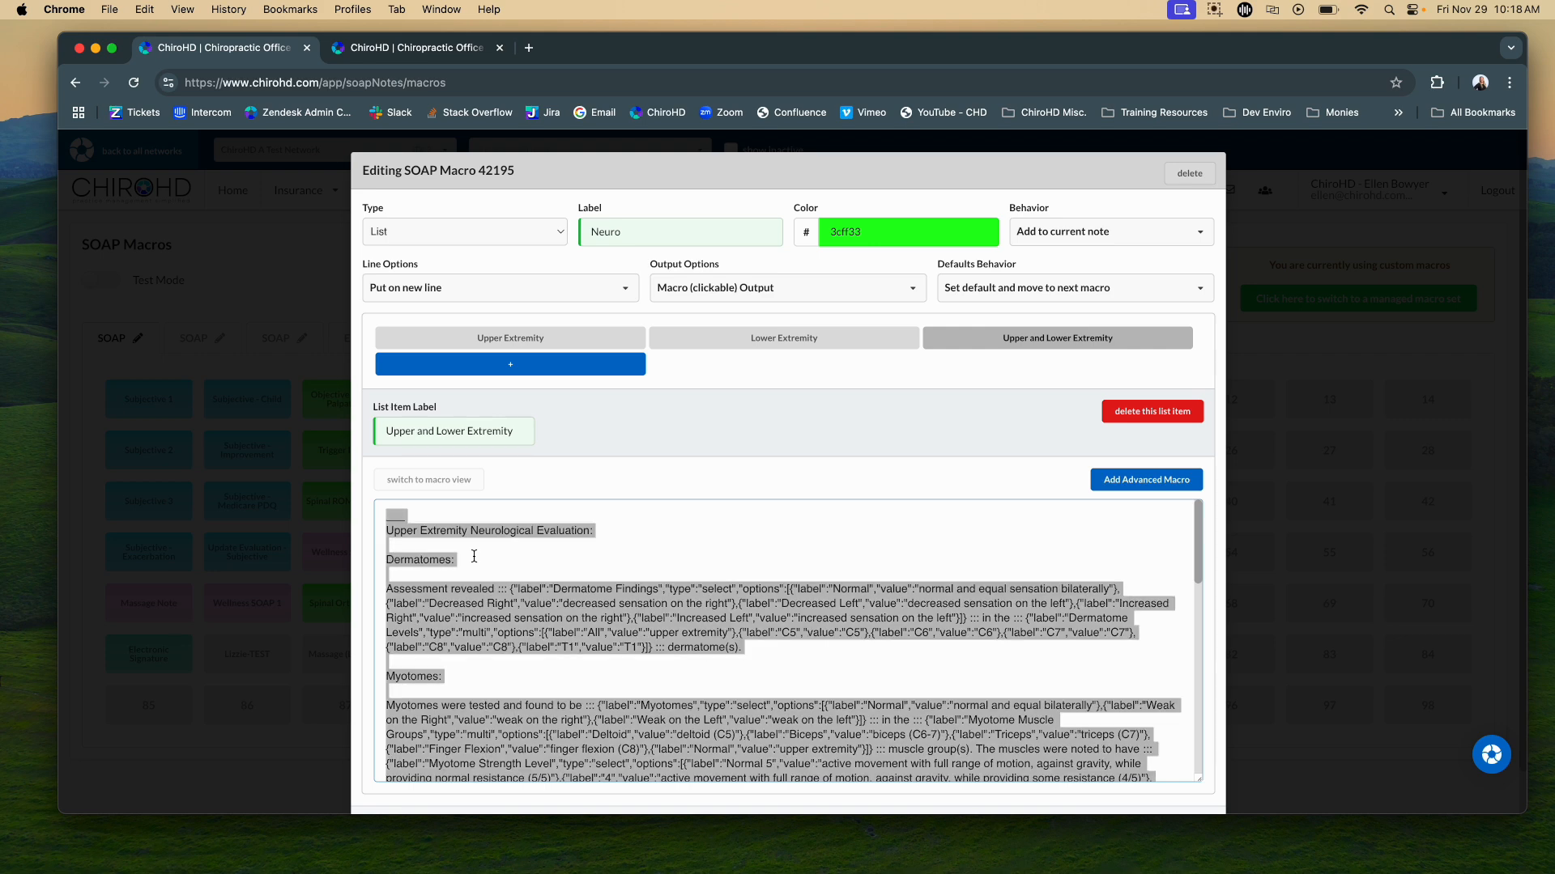
click(432, 49)
click(488, 577)
key(super+v)
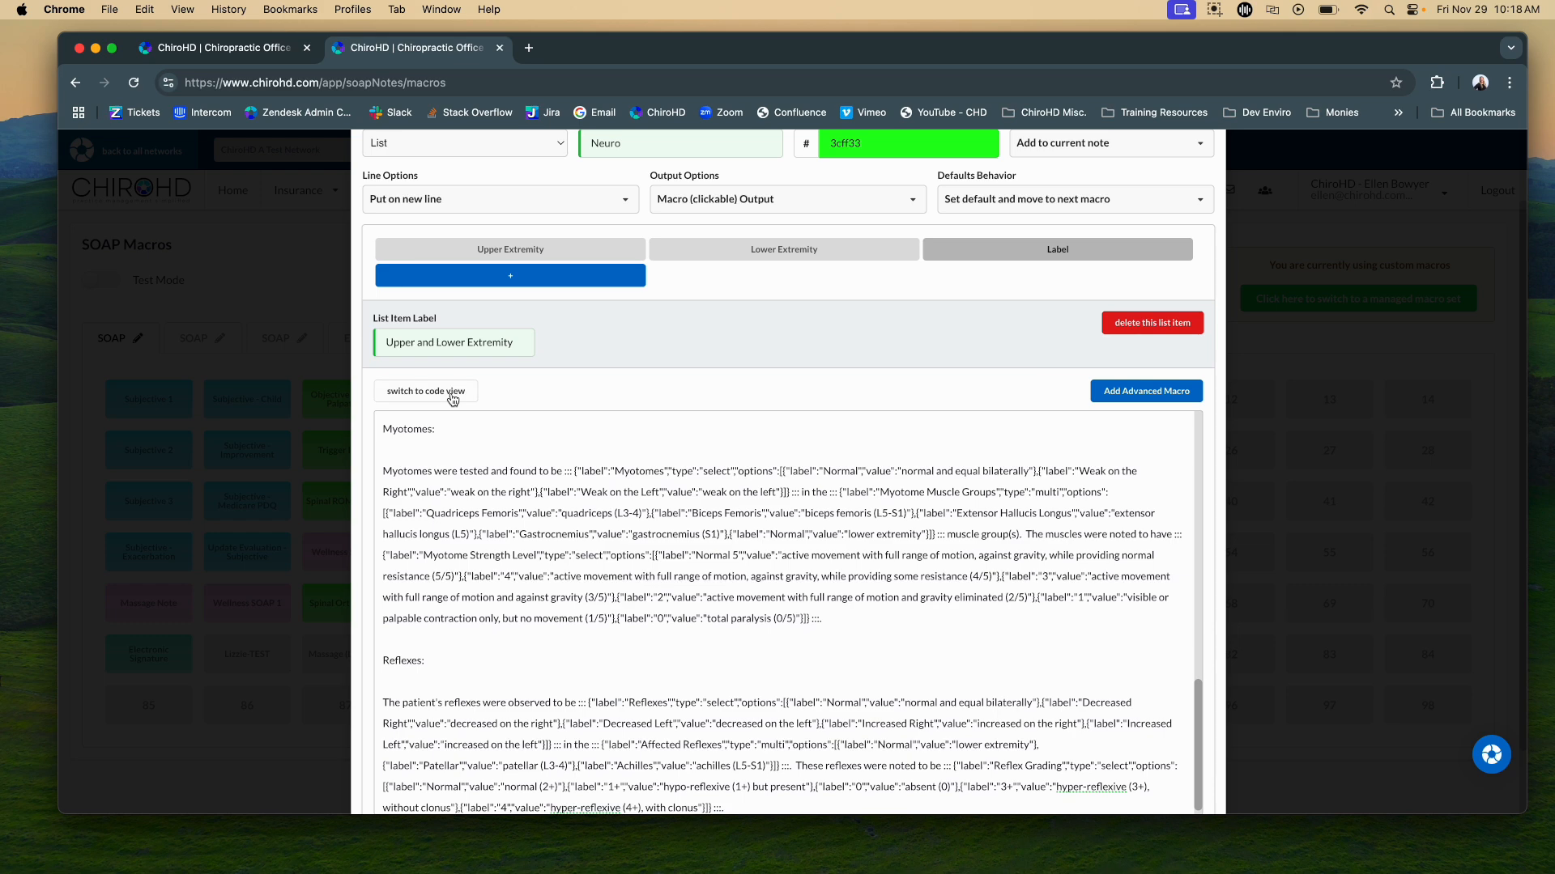
click(451, 395)
click(460, 434)
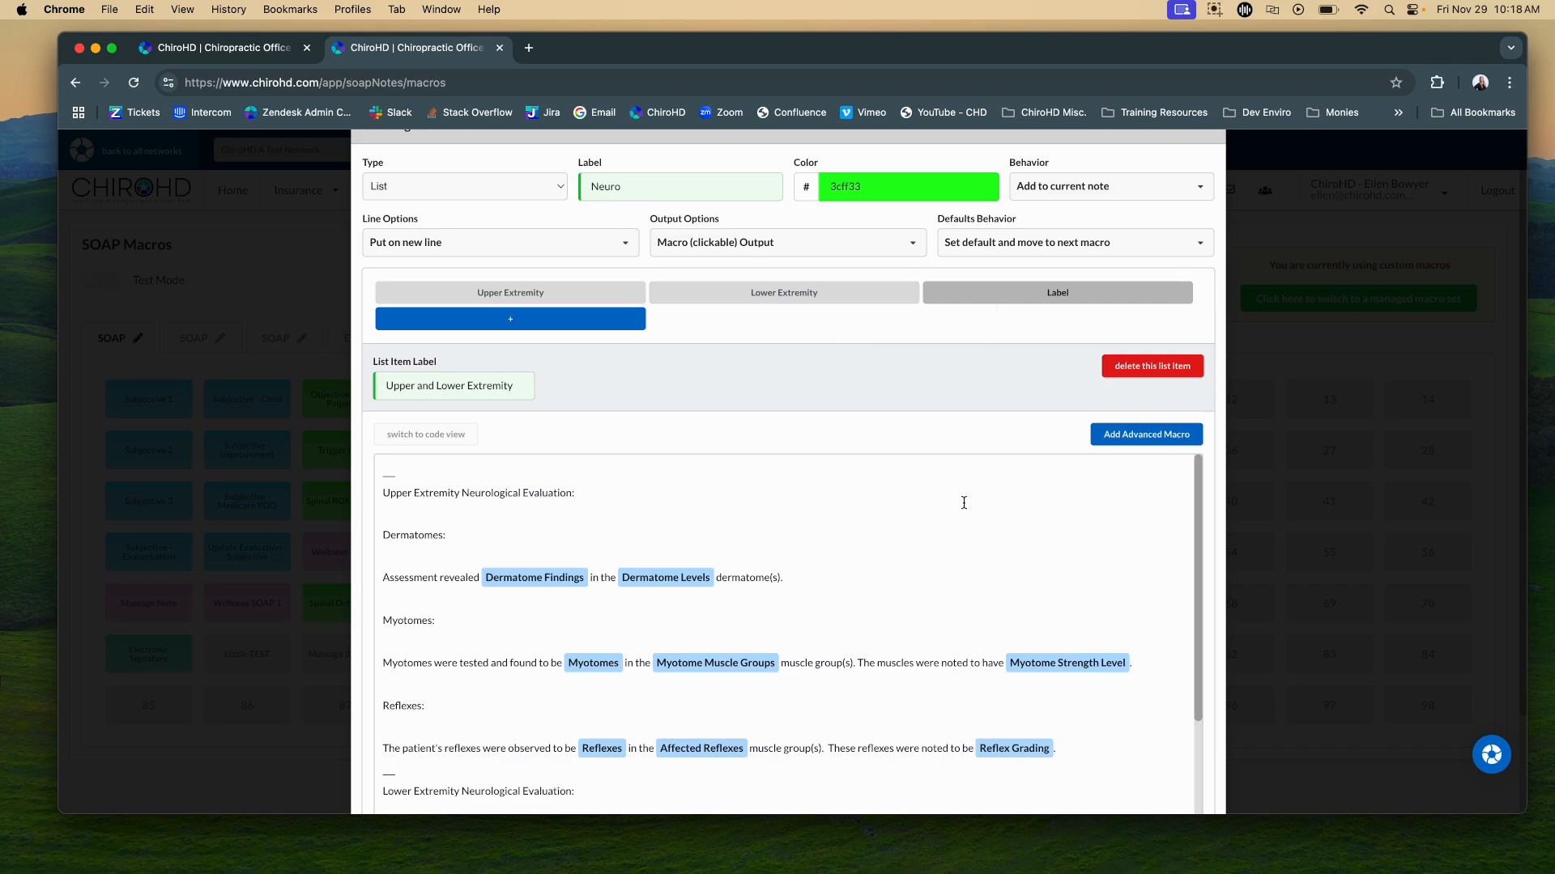
scroll(996, 545, down, 10)
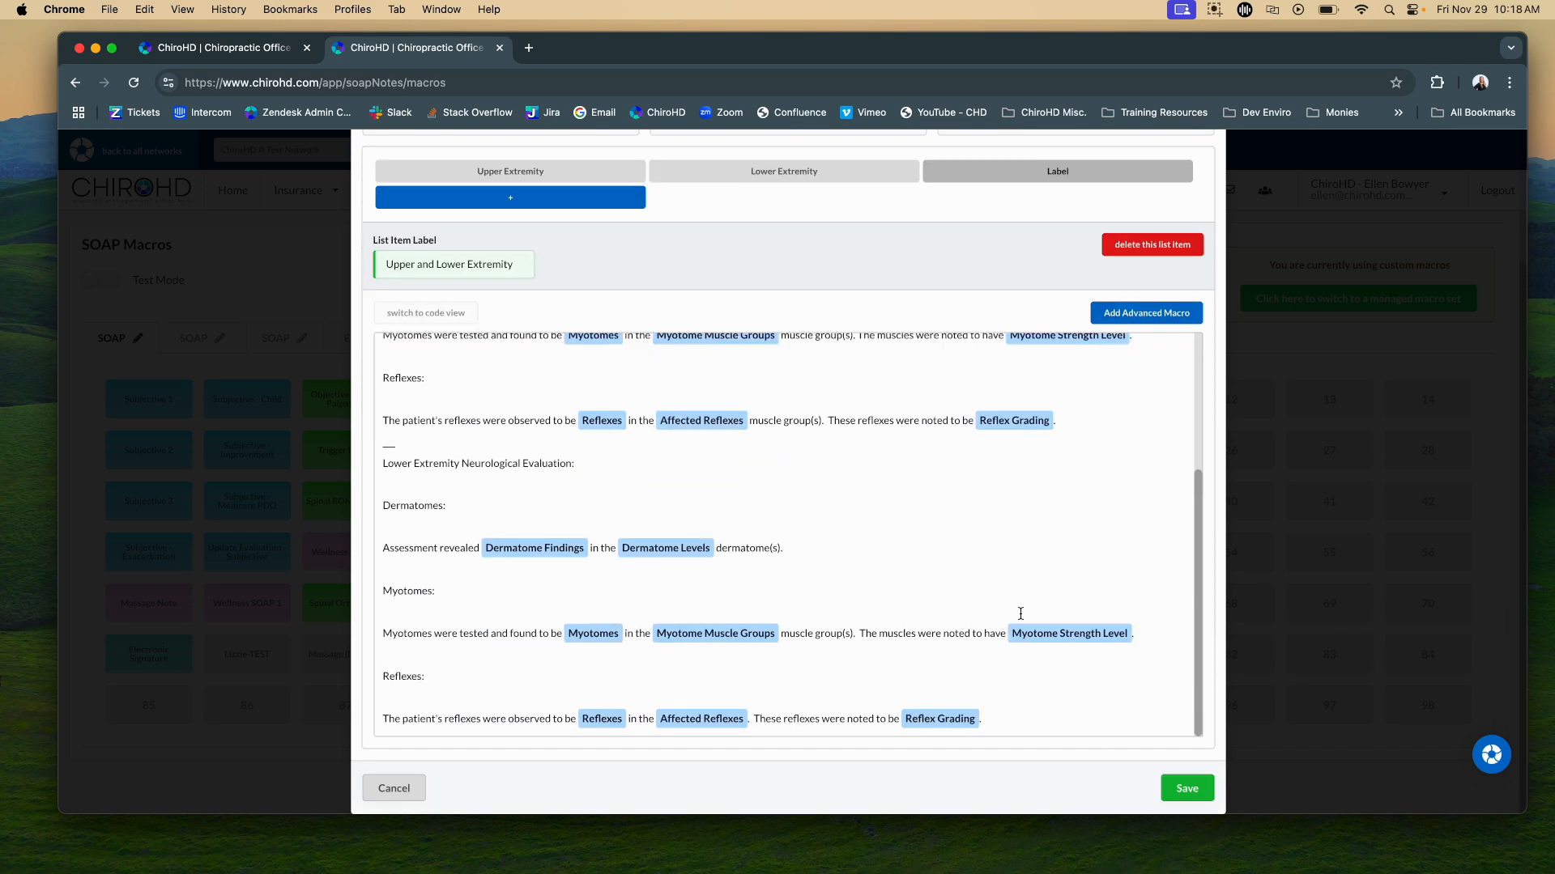
click(1187, 787)
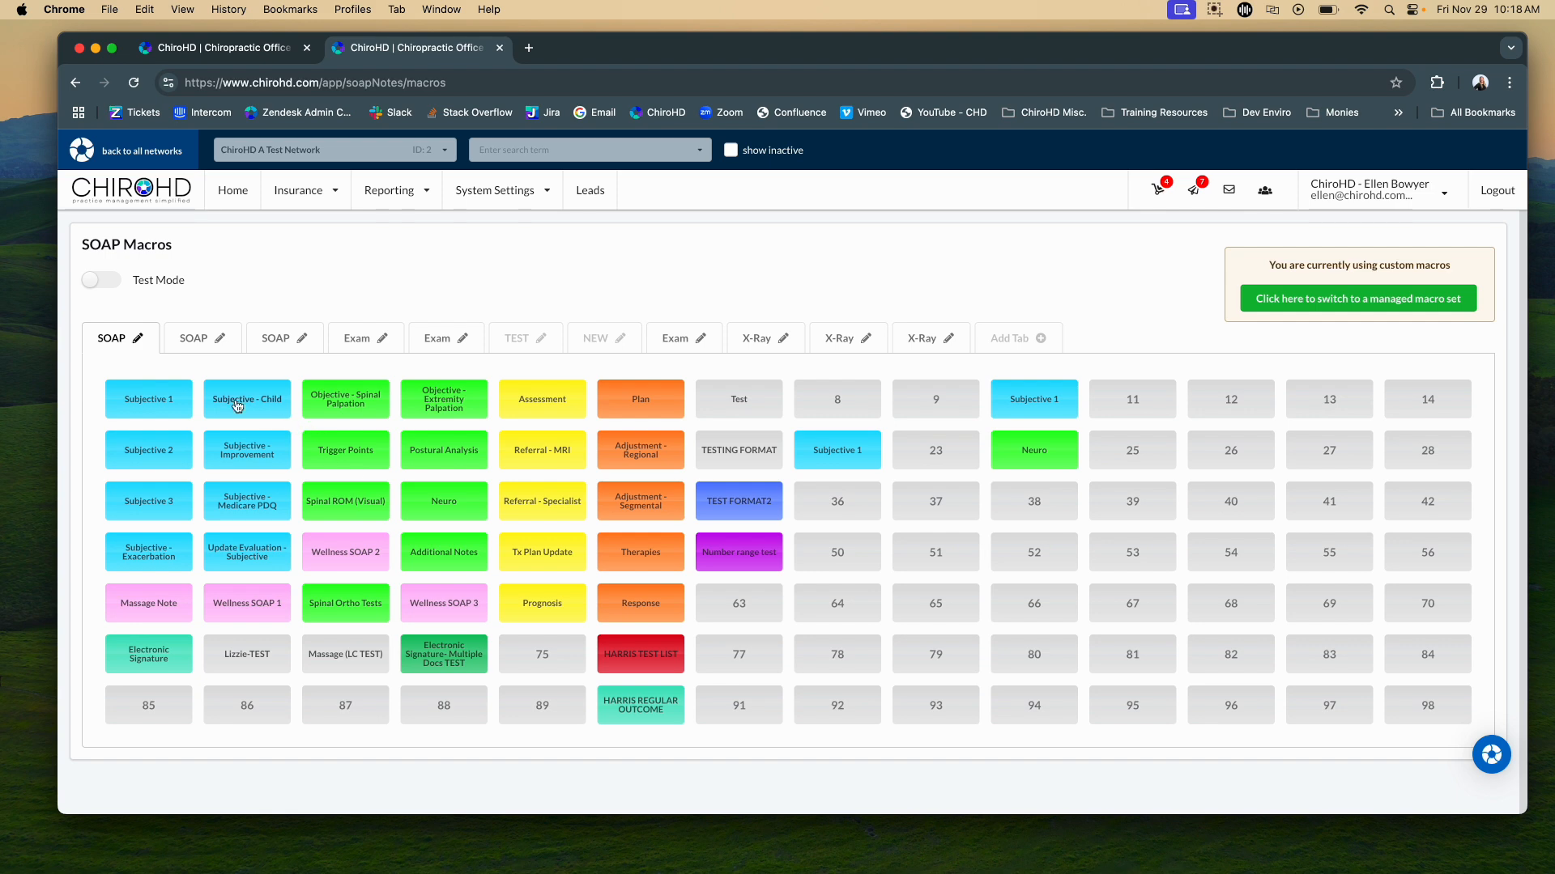
Step: Review the settings and content of the original Subjective 1 and Neuro macros, closing each without saving
click(160, 395)
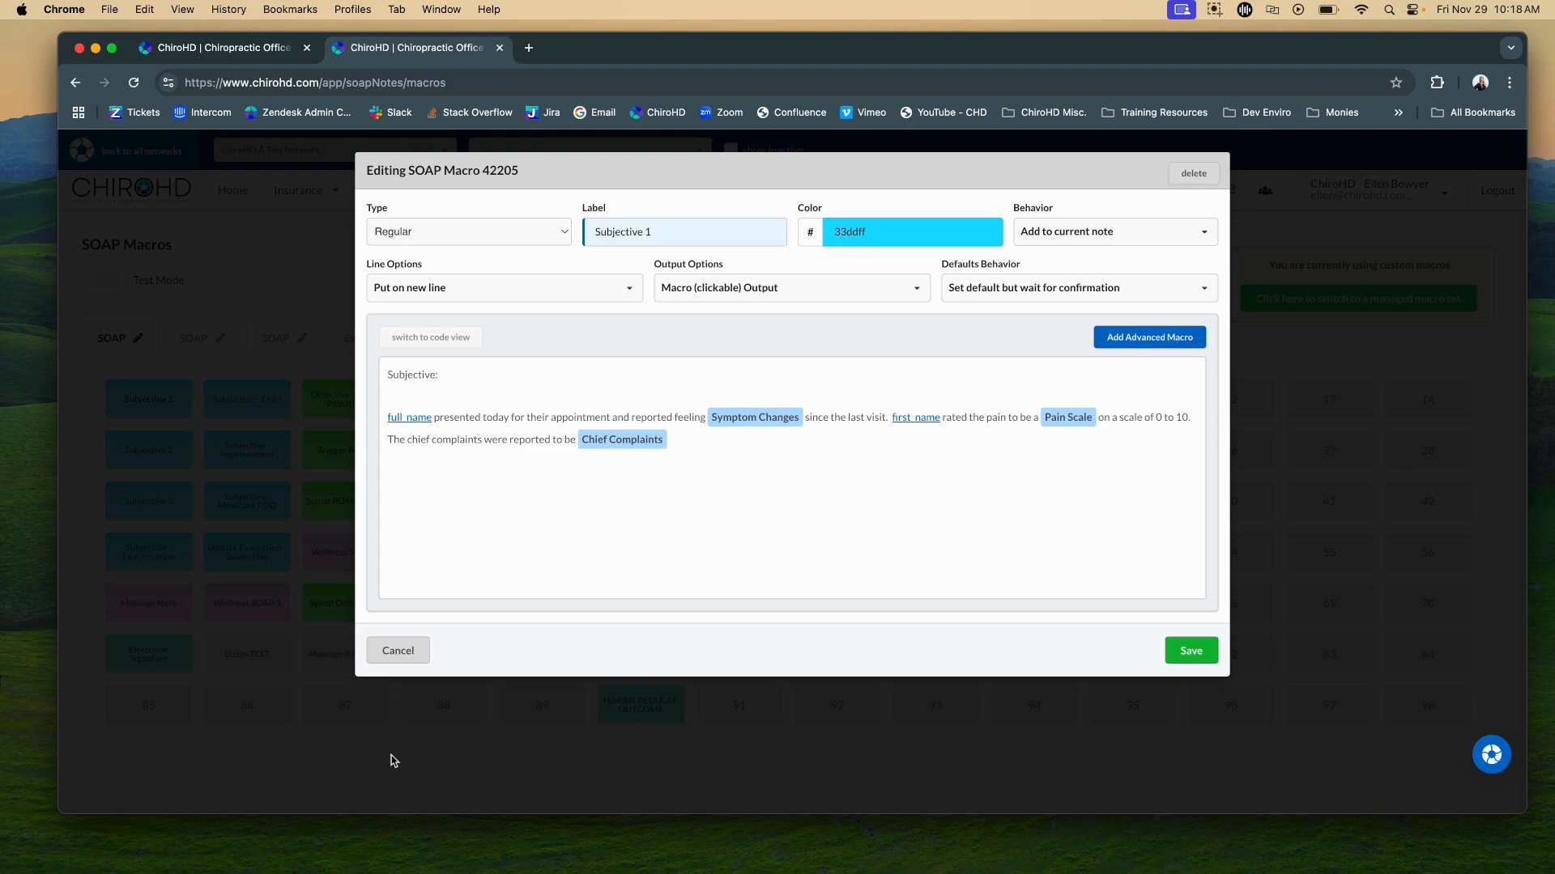
click(399, 651)
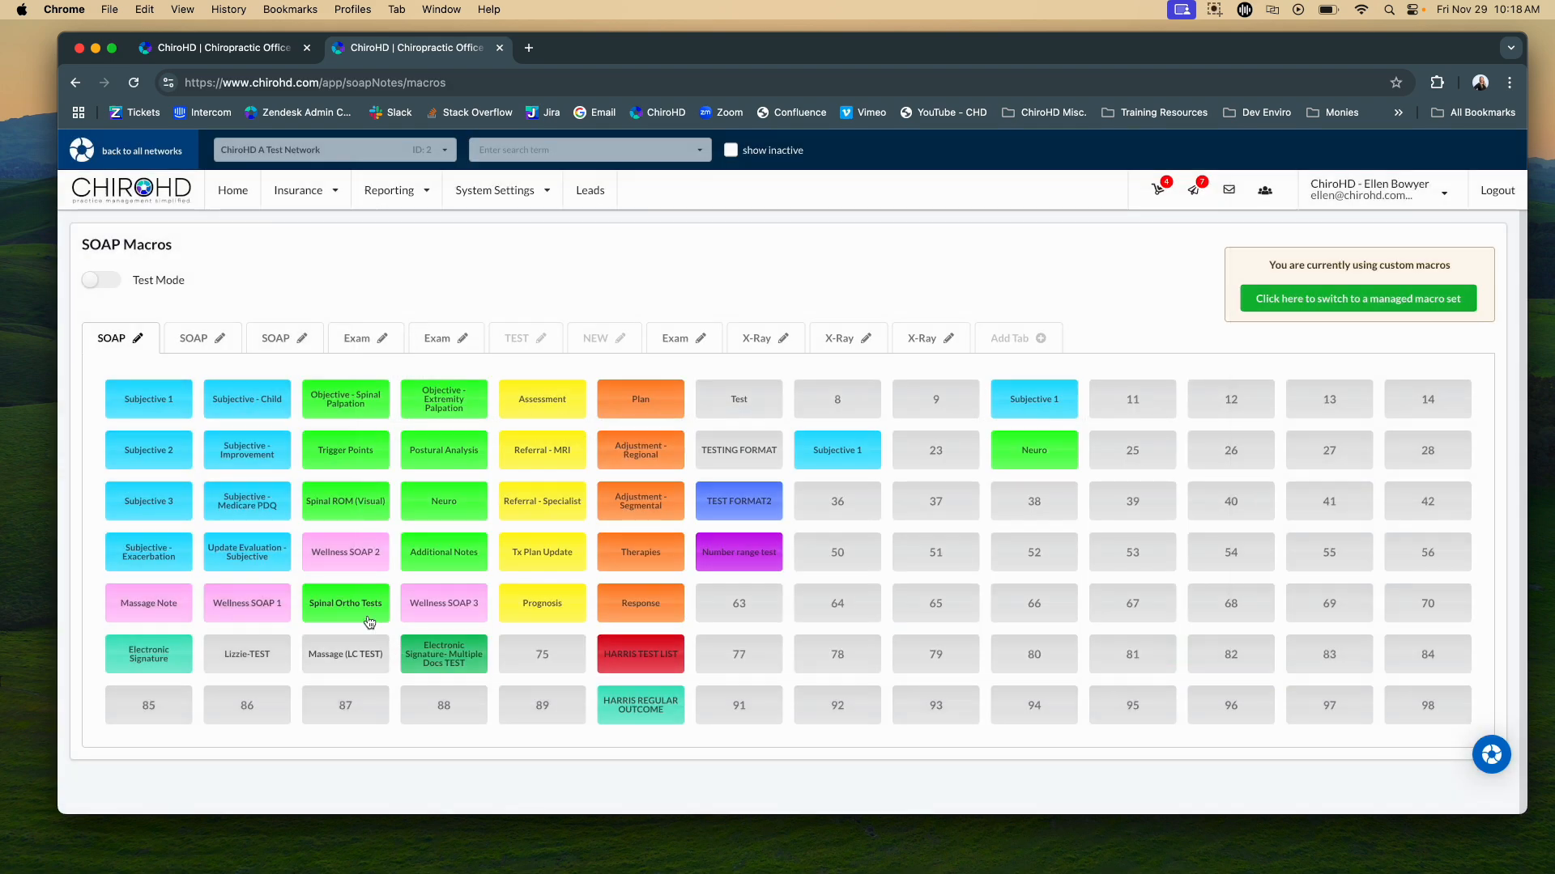
click(444, 503)
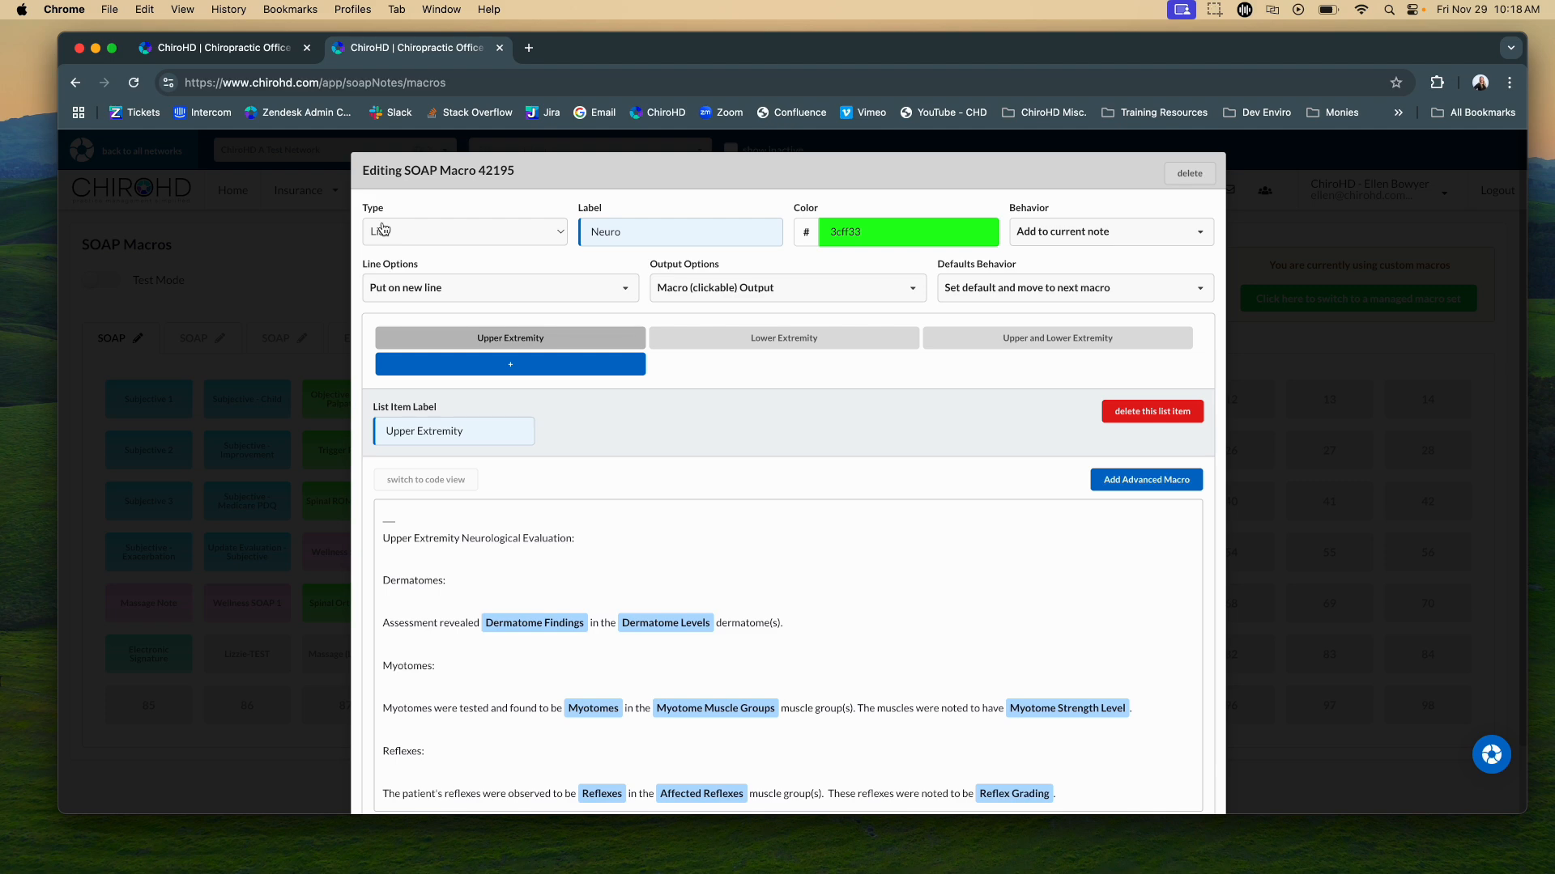
scroll(640, 580, down, 2)
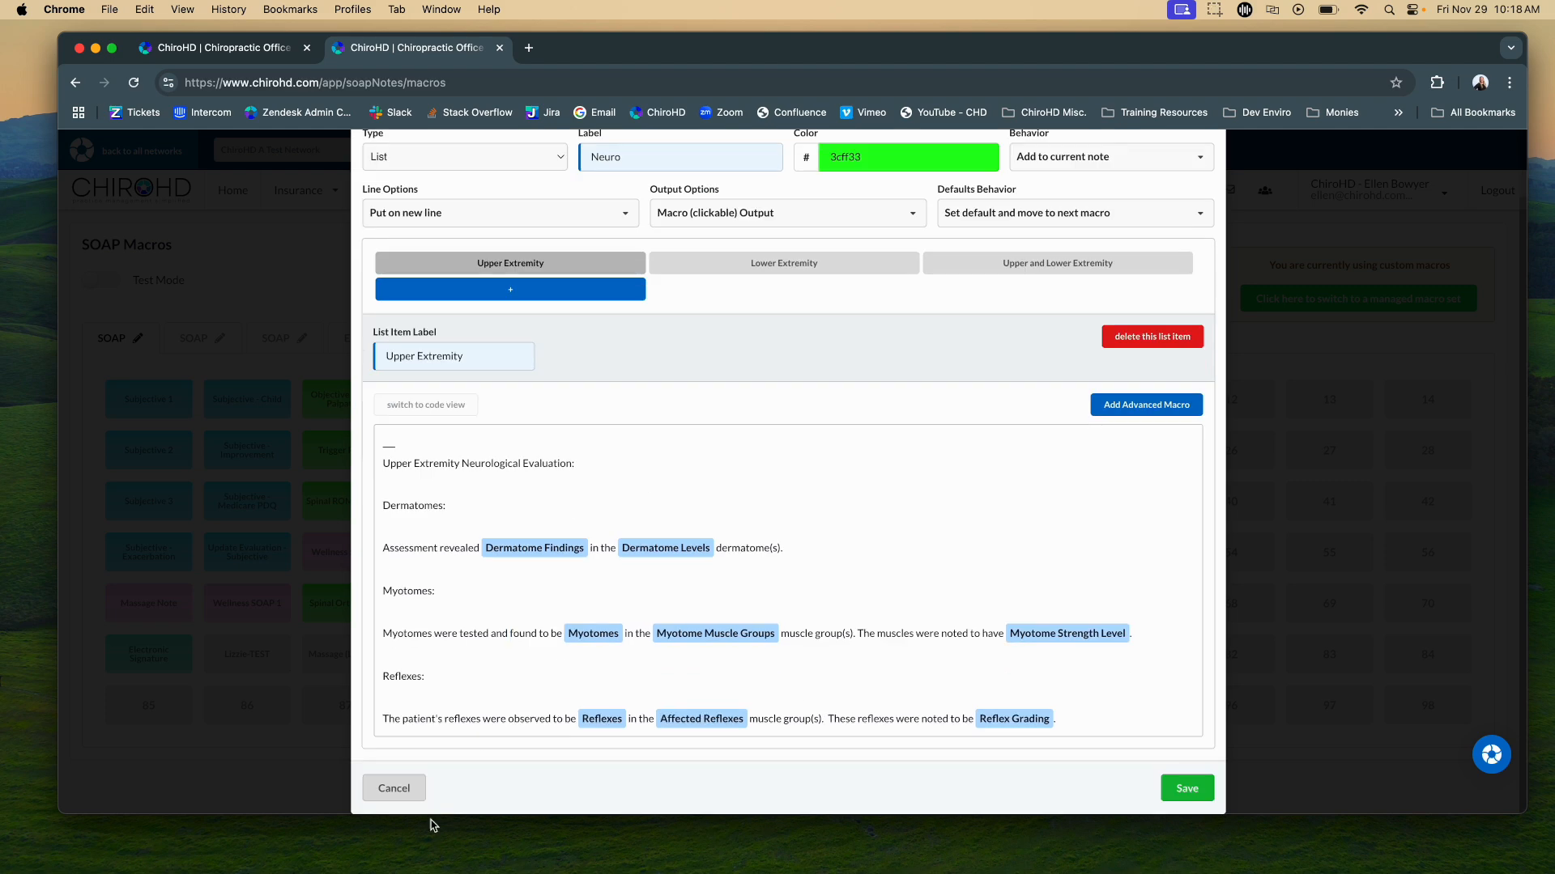
click(394, 789)
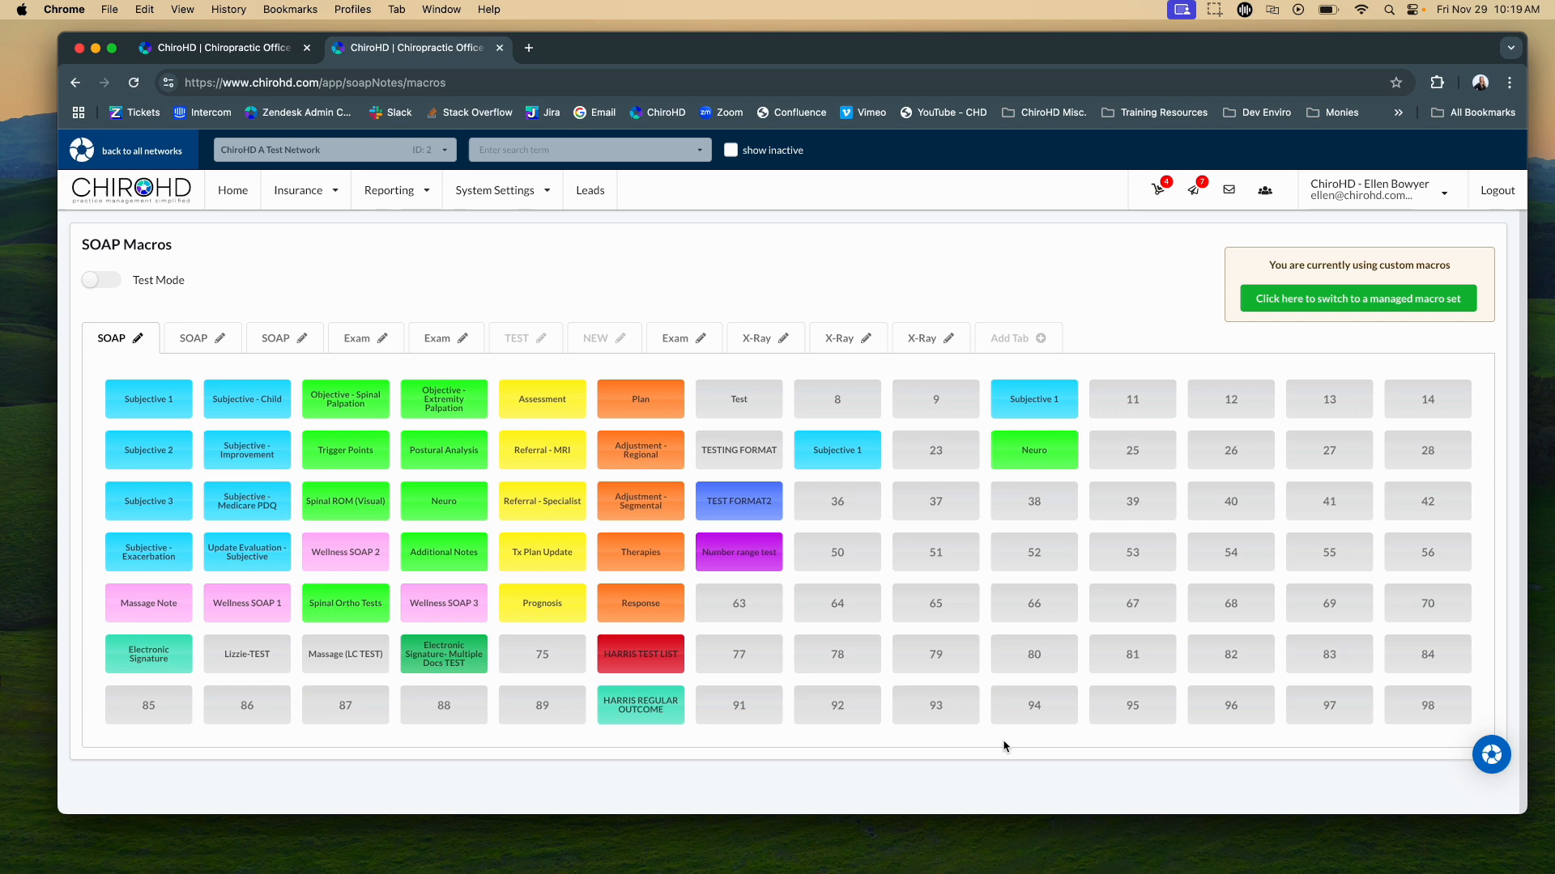